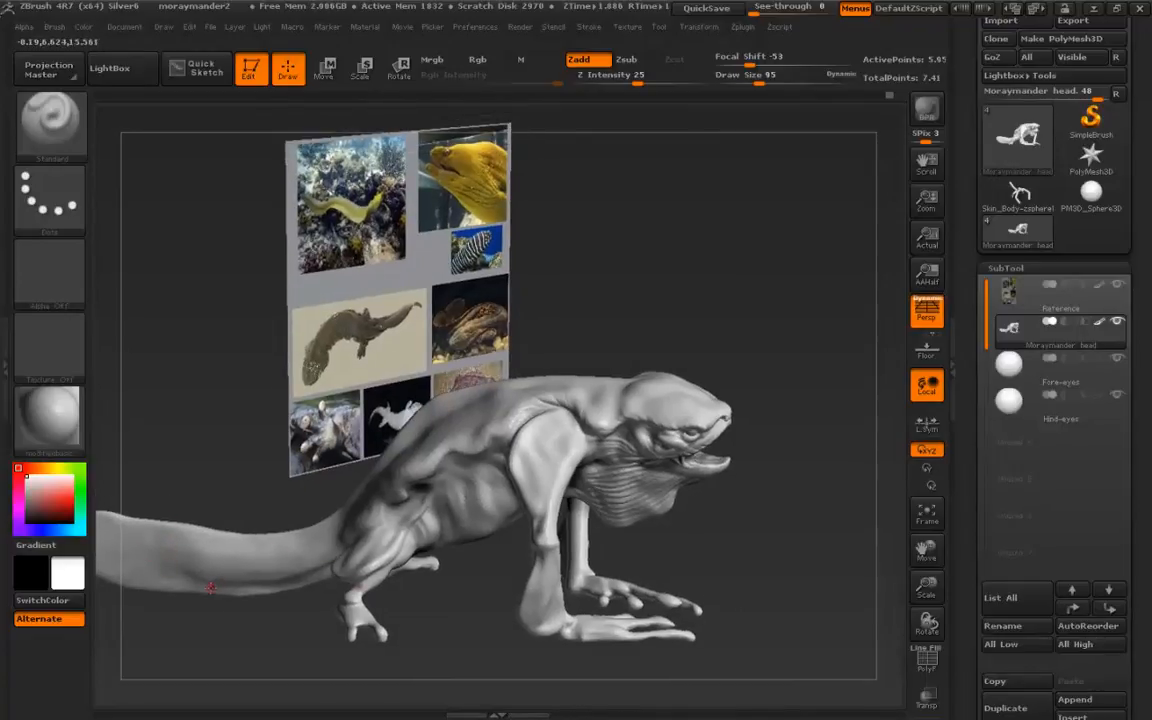
# - Append a Plane3D to the moraymander as a new subtool
pyautogui.moveTo(200, 583); pyautogui.dragTo(323, 548)
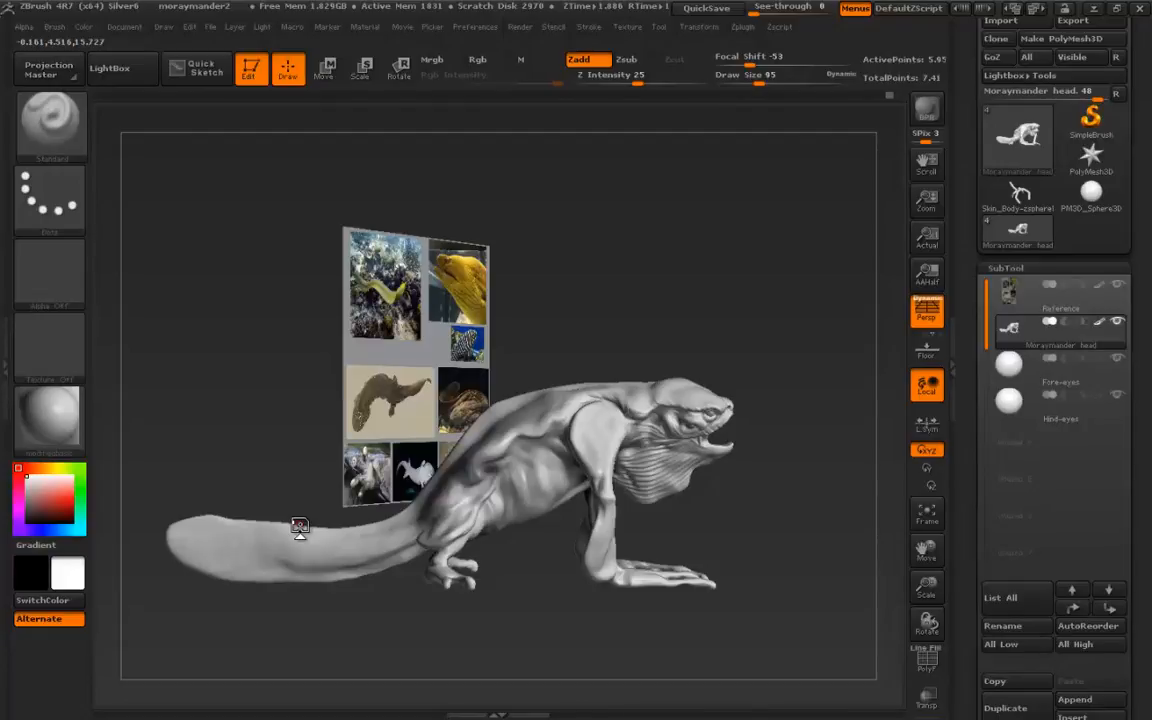
pyautogui.moveTo(297, 441)
pyautogui.mouseDown()
pyautogui.moveTo(240, 443)
pyautogui.moveTo(265, 458)
pyautogui.moveTo(260, 445)
pyautogui.moveTo(290, 488)
pyautogui.moveTo(487, 623)
pyautogui.mouseUp()
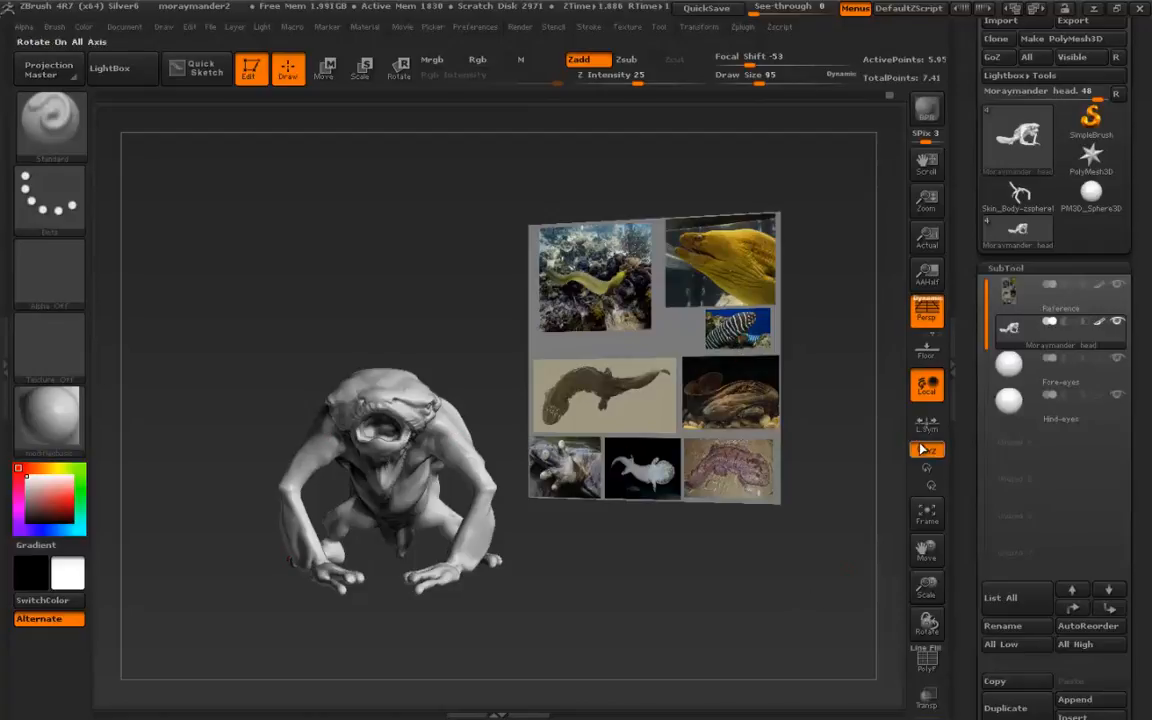
pyautogui.click(1071, 698)
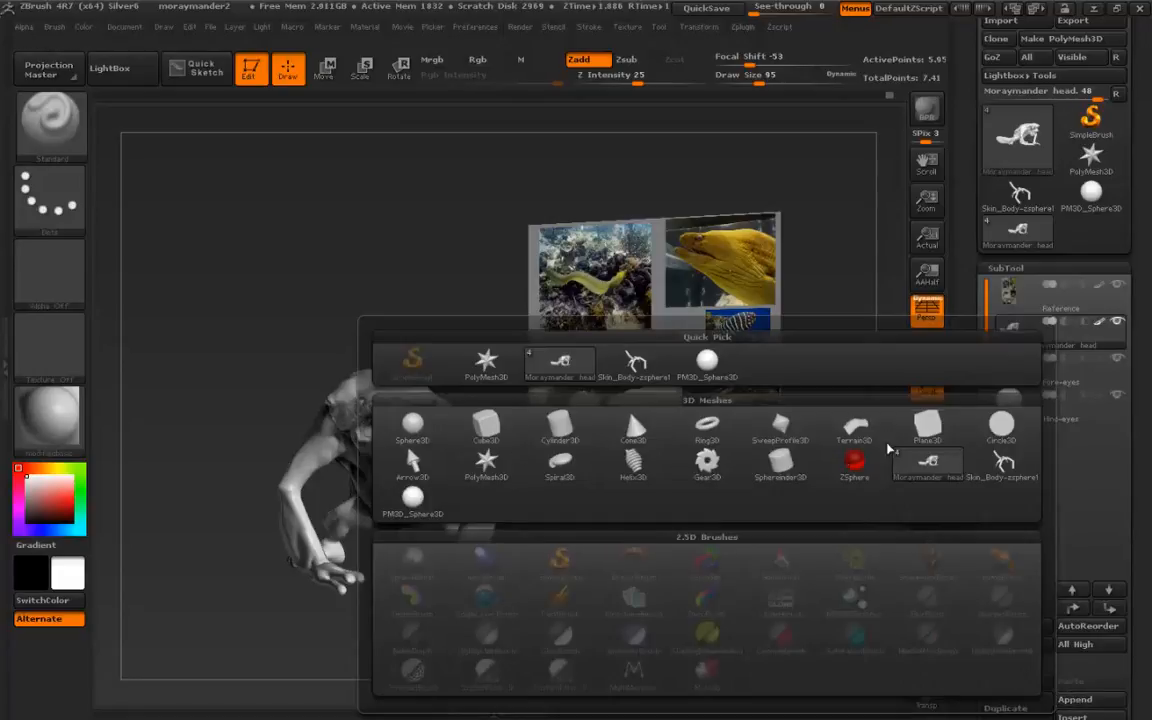
pyautogui.click(921, 430)
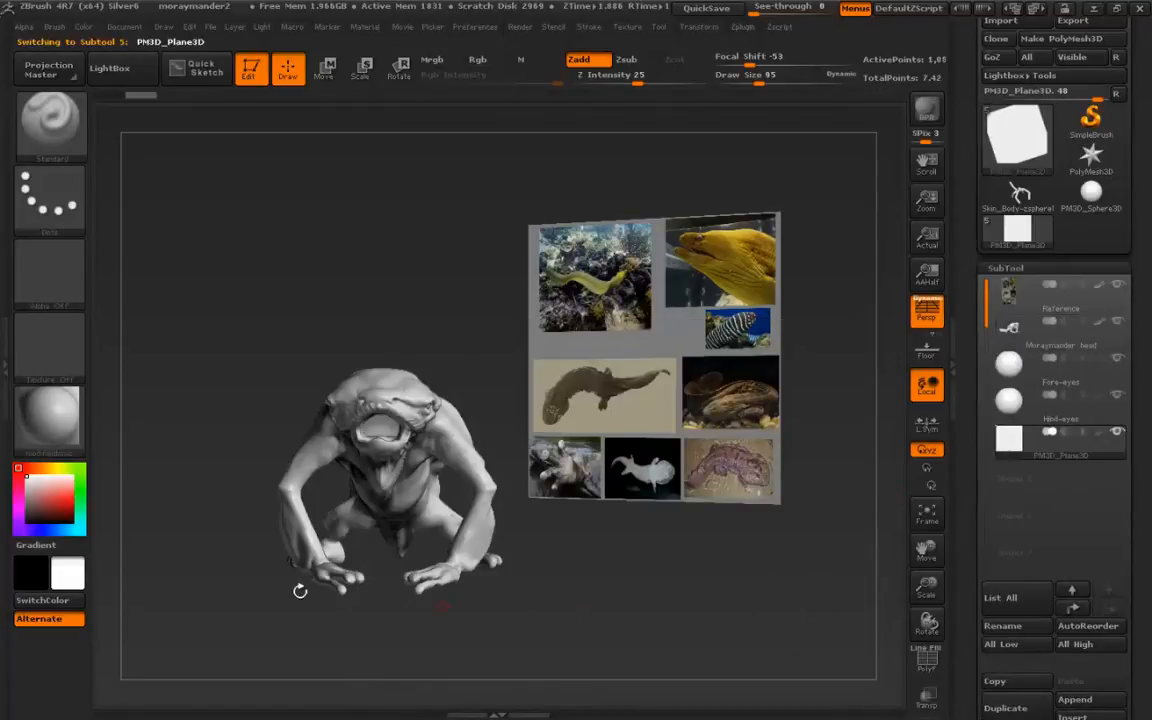
# - Move the new plane sideways out of the creature's head to the side opposite the reference board
pyautogui.keyDown('alt'); pyautogui.moveTo(183, 579); pyautogui.dragTo(277, 503); pyautogui.keyUp('alt')
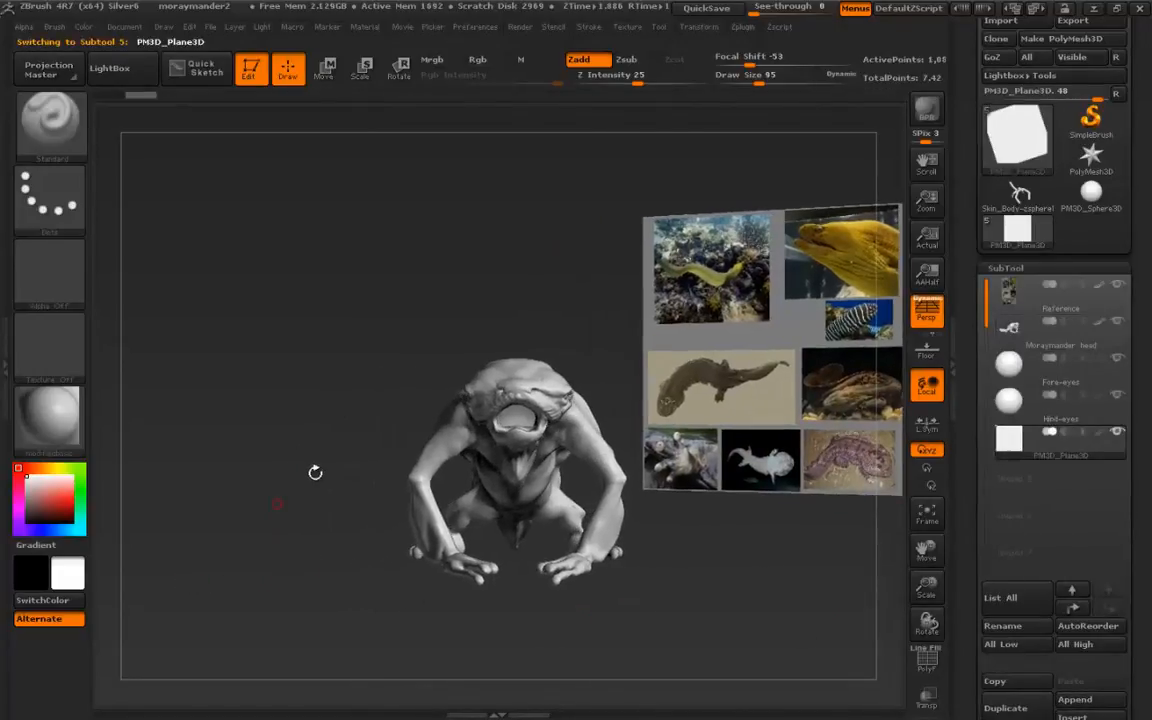
pyautogui.press('w')
pyautogui.moveTo(517, 413); pyautogui.dragTo(361, 413)
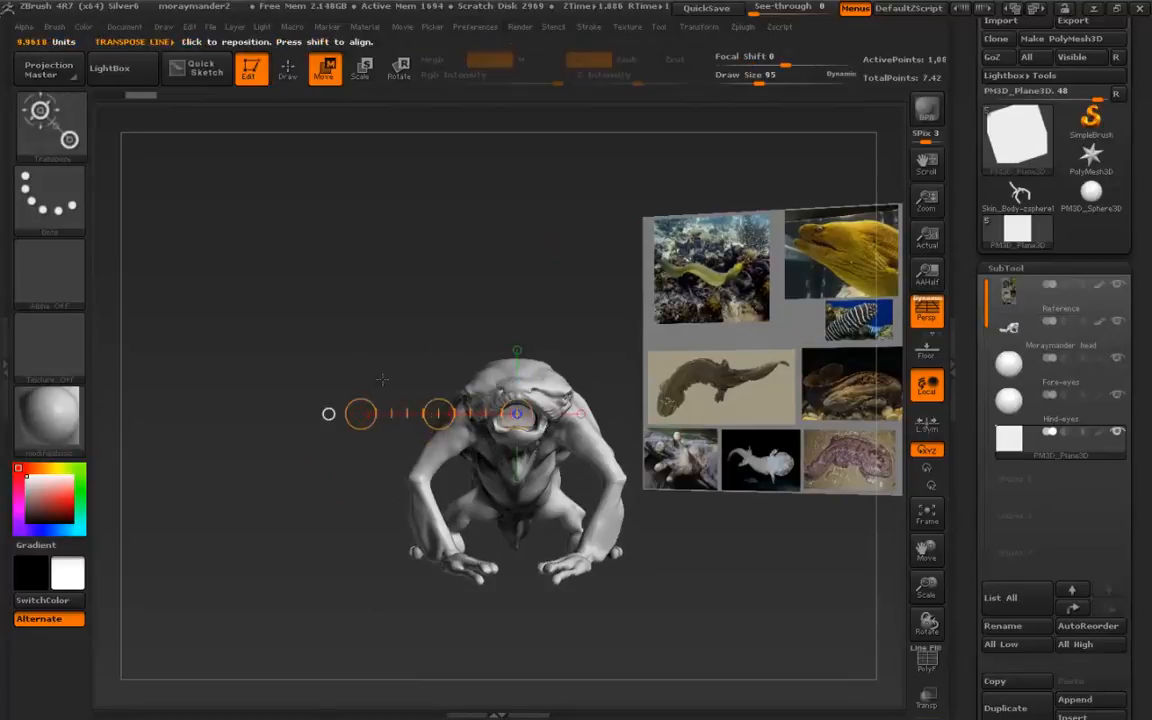
pyautogui.moveTo(437, 413); pyautogui.dragTo(256, 383)
# - Scale the plane up slightly along a straight vertical transpose line about 5.5 units long
pyautogui.keyDown('shift'); pyautogui.moveTo(336, 386); pyautogui.dragTo(336, 269); pyautogui.keyUp('shift')
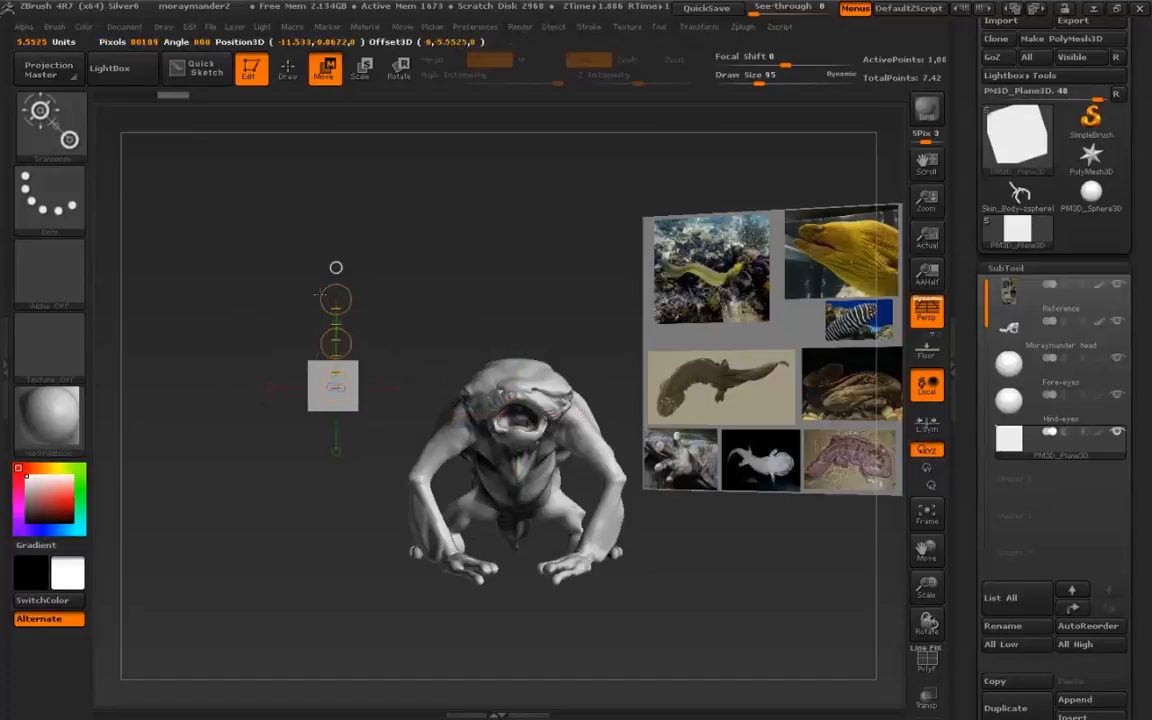
pyautogui.press('e')
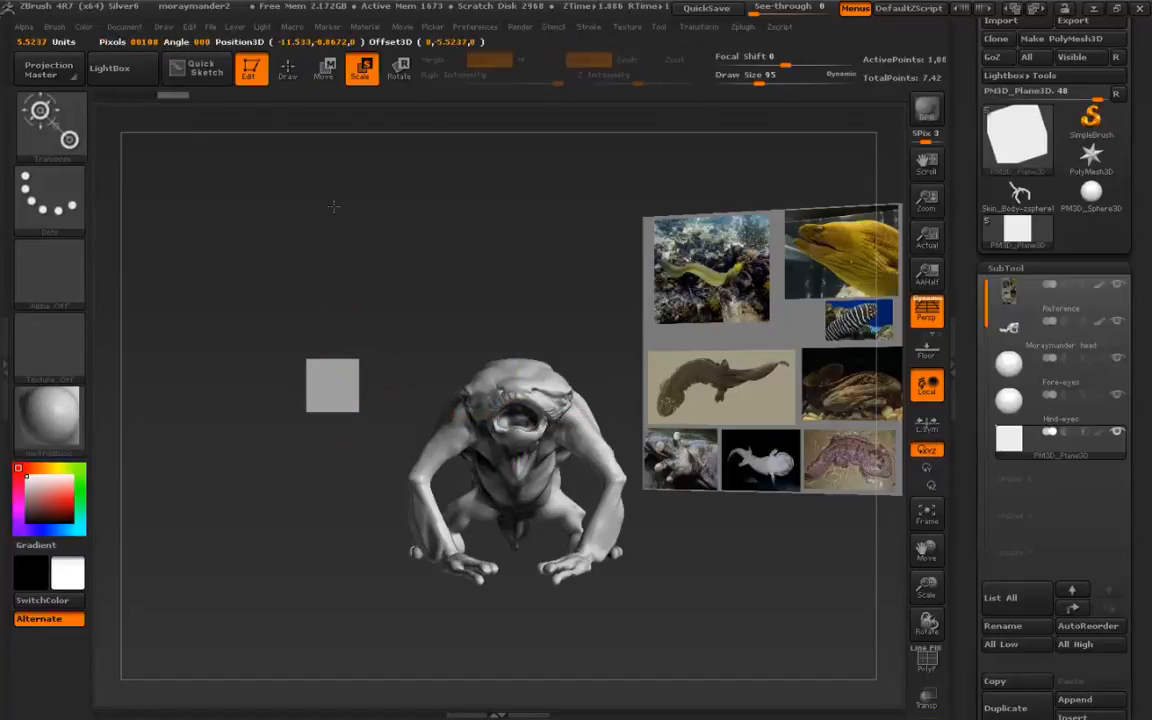
pyautogui.press('q')
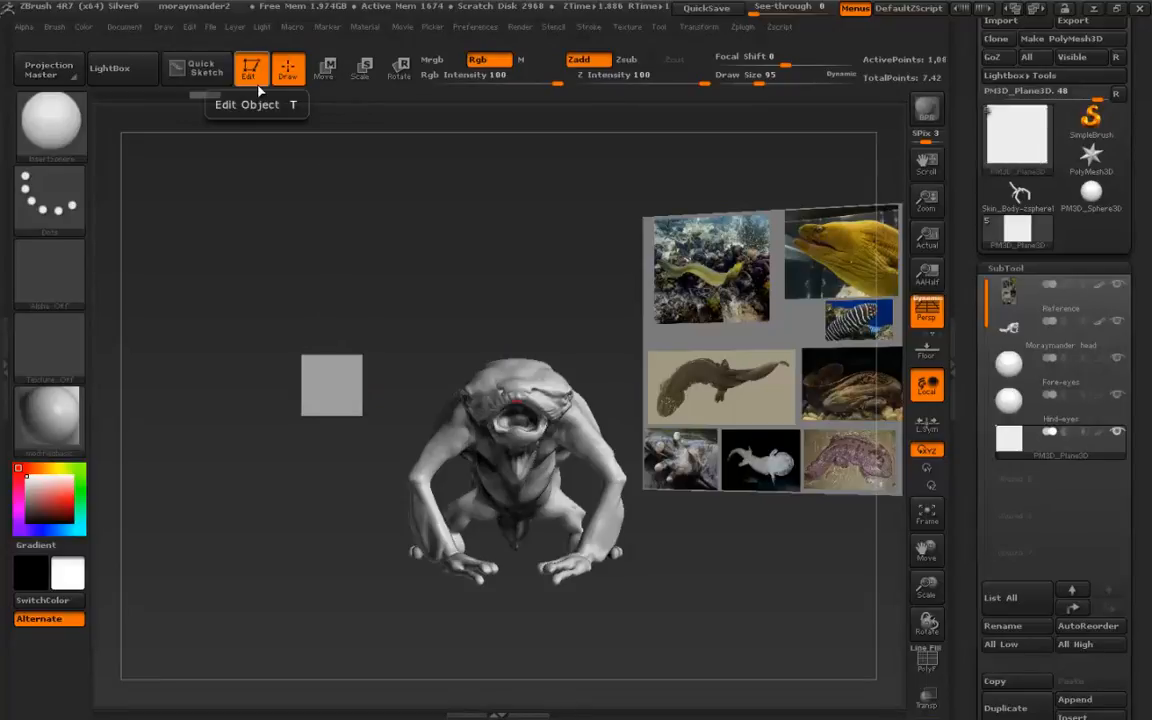
pyautogui.press('w')
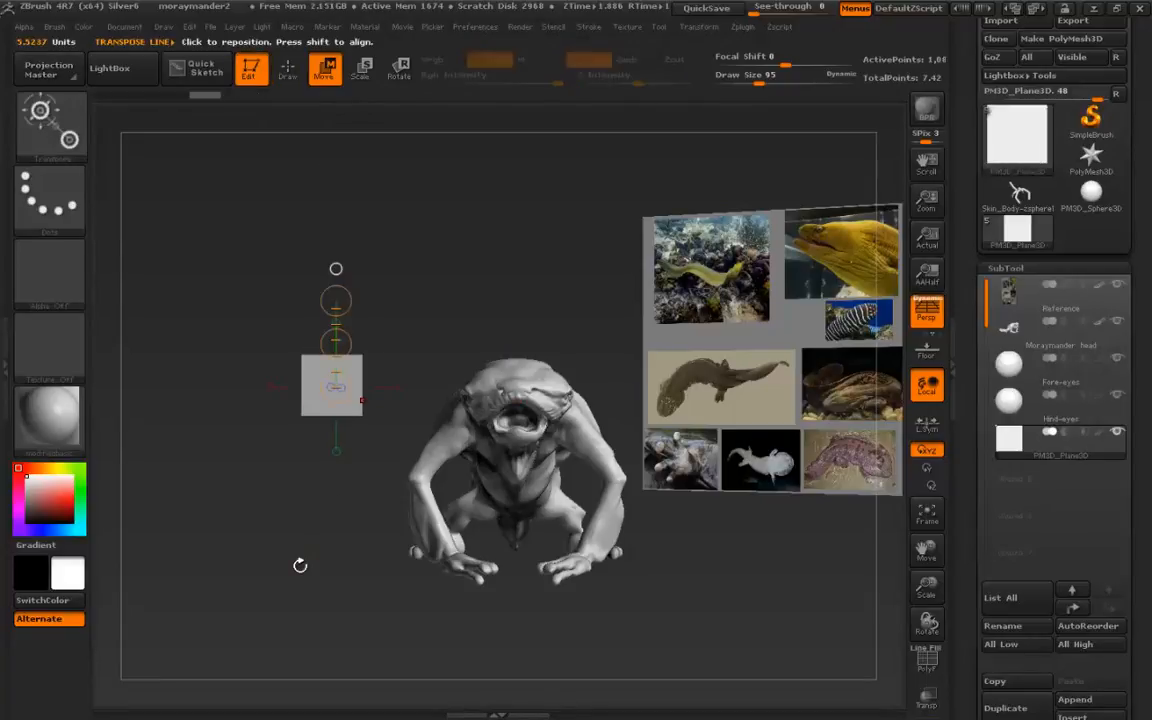
pyautogui.moveTo(336, 301); pyautogui.dragTo(333, 155)
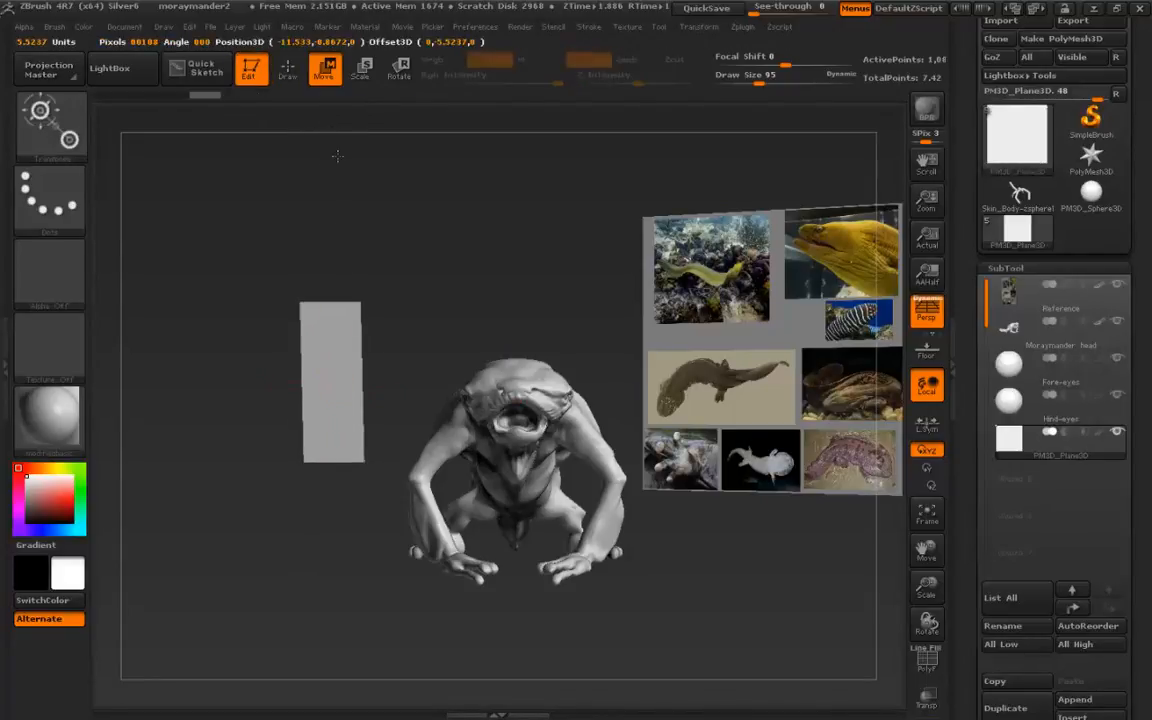
pyautogui.hotkey('ctrl', 'z')
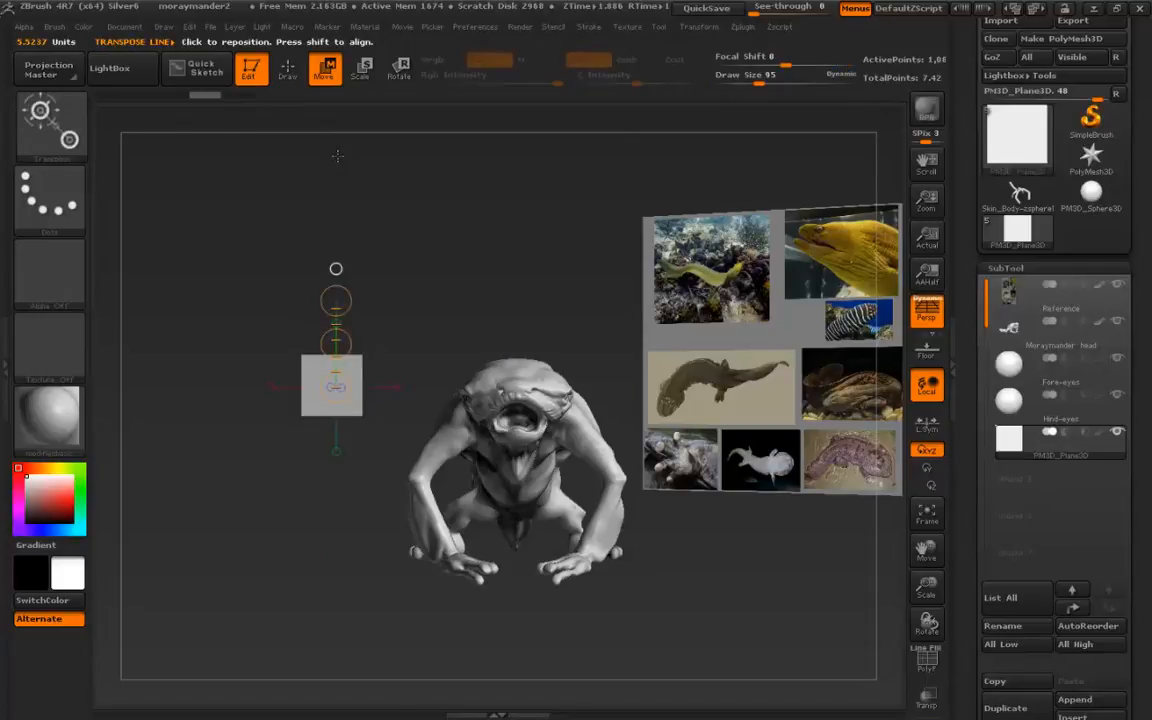
# - Scale the plane up uniformly to about three times its width beside the creature
pyautogui.press('e')
pyautogui.click(329, 265)
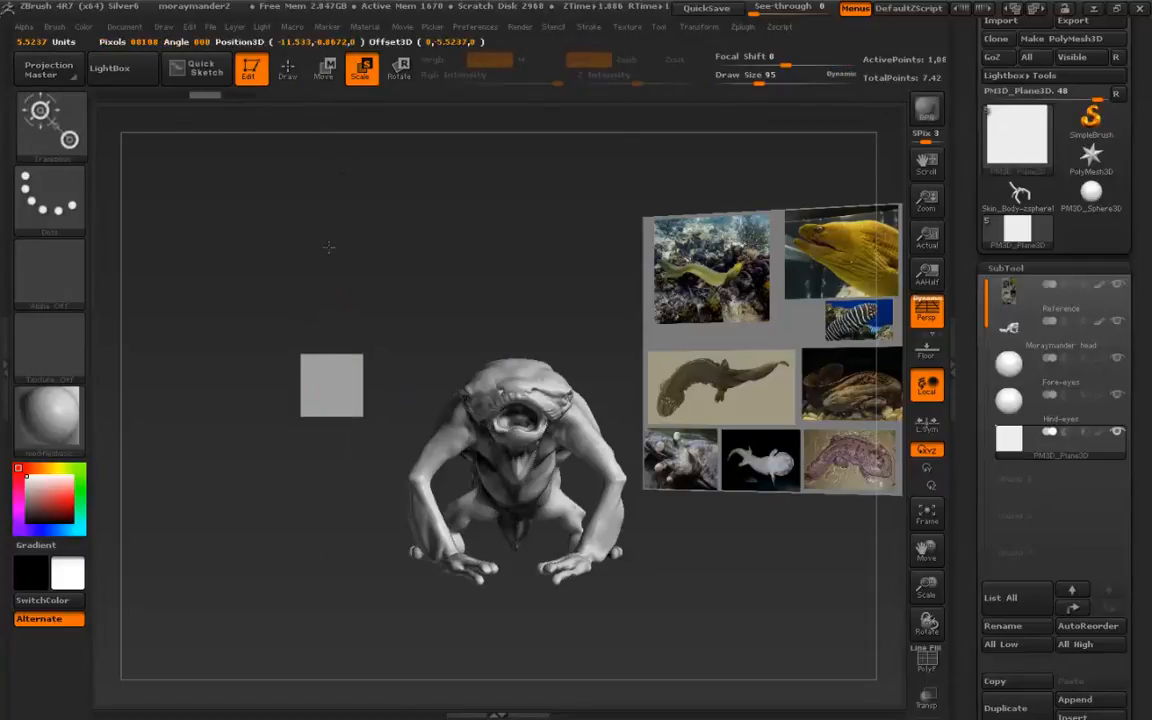
pyautogui.moveTo(329, 262); pyautogui.dragTo(331, 245)
pyautogui.moveTo(336, 301); pyautogui.dragTo(327, 217)
pyautogui.moveTo(335, 289); pyautogui.dragTo(328, 69)
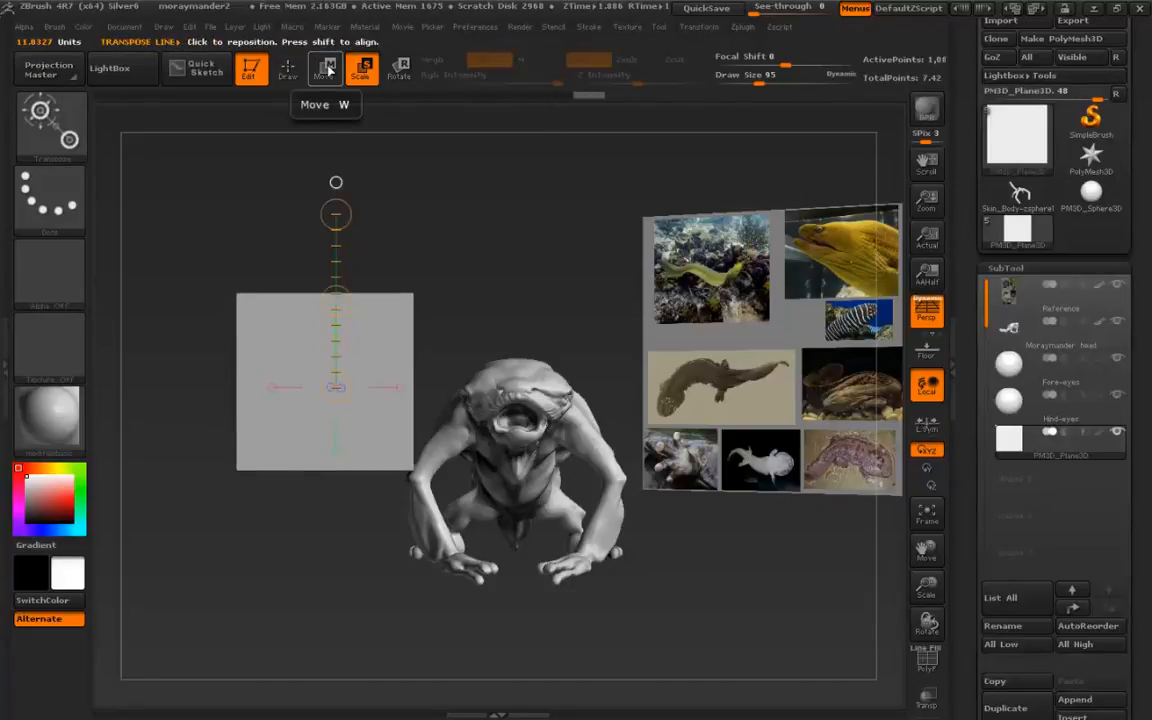
# - Move the plane backward in depth past the creature's head and subdivide it several times
pyautogui.press('q')
pyautogui.moveTo(291, 375); pyautogui.dragTo(293, 430, button='right')
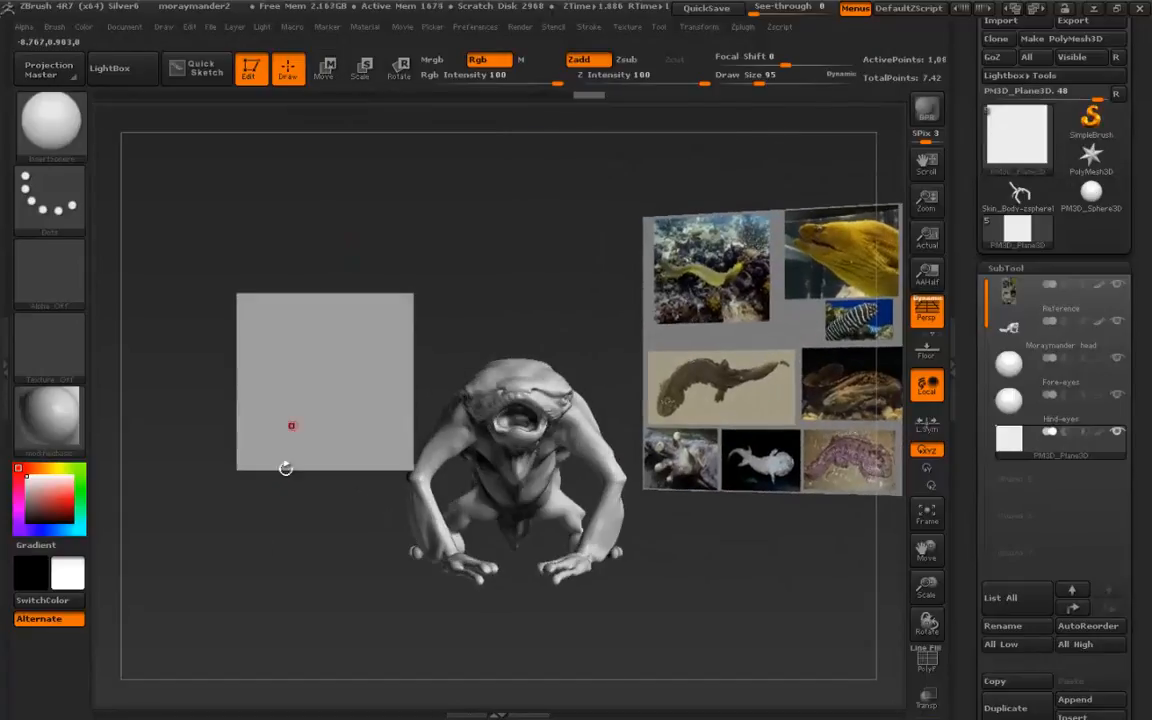
pyautogui.moveTo(229, 480); pyautogui.dragTo(237, 459, button='right')
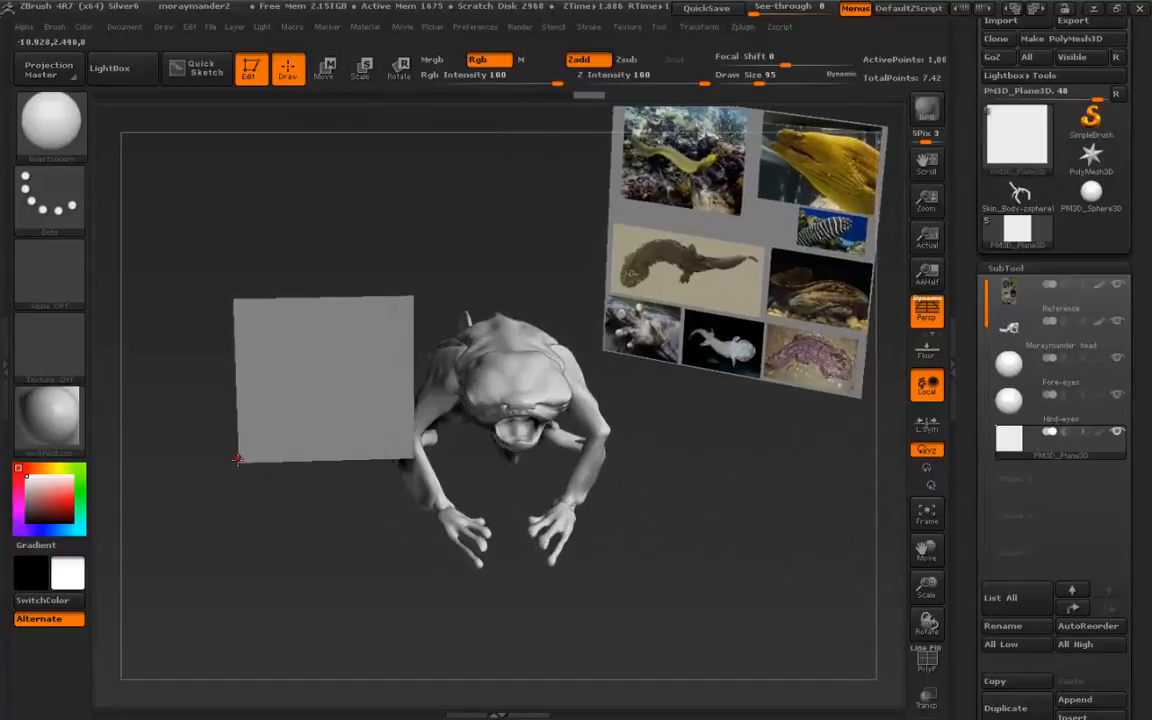
pyautogui.press('w')
pyautogui.moveTo(336, 326); pyautogui.dragTo(344, 486)
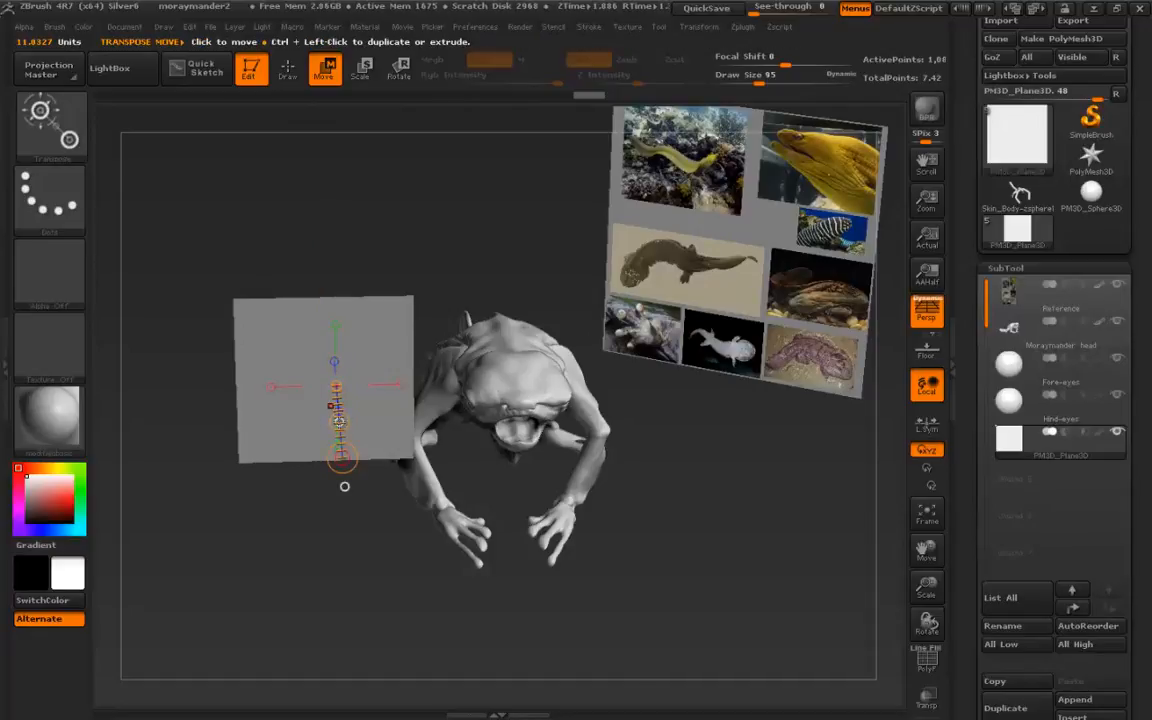
pyautogui.moveTo(339, 421); pyautogui.dragTo(140, 62)
pyautogui.moveTo(235, 355); pyautogui.dragTo(428, 324)
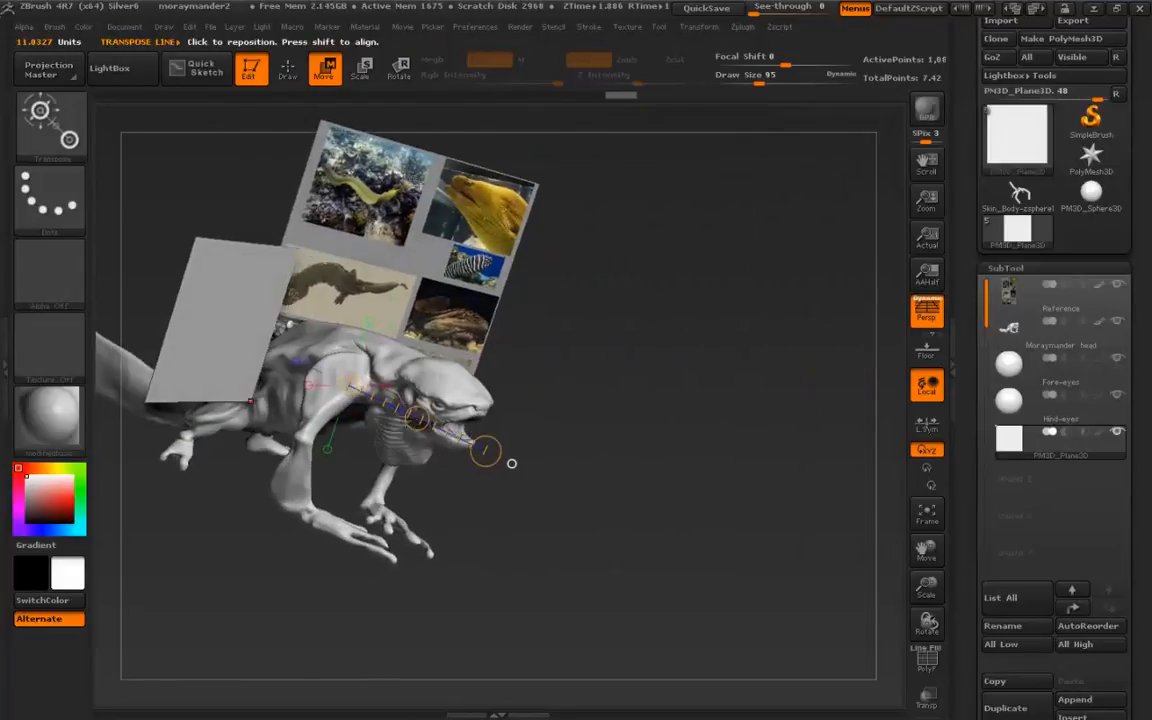
pyautogui.moveTo(417, 418); pyautogui.dragTo(266, 343)
pyautogui.moveTo(155, 481)
pyautogui.keyDown('alt'); pyautogui.mouseDown()
pyautogui.moveTo(352, 537)
pyautogui.moveTo(260, 476)
pyautogui.mouseUp(); pyautogui.keyUp('alt')
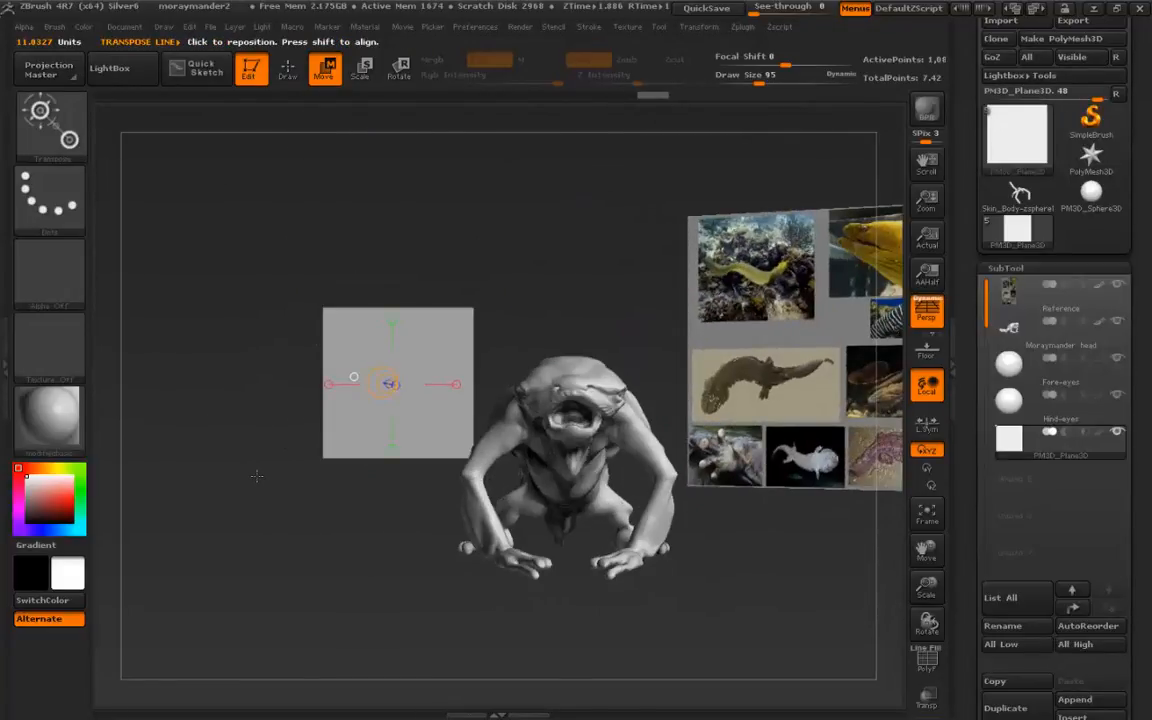
pyautogui.press('q')
pyautogui.hotkey('ctrl', 'd')
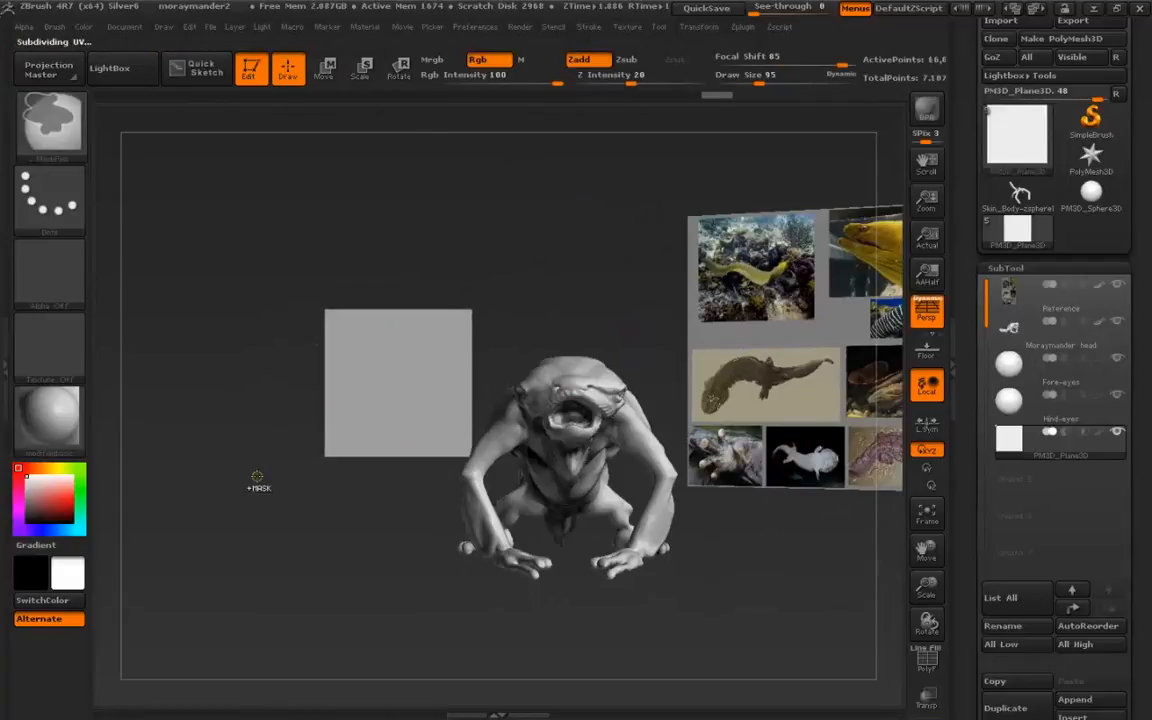
# - Sample the golden yellow from the moray eel's neck on the reference board as the main color
pyautogui.moveTo(427, 563)
pyautogui.mouseDown()
pyautogui.moveTo(459, 530)
pyautogui.moveTo(411, 545)
pyautogui.moveTo(419, 554)
pyautogui.mouseUp()
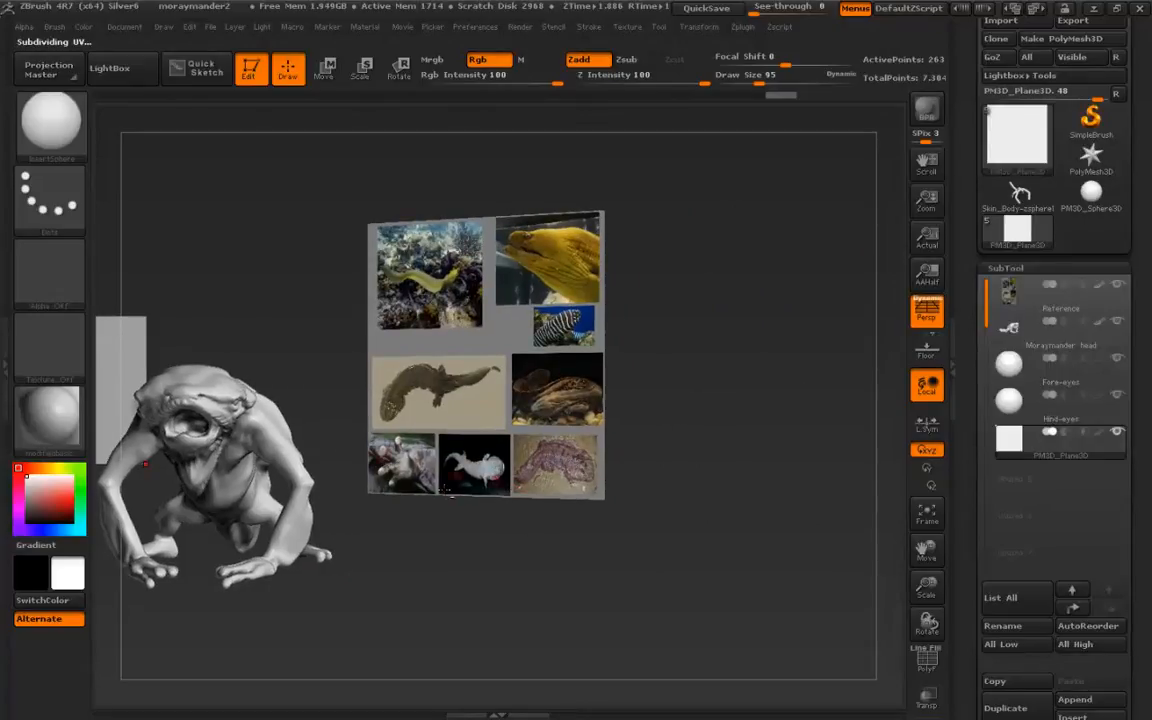
pyautogui.moveTo(452, 490); pyautogui.dragTo(354, 517)
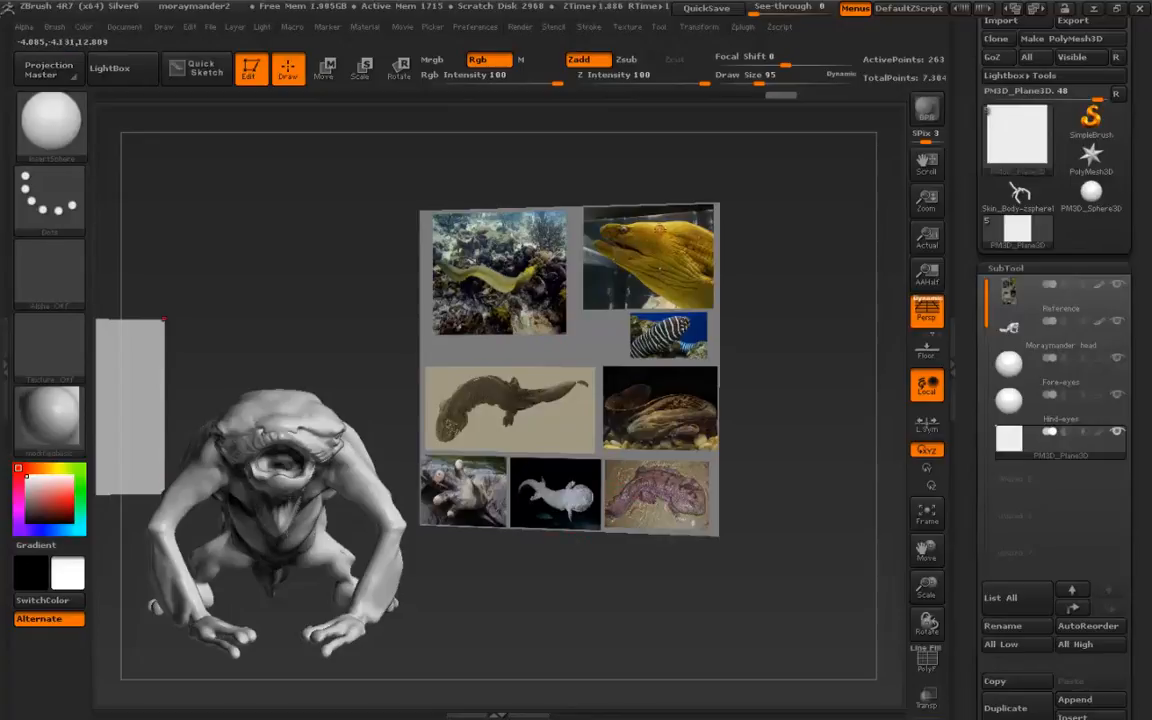
pyautogui.moveTo(197, 488); pyautogui.dragTo(489, 417)
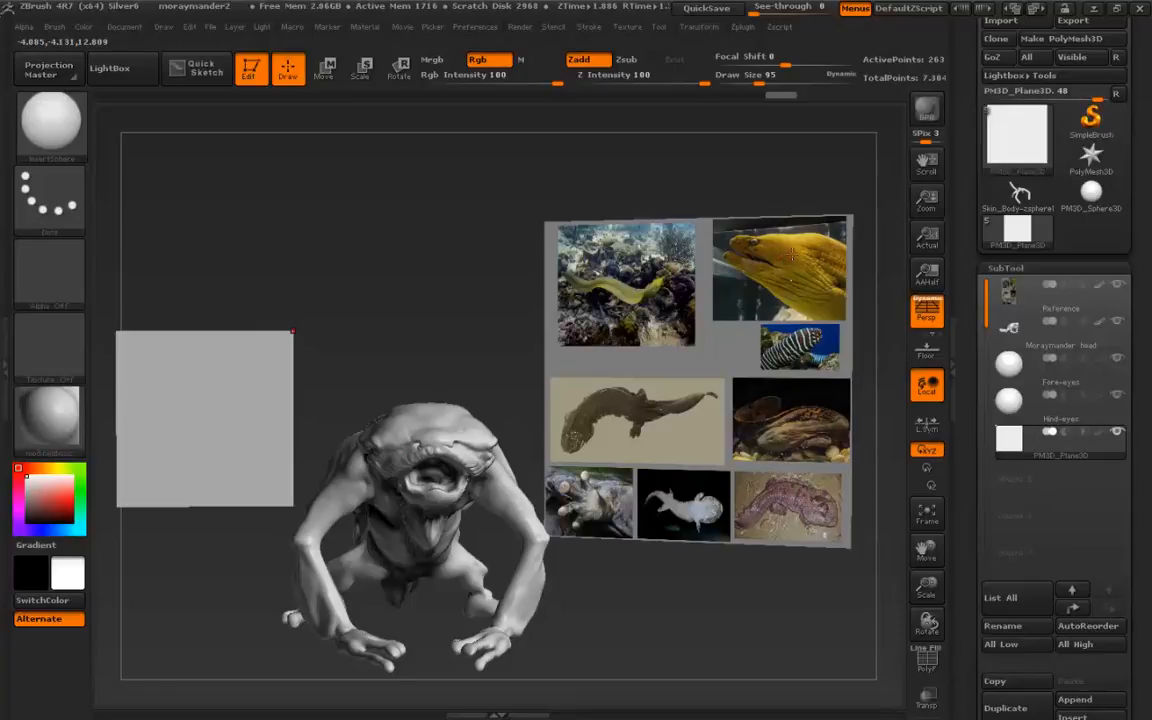
pyautogui.keyDown('alt'); pyautogui.moveTo(627, 394); pyautogui.dragTo(425, 530); pyautogui.keyUp('alt')
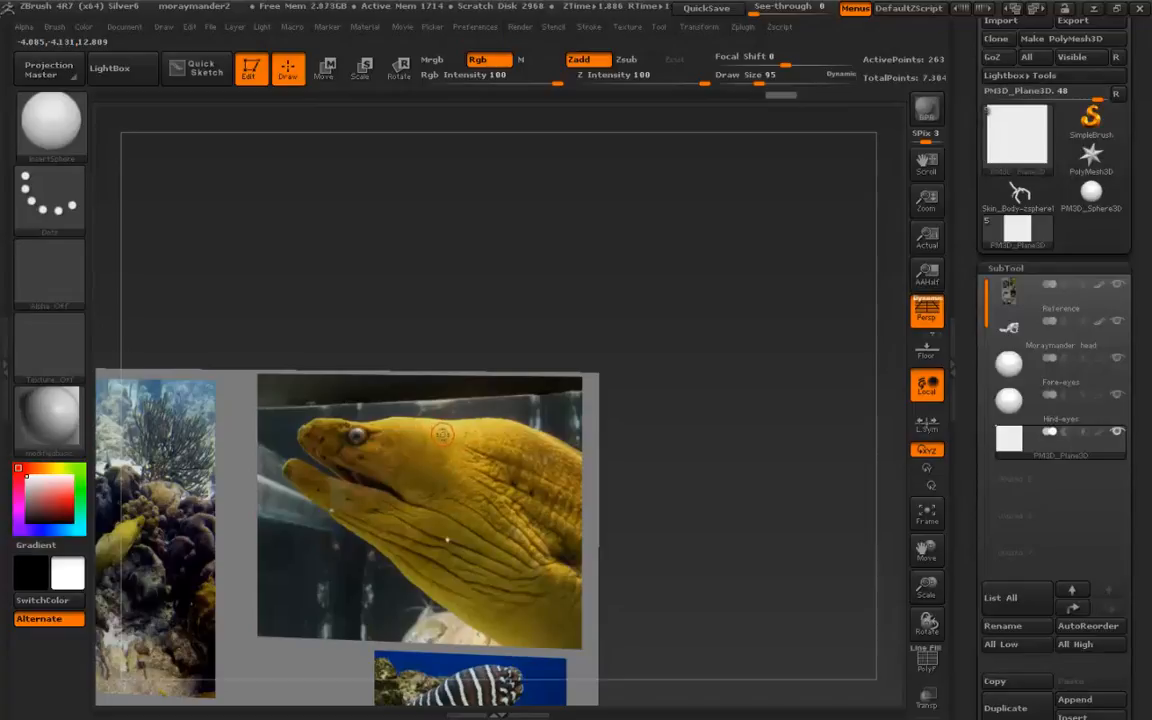
pyautogui.press('c')
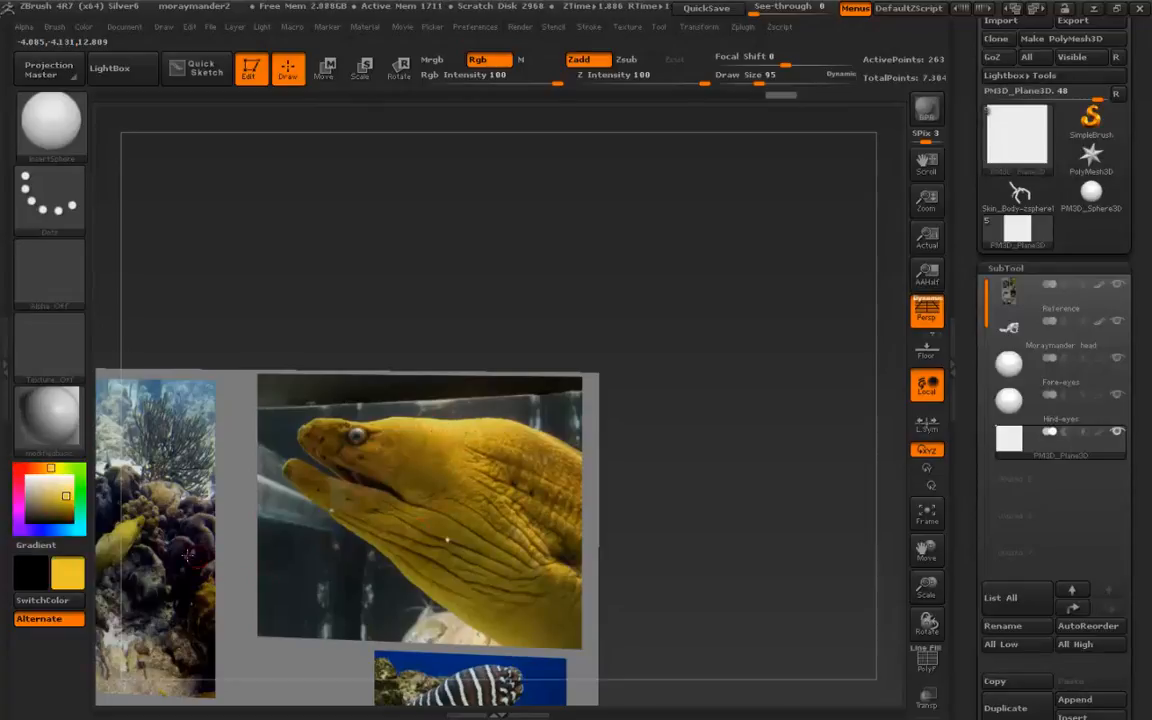
# - Fill the plane with white (255, 255, 255), keeping the sampled yellow as the main painting color
pyautogui.moveTo(271, 593); pyautogui.dragTo(208, 545)
pyautogui.moveTo(354, 542); pyautogui.dragTo(194, 534)
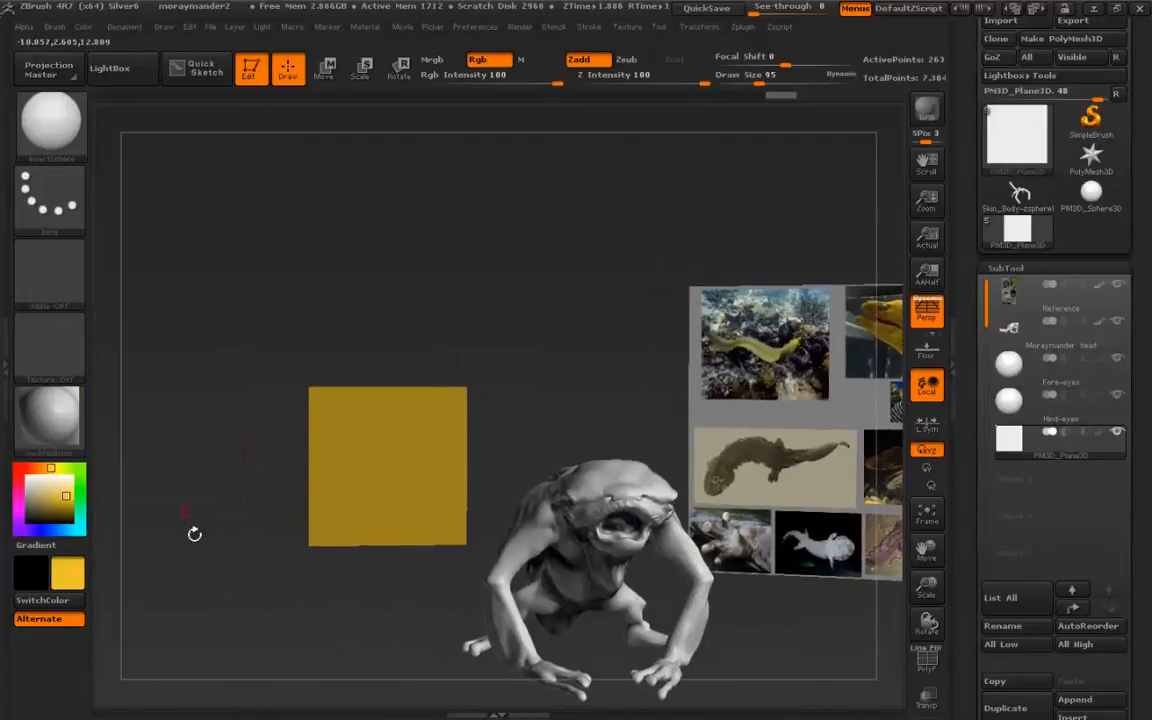
pyautogui.click(42, 600)
pyautogui.moveTo(42, 498); pyautogui.dragTo(25, 474)
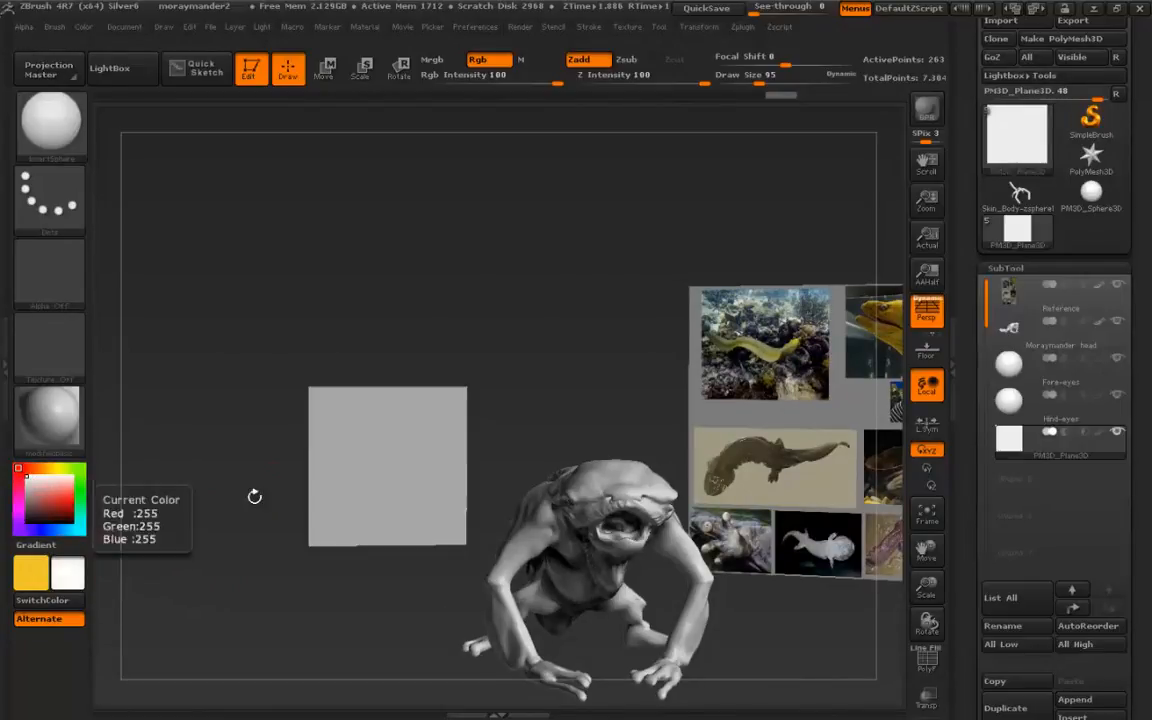
pyautogui.click(83, 27)
pyautogui.click(45, 600)
# - Switch to the Standard brush and set the draw size to 349 for painting on the plane
pyautogui.keyDown('ctrl'); pyautogui.moveTo(341, 456); pyautogui.dragTo(367, 545, button='right'); pyautogui.keyUp('ctrl')
pyautogui.press('s')
pyautogui.moveTo(337, 419); pyautogui.dragTo(388, 418)
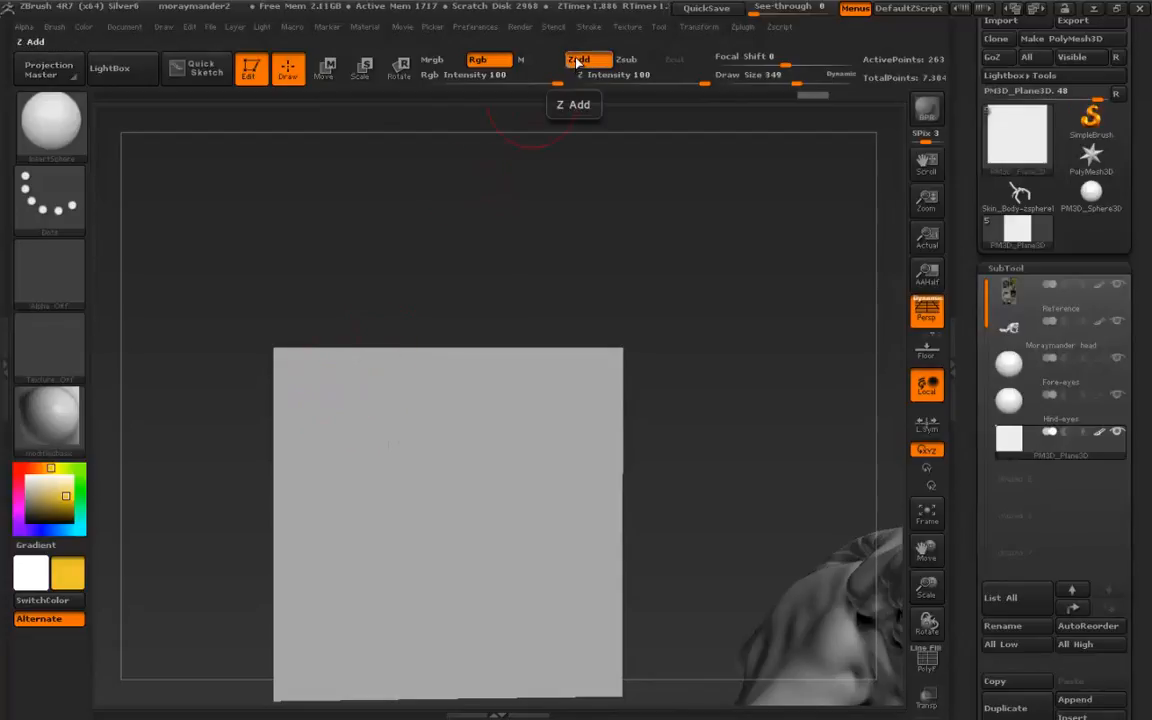
pyautogui.press('b')
pyautogui.press('s')
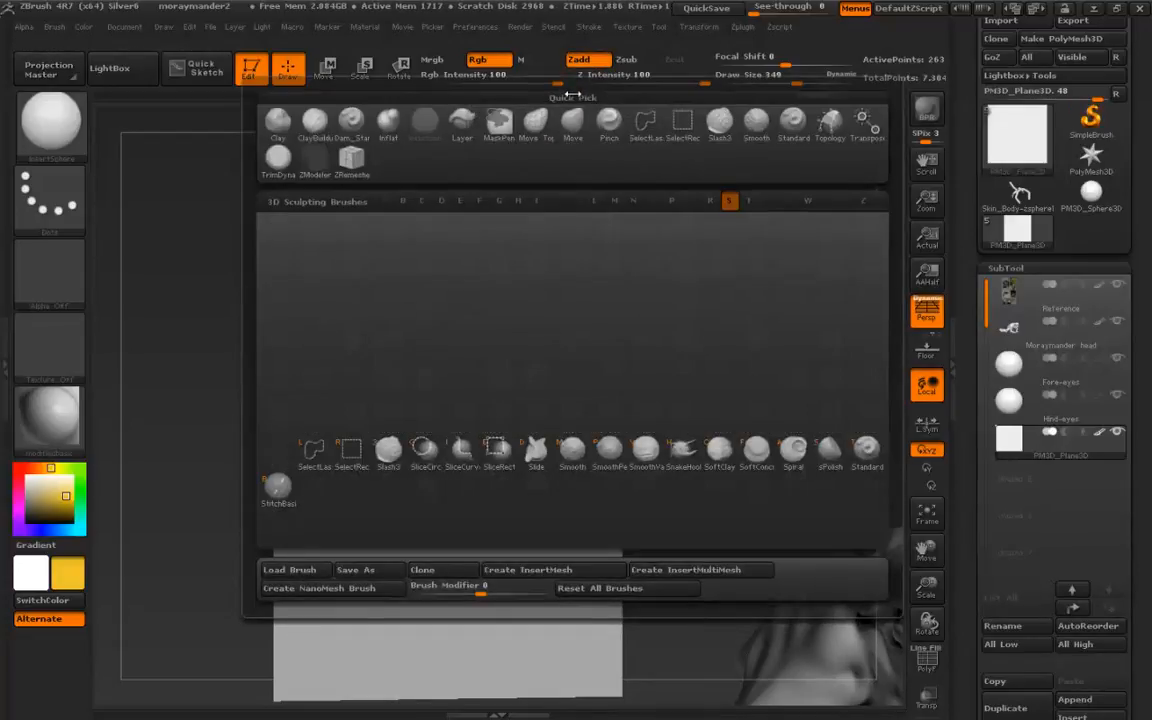
pyautogui.press('t')
# - Turn off Zadd so only Rgb is applied, and paint a yellow swatch near the plane's upper-left corner
pyautogui.click(477, 59)
pyautogui.click(579, 59)
pyautogui.click(329, 403)
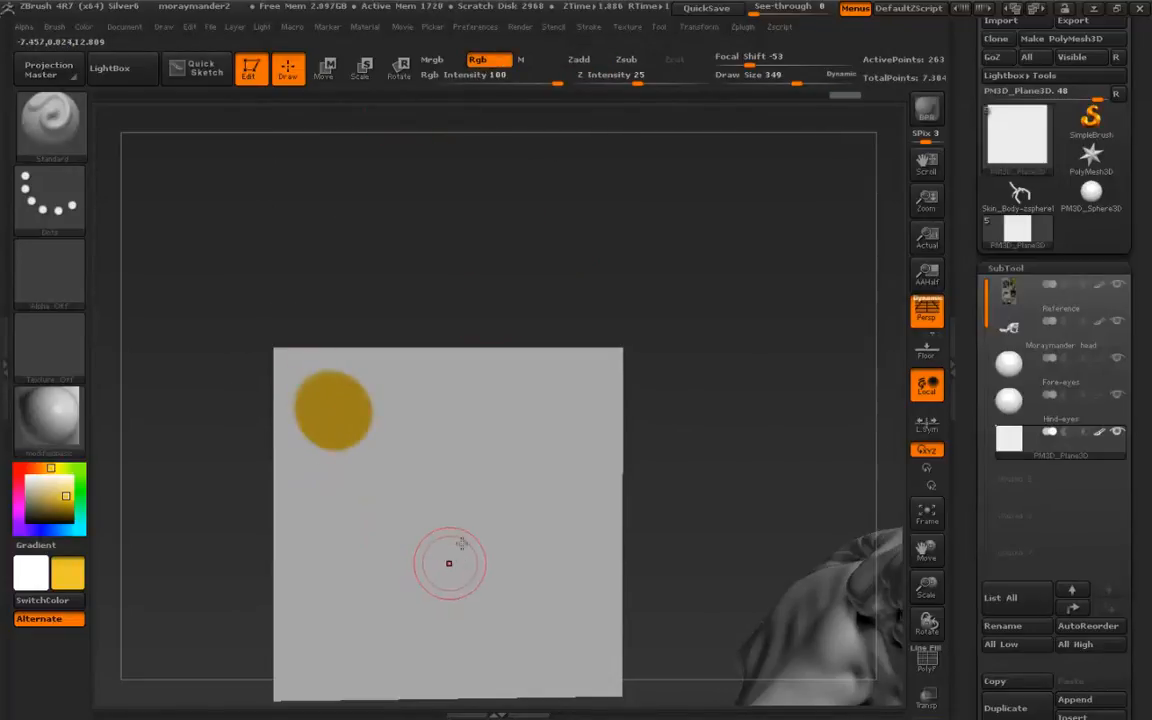
# - Sample a lighter yellow from the top of the moray eel's neck on the reference board
pyautogui.moveTo(440, 500)
pyautogui.keyDown('ctrl'); pyautogui.mouseDown(button='right')
pyautogui.moveTo(422, 507)
pyautogui.moveTo(164, 425)
pyautogui.mouseUp(button='right'); pyautogui.keyUp('ctrl')
pyautogui.keyDown('alt'); pyautogui.moveTo(842, 295); pyautogui.dragTo(380, 422, button='right'); pyautogui.keyUp('alt')
pyautogui.keyDown('alt'); pyautogui.moveTo(380, 422); pyautogui.dragTo(581, 412, button='right'); pyautogui.keyUp('alt')
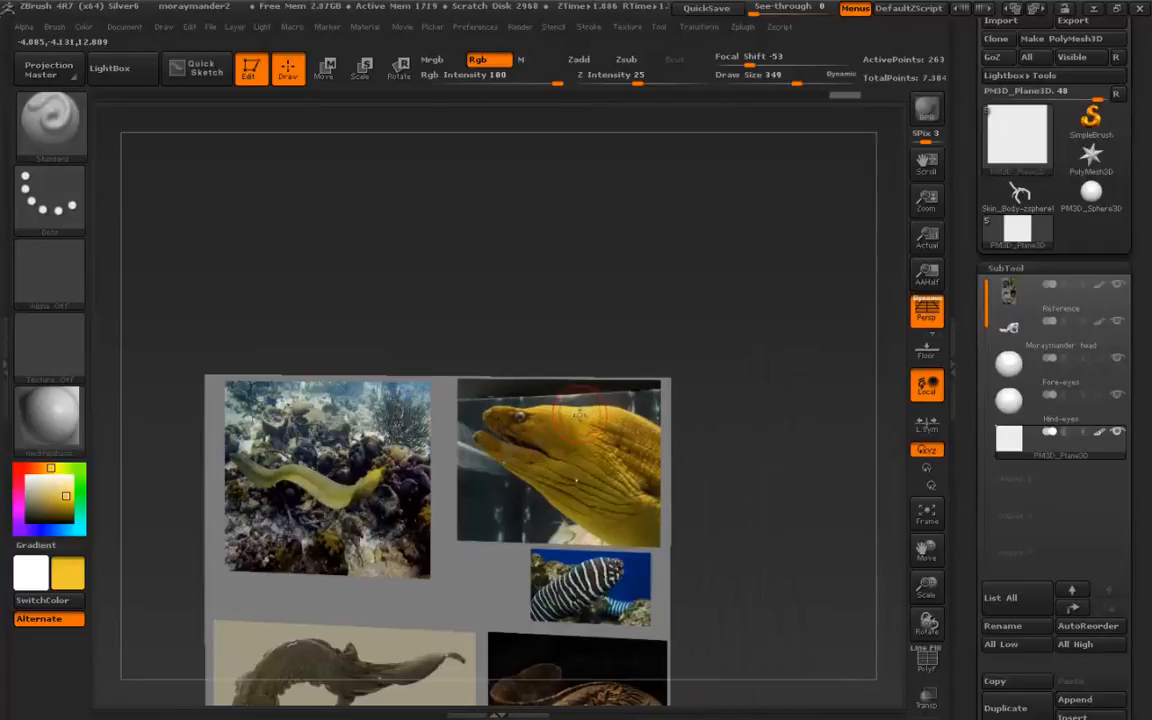
pyautogui.press('c')
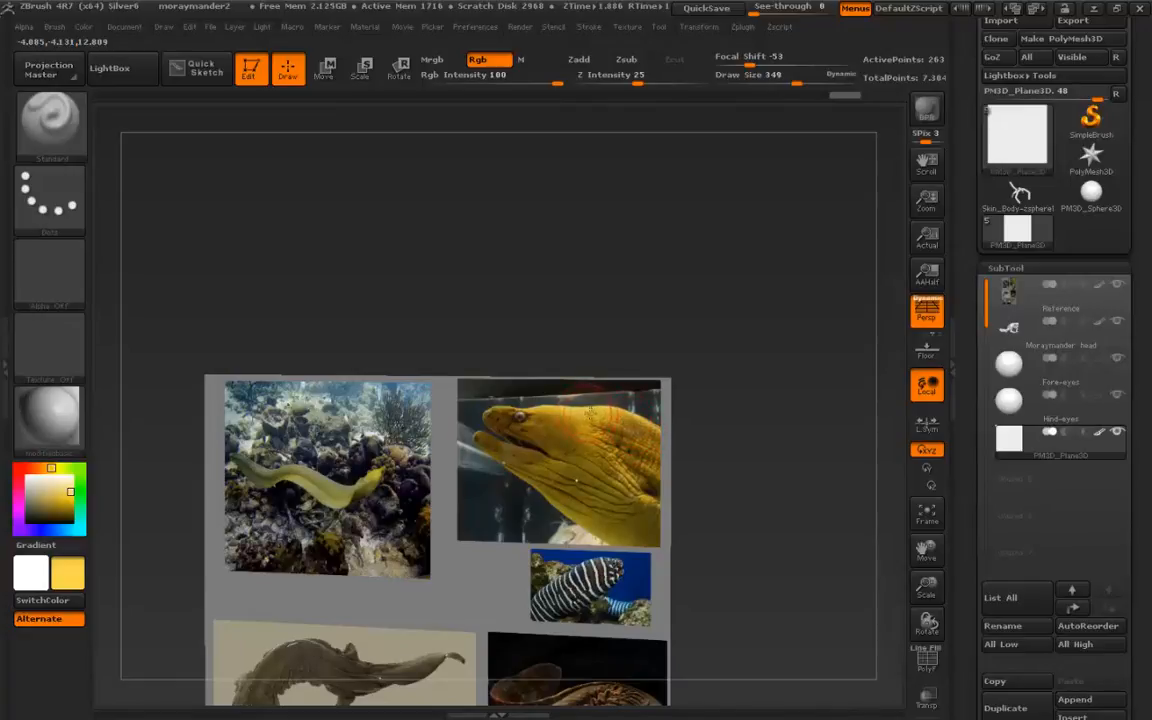
pyautogui.press('c')
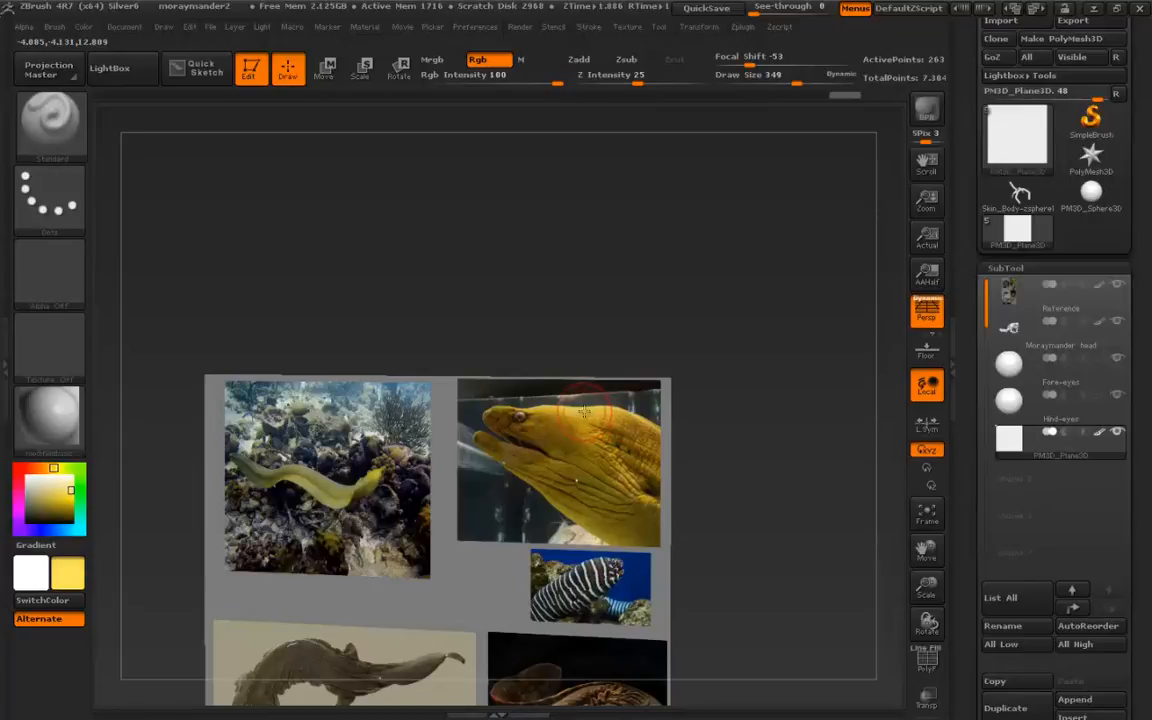
# - Paint the sampled light yellow near the plane's upper-right corner and copy the first golden-yellow swatch between the two
pyautogui.keyDown('alt'); pyautogui.moveTo(200, 508); pyautogui.dragTo(555, 448); pyautogui.keyUp('alt')
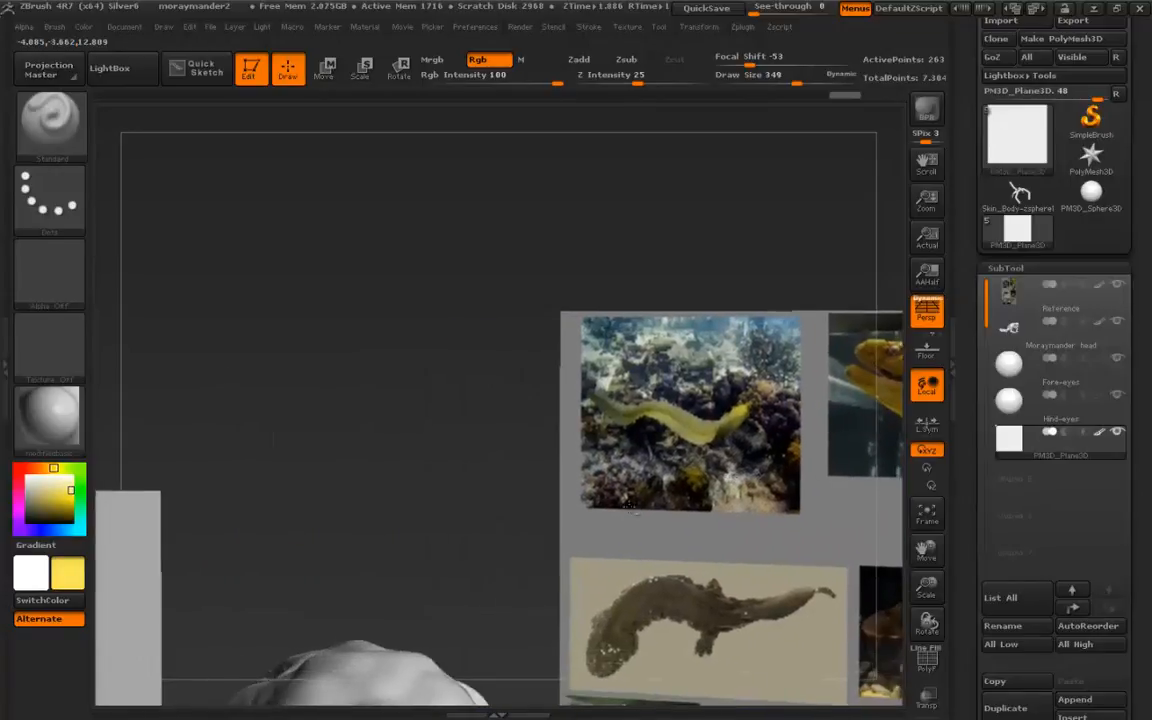
pyautogui.moveTo(183, 598)
pyautogui.keyDown('alt'); pyautogui.mouseDown()
pyautogui.moveTo(273, 570)
pyautogui.moveTo(159, 591)
pyautogui.mouseUp(); pyautogui.keyUp('alt')
pyautogui.keyDown('alt'); pyautogui.moveTo(849, 415); pyautogui.dragTo(730, 452); pyautogui.keyUp('alt')
pyautogui.keyDown('alt'); pyautogui.moveTo(203, 577); pyautogui.dragTo(517, 544); pyautogui.keyUp('alt')
pyautogui.keyDown('alt'); pyautogui.moveTo(291, 573); pyautogui.dragTo(528, 503); pyautogui.keyUp('alt')
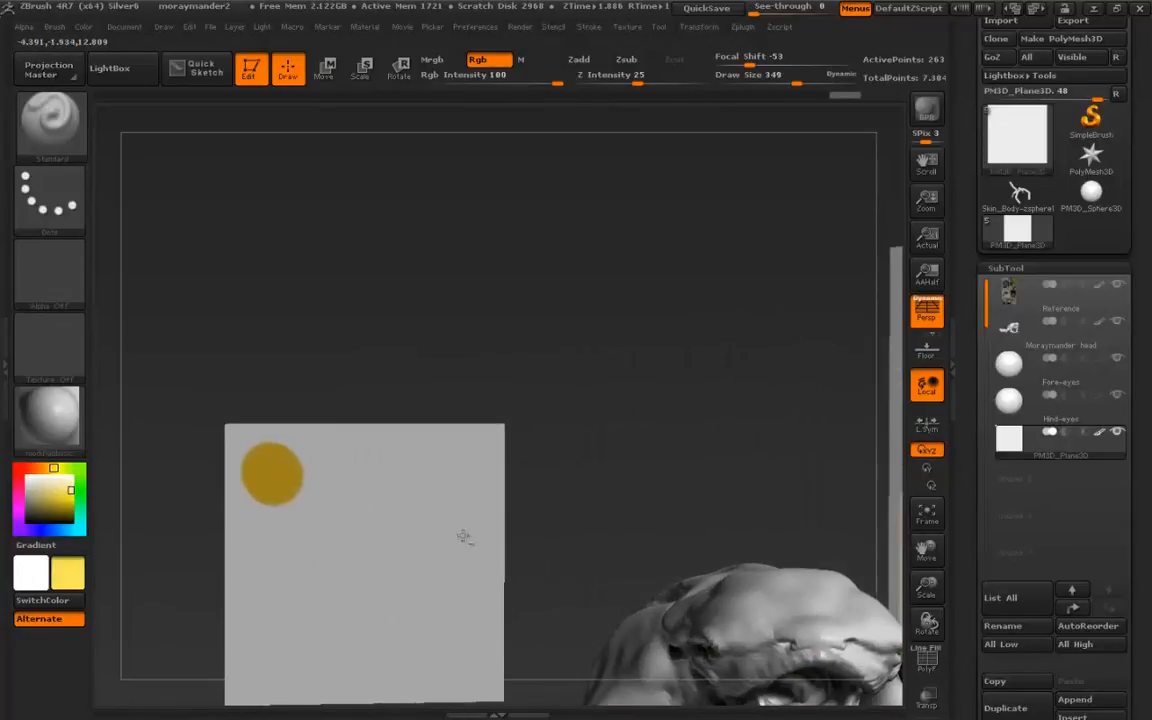
pyautogui.click(458, 472)
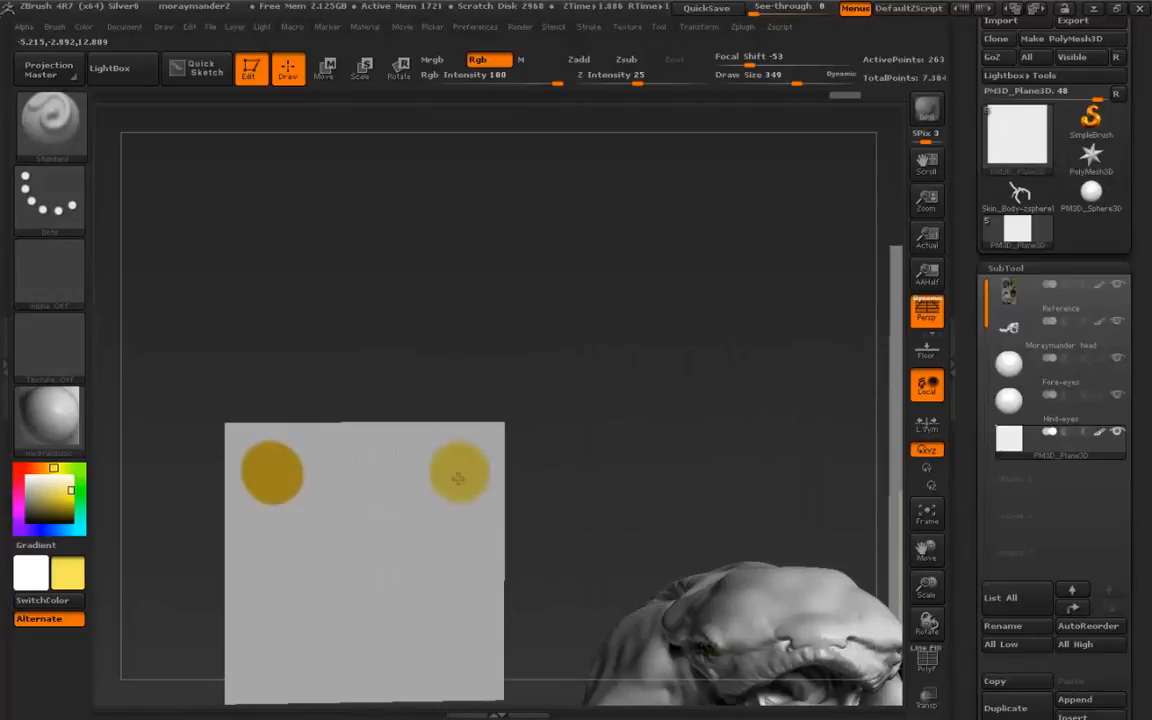
pyautogui.press('c')
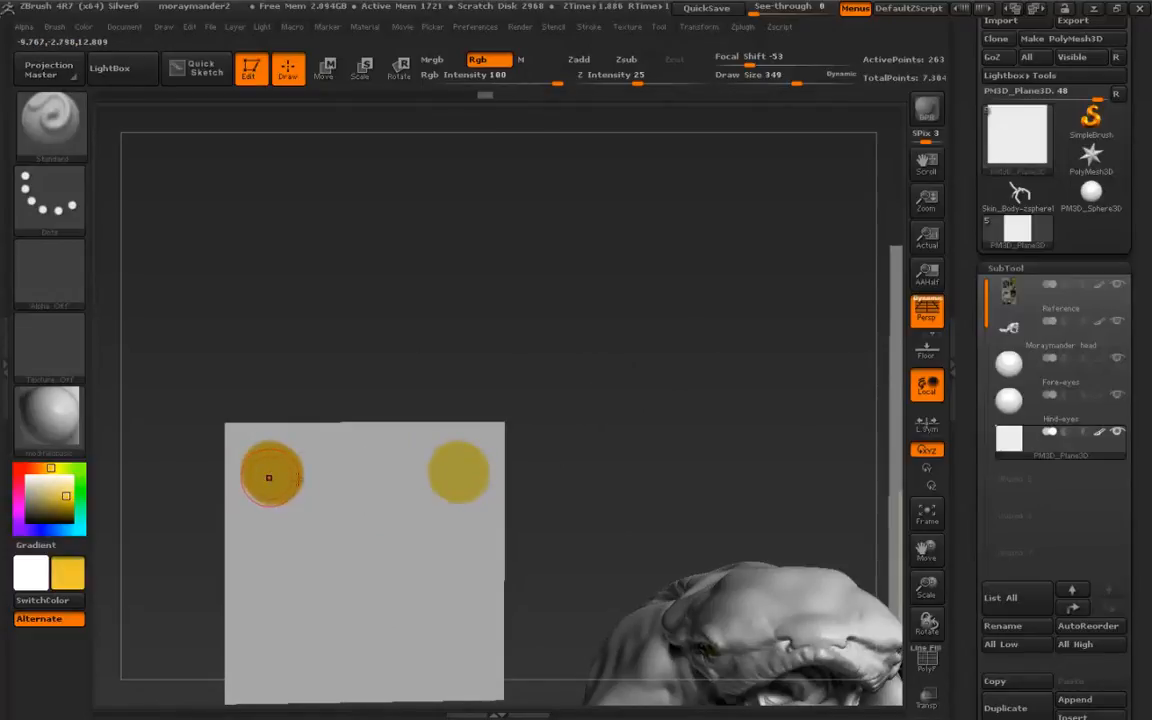
pyautogui.click(364, 472)
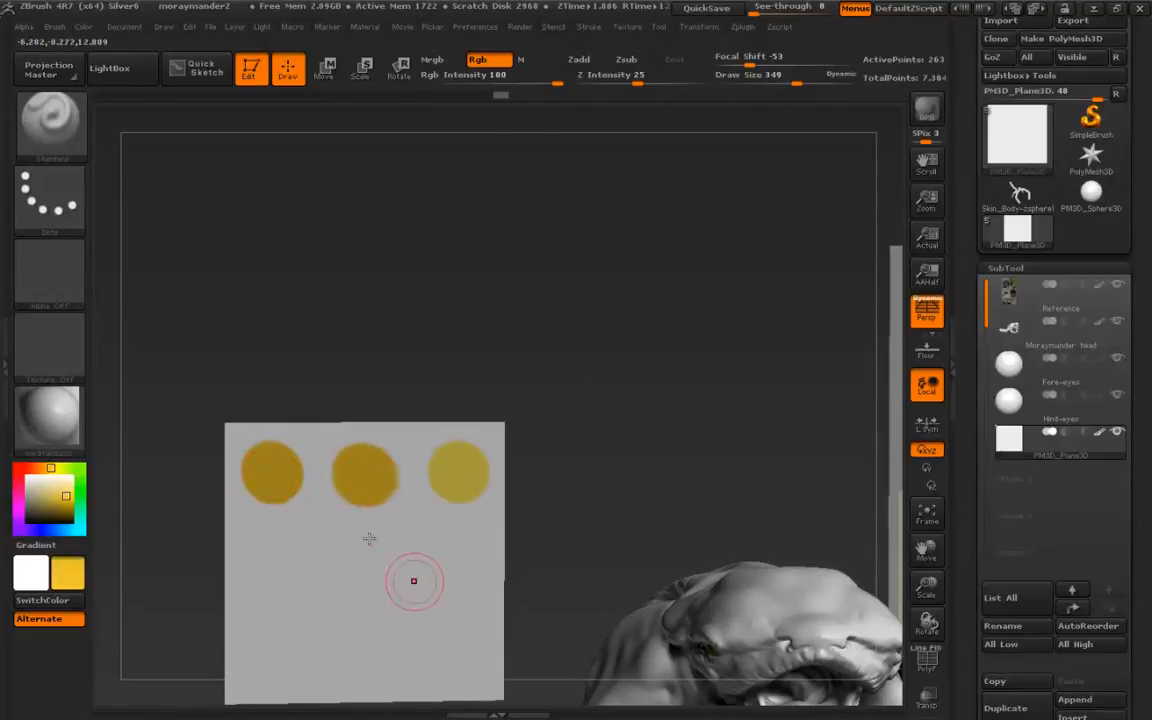
# - Sample a brown from the shaded skin folds on the yellow moray eel's neck in the reference board
pyautogui.keyDown('alt'); pyautogui.moveTo(371, 530); pyautogui.dragTo(115, 548, button='right'); pyautogui.keyUp('alt')
pyautogui.keyDown('alt'); pyautogui.moveTo(442, 485); pyautogui.dragTo(162, 552, button='right'); pyautogui.keyUp('alt')
pyautogui.keyDown('alt'); pyautogui.moveTo(590, 430); pyautogui.dragTo(514, 452, button='right'); pyautogui.keyUp('alt')
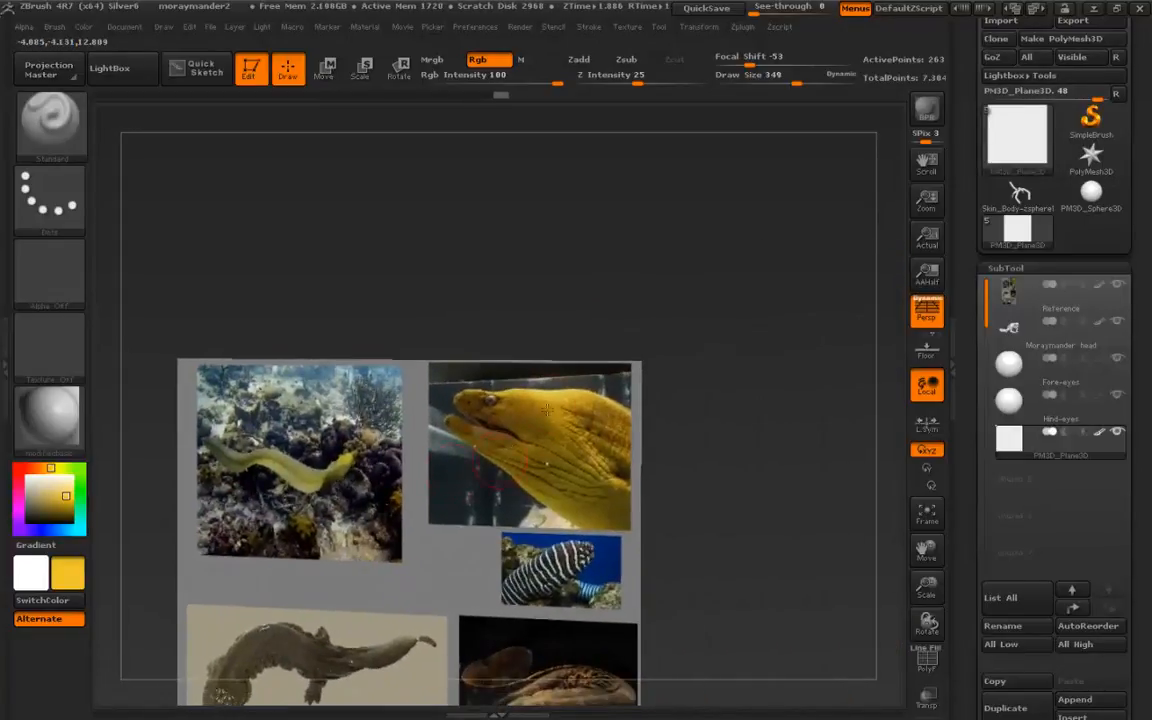
pyautogui.keyDown('alt'); pyautogui.moveTo(548, 398); pyautogui.dragTo(475, 385, button='right'); pyautogui.keyUp('alt')
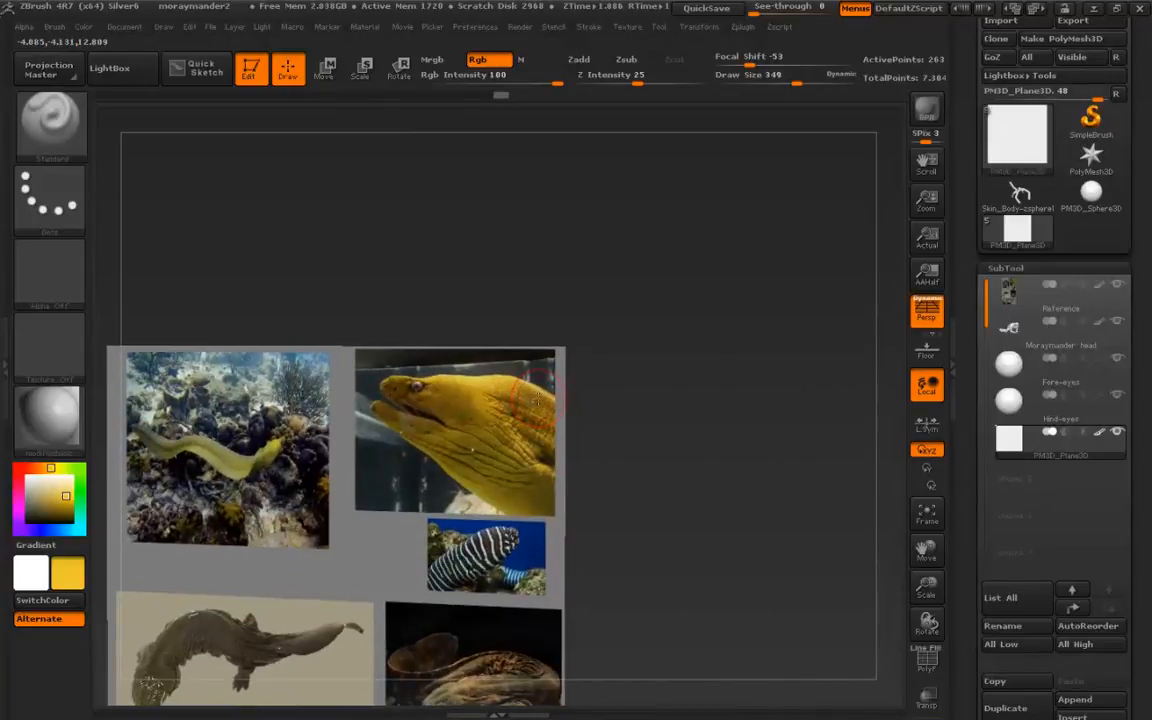
pyautogui.press('c')
pyautogui.press('c')
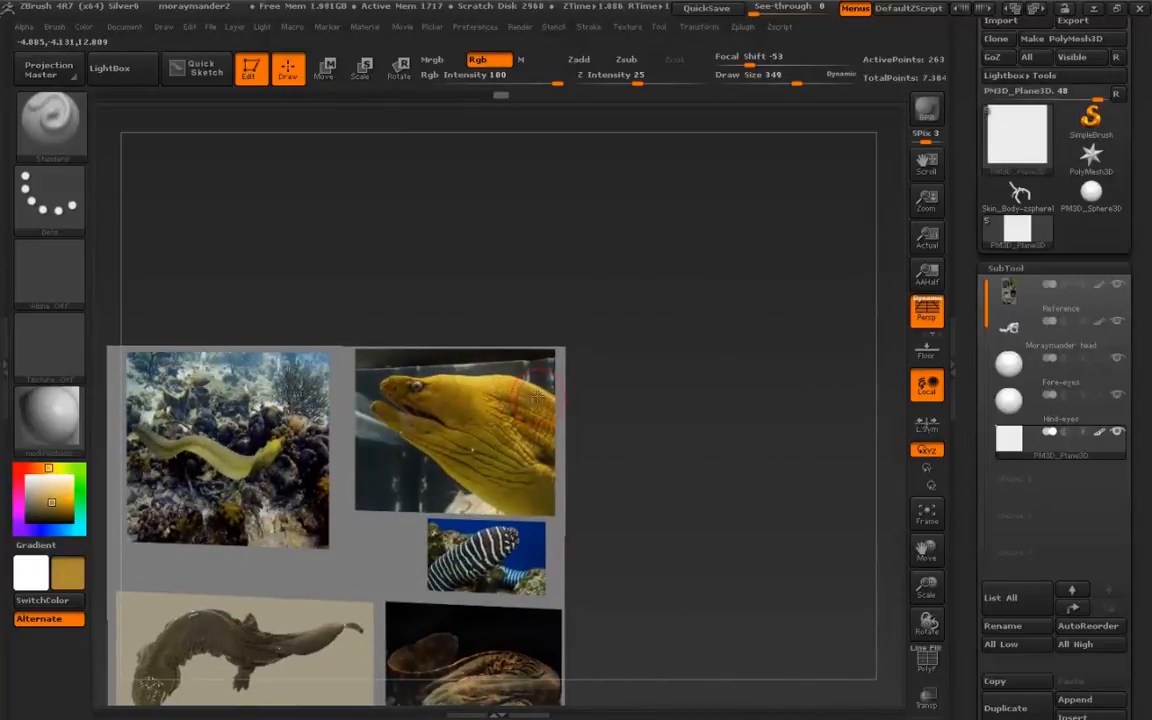
pyautogui.press('c')
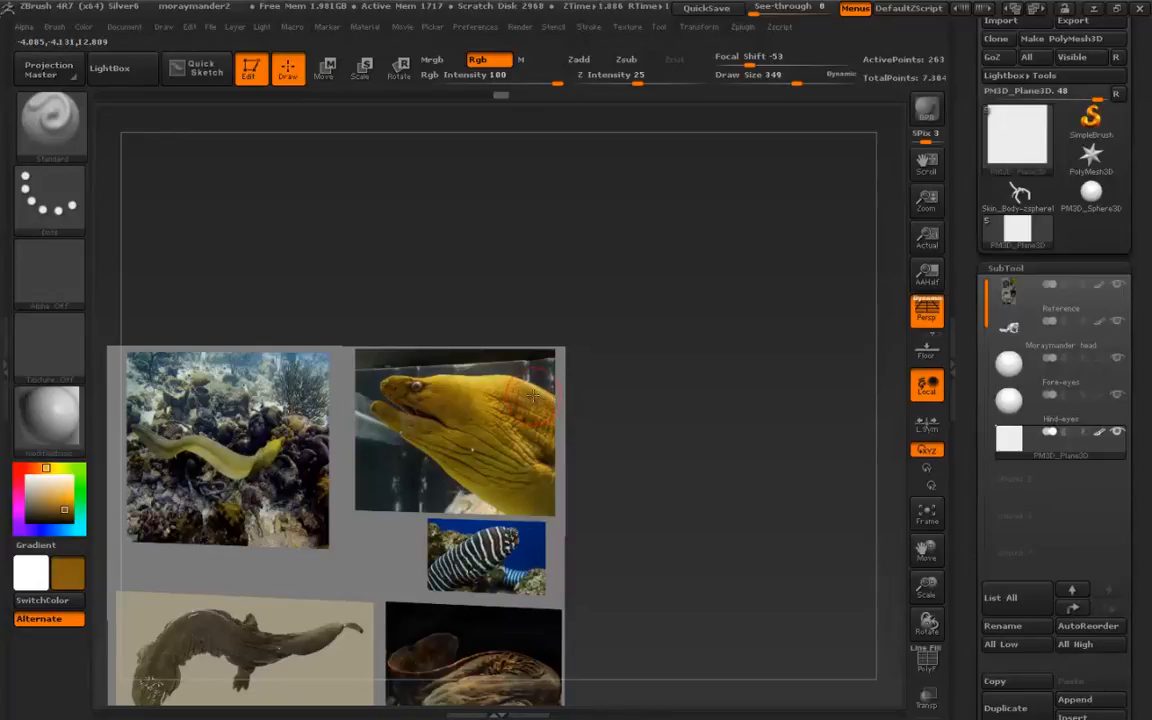
pyautogui.press('c')
# - Paint the sampled brown over the first swatch in the plane's top row
pyautogui.keyDown('alt'); pyautogui.moveTo(230, 547); pyautogui.dragTo(585, 503); pyautogui.keyUp('alt')
pyautogui.moveTo(329, 571)
pyautogui.keyDown('alt'); pyautogui.mouseDown()
pyautogui.moveTo(656, 512)
pyautogui.moveTo(801, 506)
pyautogui.mouseUp(); pyautogui.keyUp('alt')
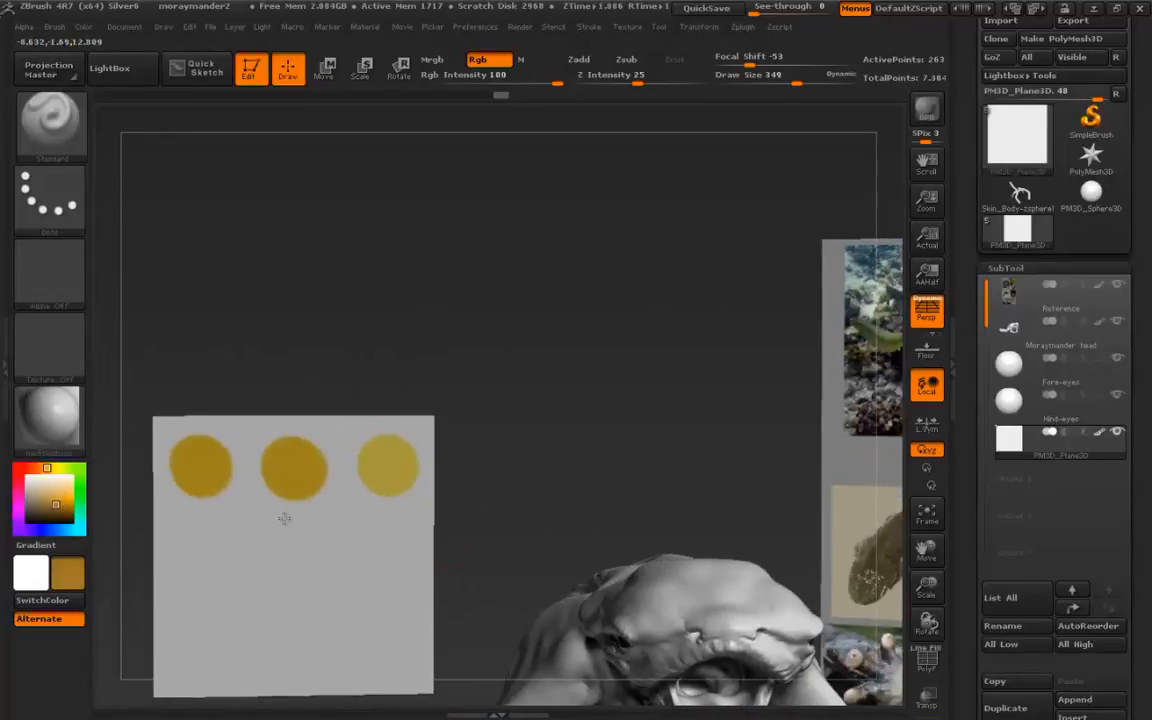
pyautogui.keyDown('alt'); pyautogui.moveTo(240, 512); pyautogui.dragTo(273, 508, button='right'); pyautogui.keyUp('alt')
pyautogui.moveTo(235, 458)
pyautogui.mouseDown()
pyautogui.moveTo(223, 454)
pyautogui.moveTo(236, 467)
pyautogui.mouseUp()
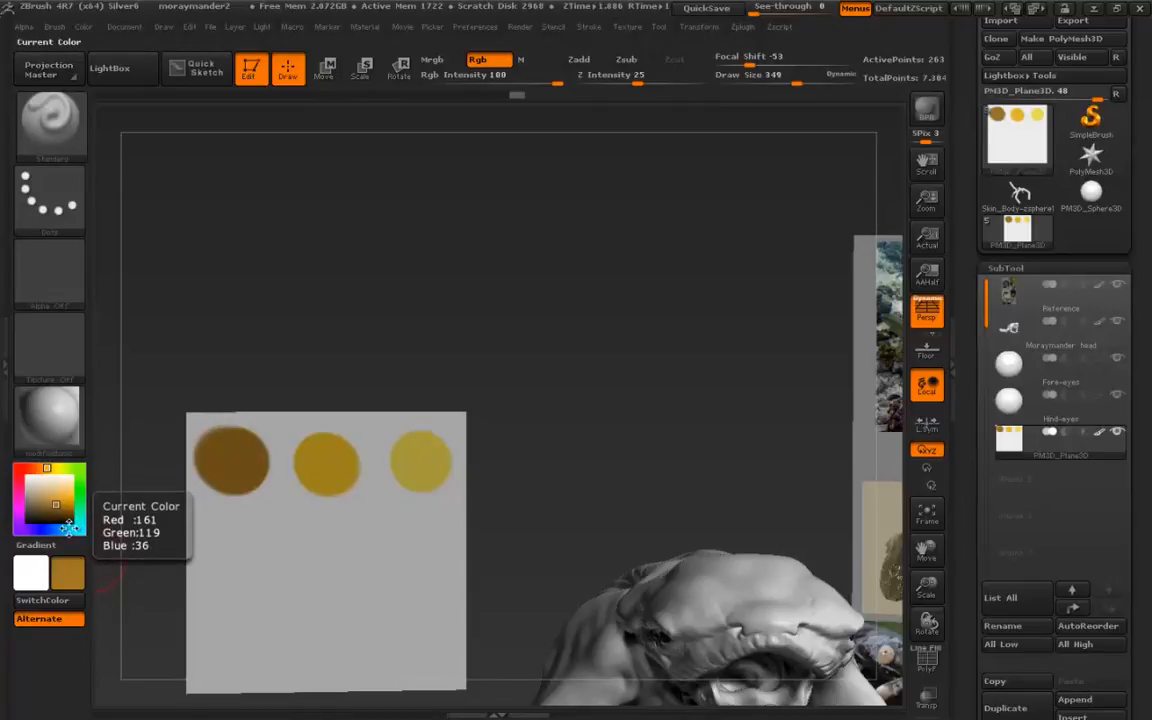
# - Shift the brown's hue to blue (36, 99, 161) and paint a swatch below the brown one at draw size 321
pyautogui.click(67, 529)
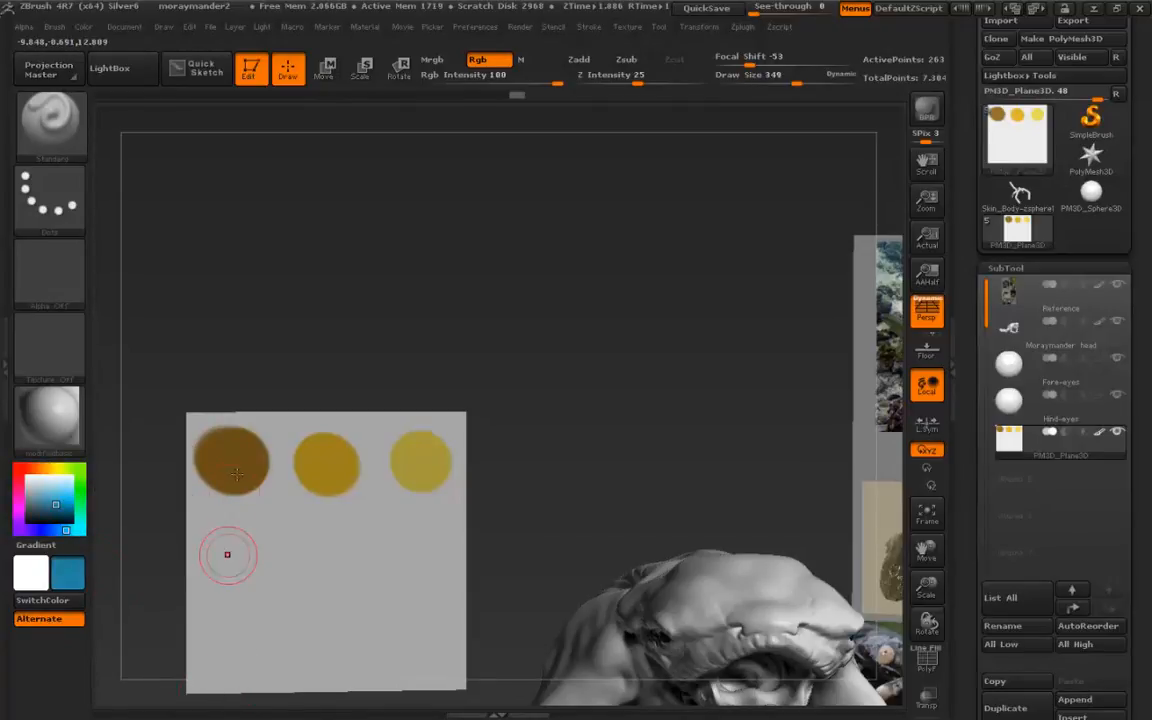
pyautogui.press('c')
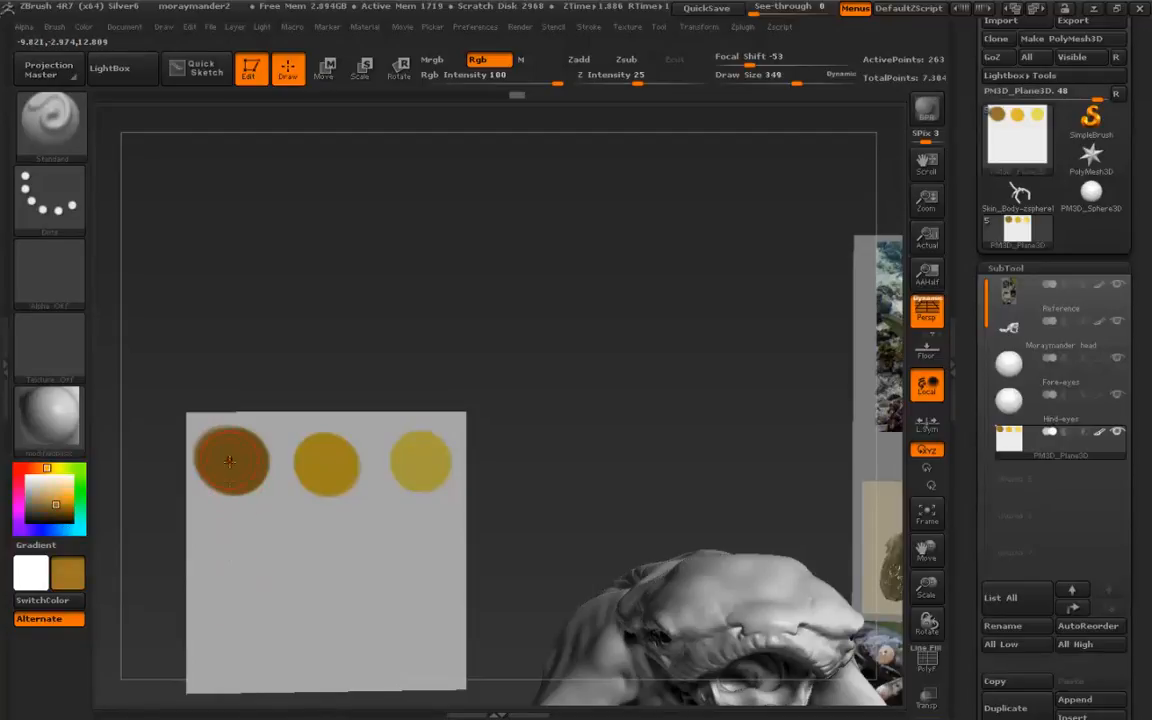
pyautogui.click(58, 528)
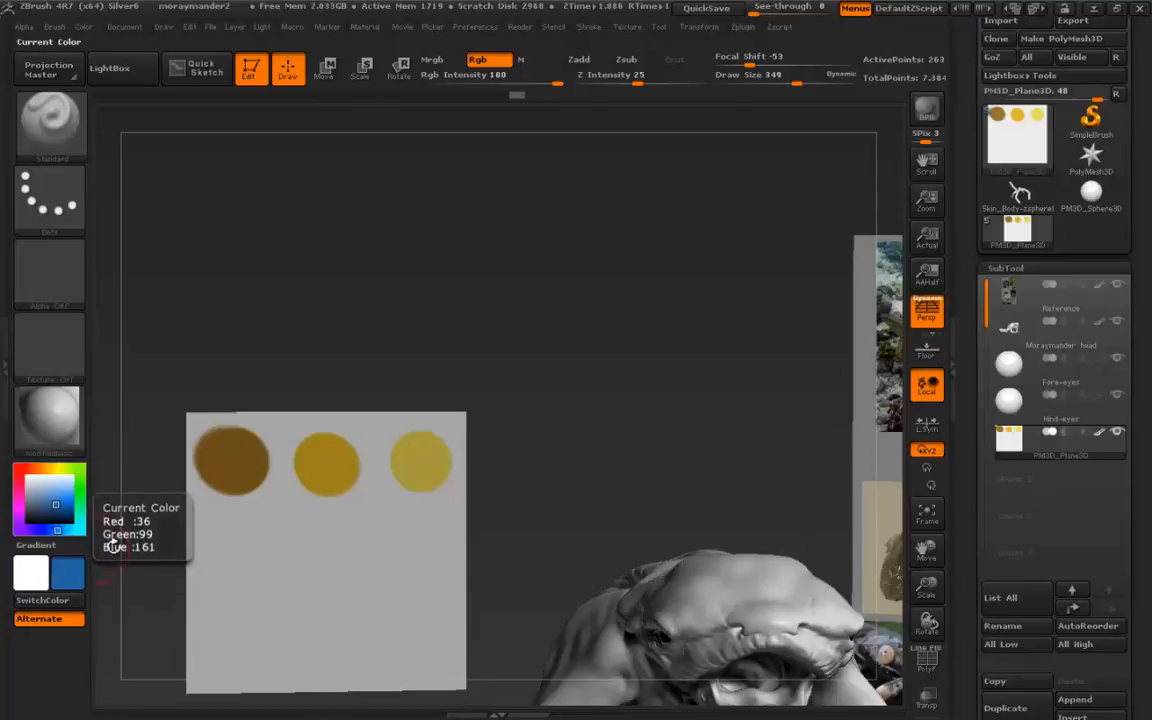
pyautogui.press('s')
pyautogui.moveTo(260, 529); pyautogui.dragTo(257, 527)
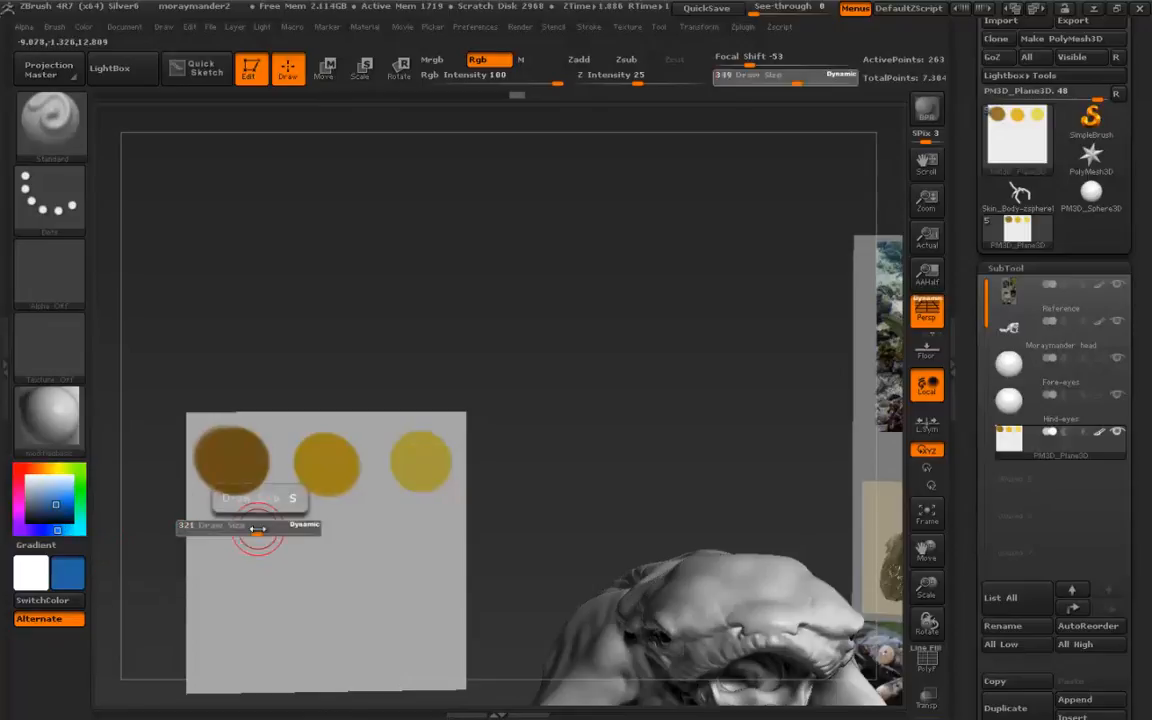
pyautogui.click(257, 527)
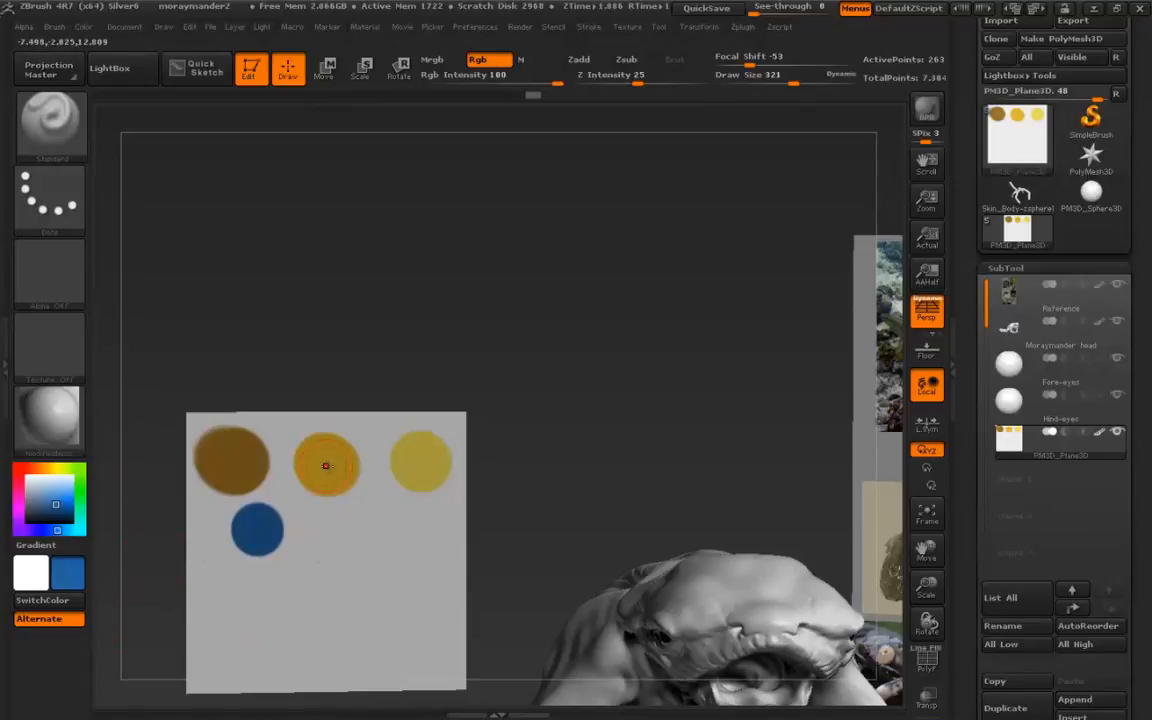
# - Sample the golden-yellow swatch, shift its hue to blue, and paint the brighter blue beside the dark blue swatch
pyautogui.press('c')
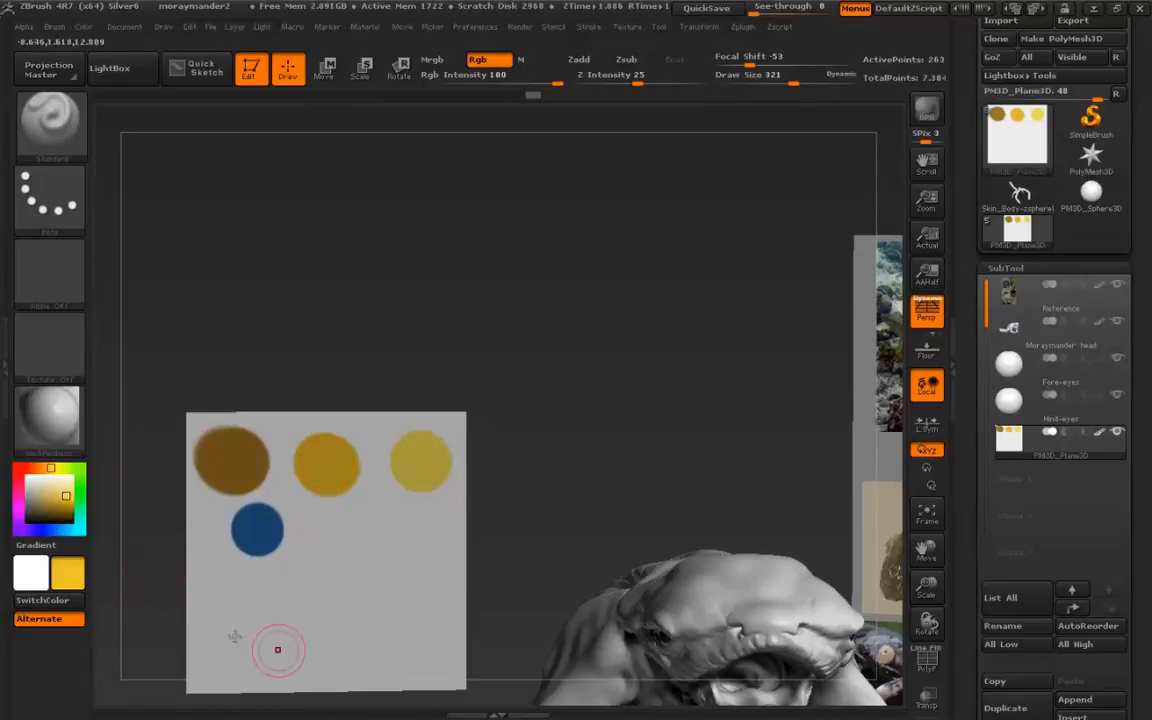
pyautogui.click(55, 530)
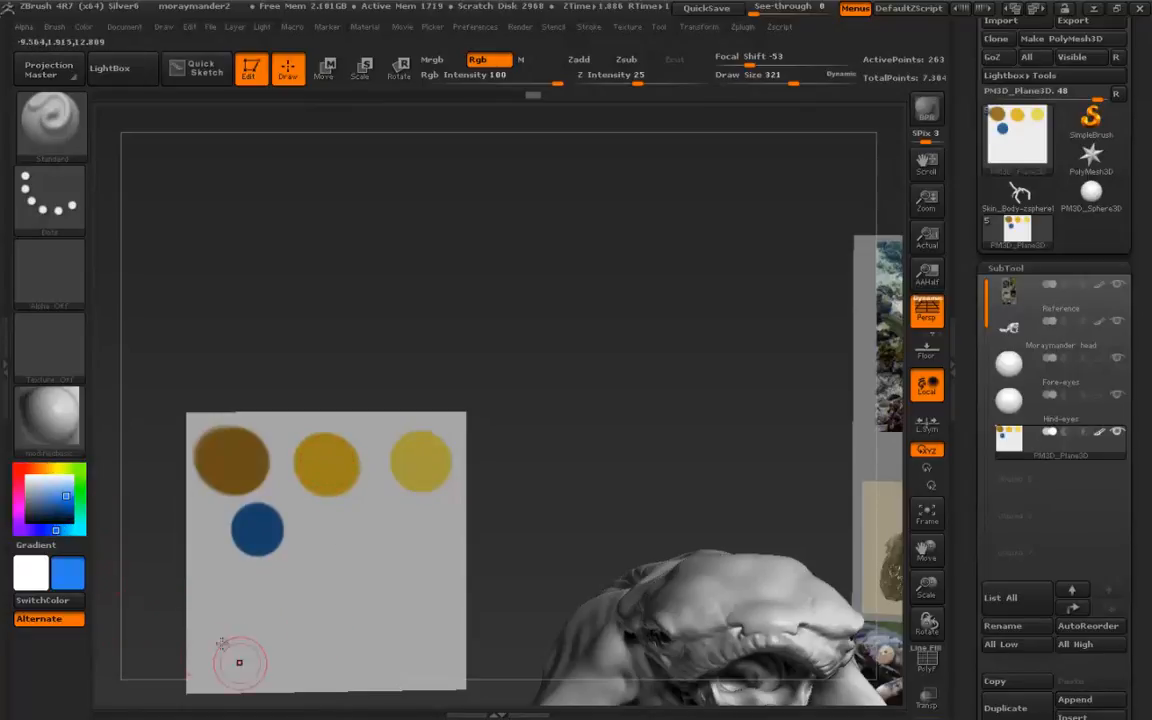
pyautogui.click(340, 530)
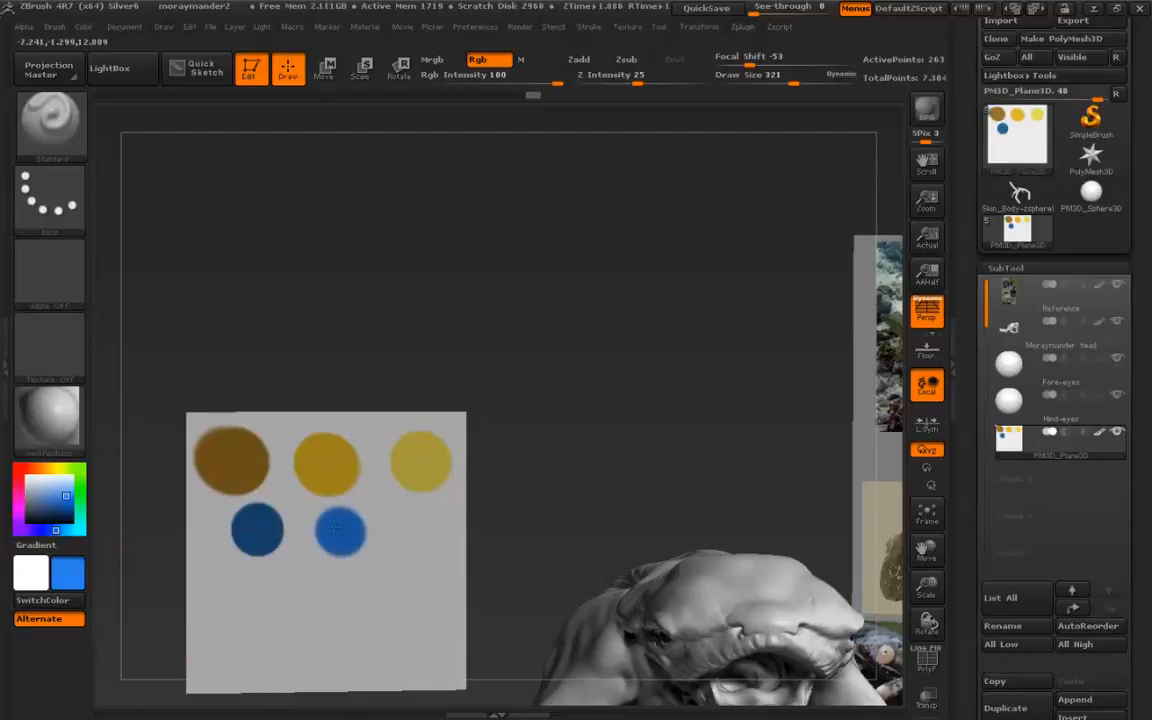
# - Sample the light yellow swatch, shift its hue to violet-blue, and paint it as the last swatch of the blue row
pyautogui.press('c')
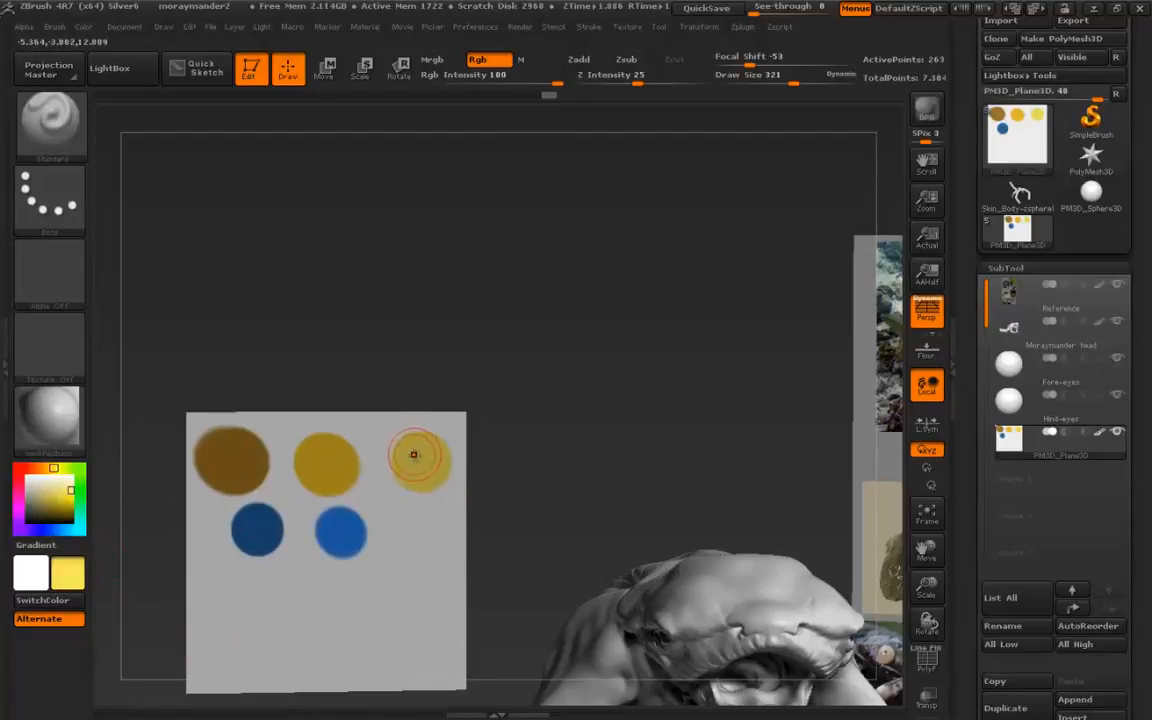
pyautogui.click(49, 528)
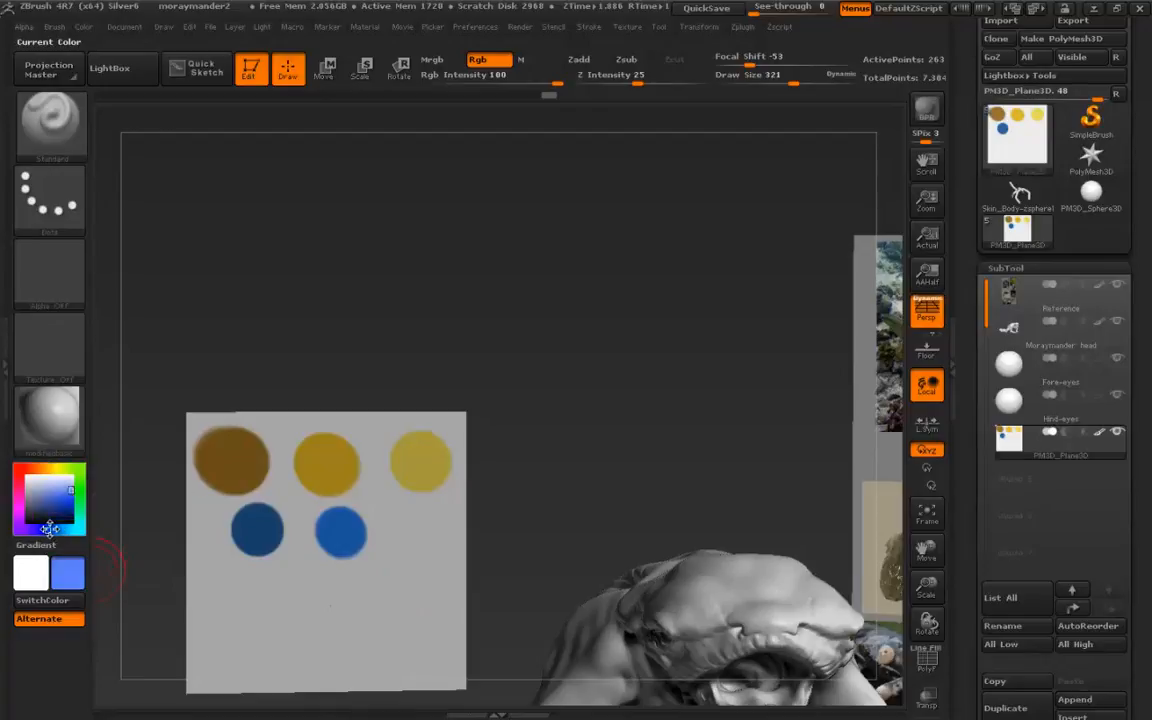
pyautogui.click(425, 533)
# - Sample a dark brown from the striped moray's head and paint it near the plane's lower-right corner
pyautogui.keyDown('alt'); pyautogui.moveTo(268, 697); pyautogui.dragTo(218, 405); pyautogui.keyUp('alt')
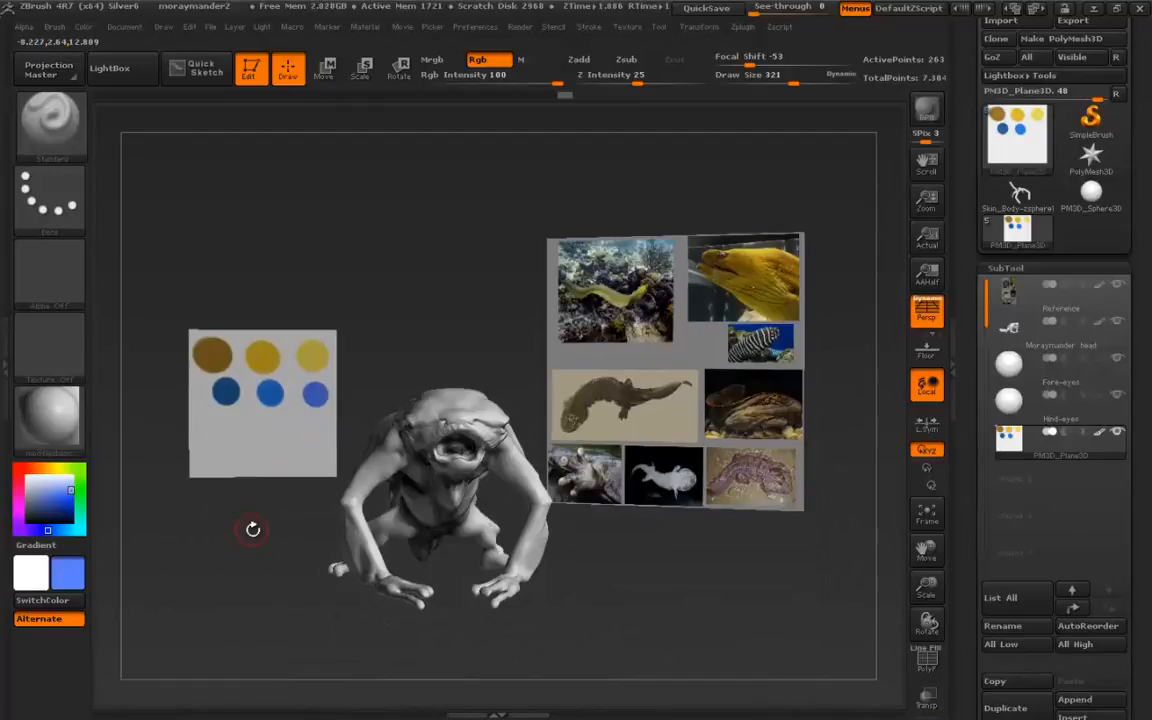
pyautogui.keyDown('alt'); pyautogui.moveTo(208, 495); pyautogui.dragTo(285, 501); pyautogui.keyUp('alt')
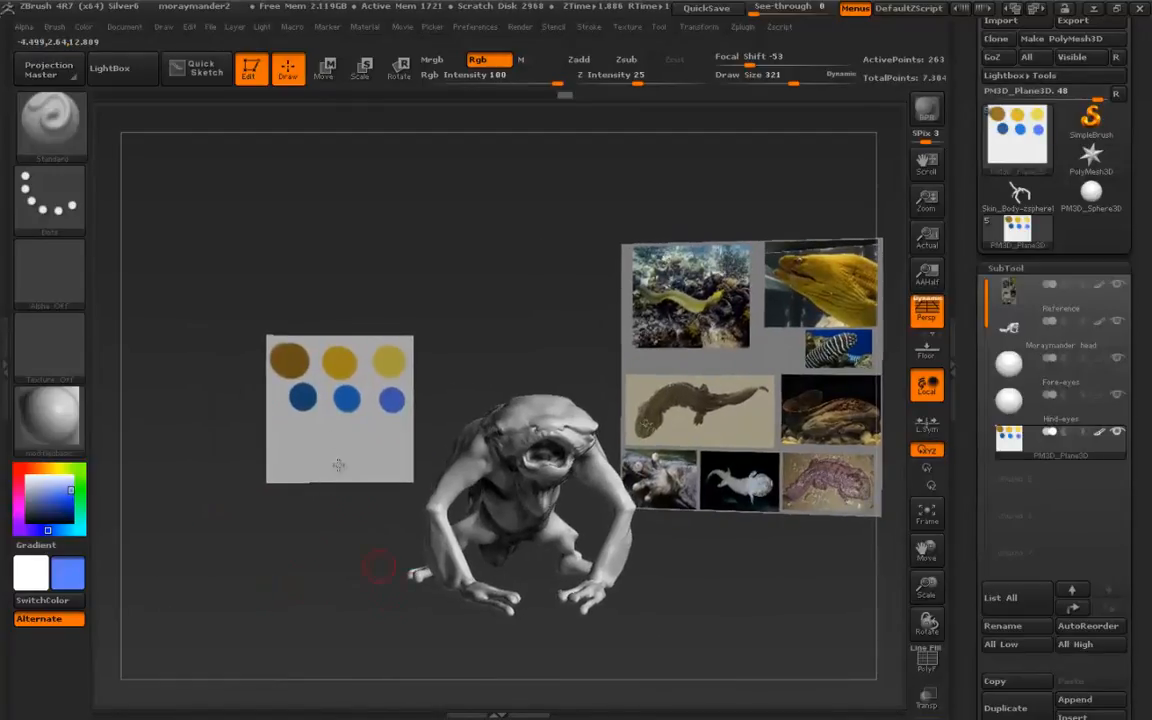
pyautogui.keyDown('alt'); pyautogui.moveTo(526, 520); pyautogui.dragTo(306, 586); pyautogui.keyUp('alt')
pyautogui.moveTo(420, 520)
pyautogui.keyDown('alt'); pyautogui.mouseDown()
pyautogui.moveTo(663, 453)
pyautogui.moveTo(416, 510)
pyautogui.mouseUp(); pyautogui.keyUp('alt')
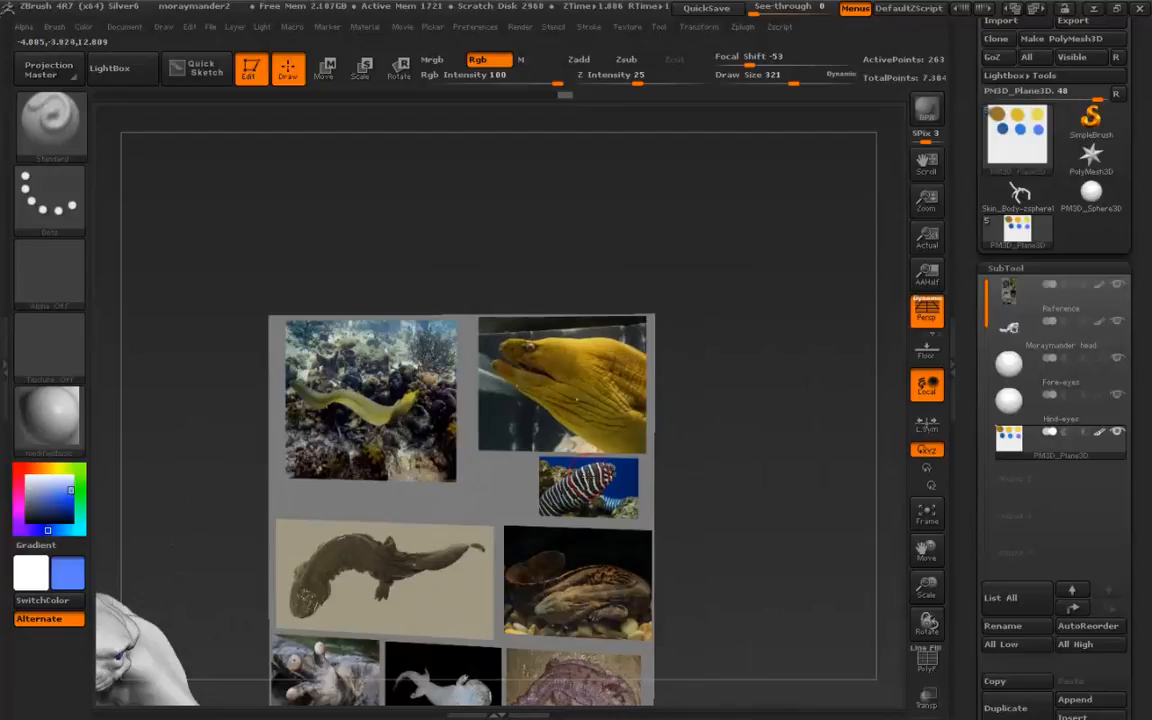
pyautogui.press('c')
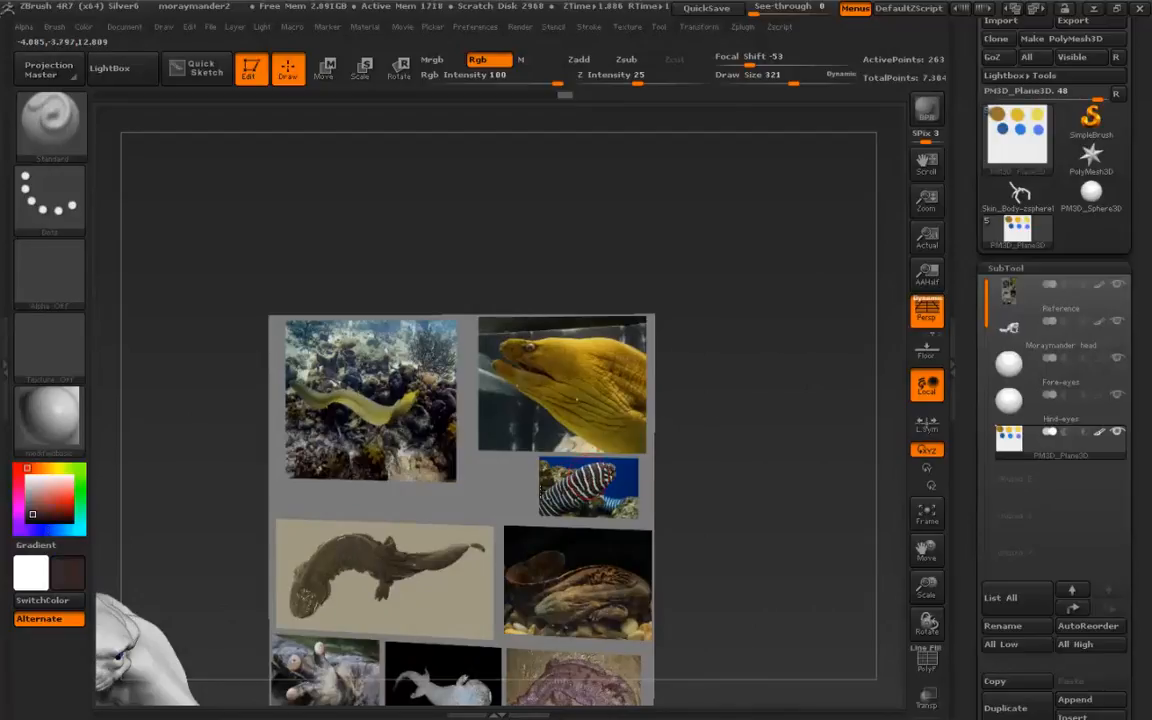
pyautogui.moveTo(138, 542); pyautogui.dragTo(288, 551)
pyautogui.click(286, 549)
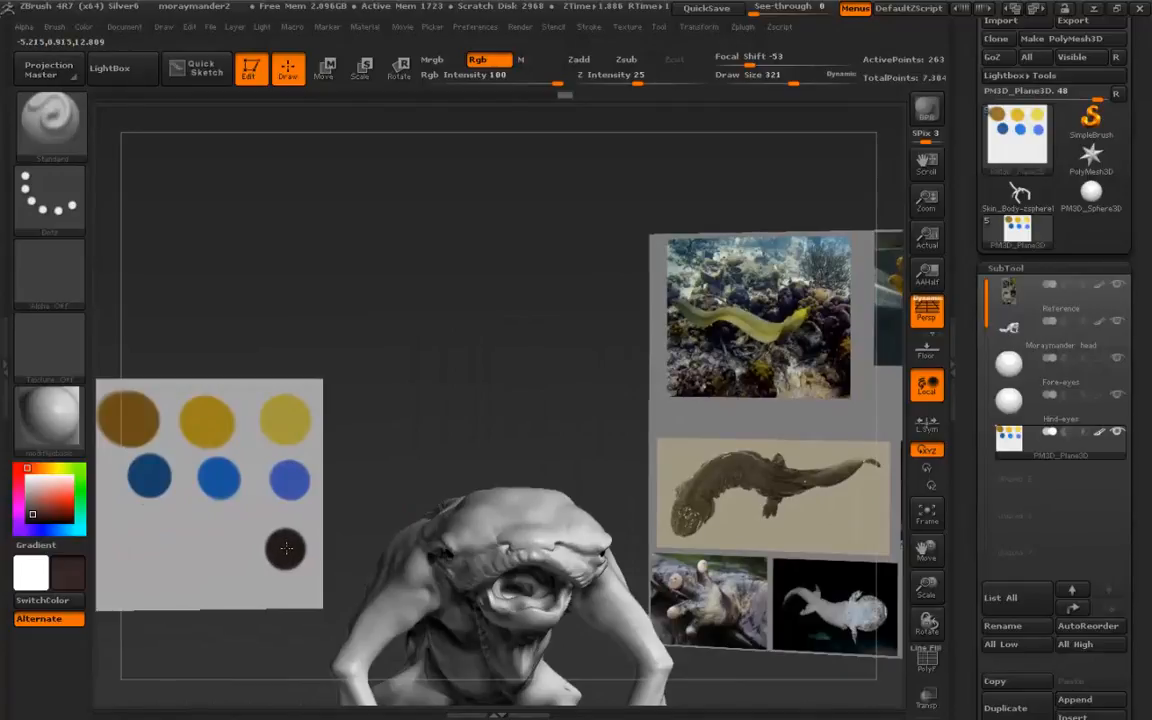
# - Sample a lighter reddish brown from the striped moray's head on the reference board
pyautogui.keyDown('alt'); pyautogui.moveTo(240, 654); pyautogui.dragTo(118, 587); pyautogui.keyUp('alt')
pyautogui.keyDown('alt'); pyautogui.moveTo(759, 428); pyautogui.dragTo(340, 544); pyautogui.keyUp('alt')
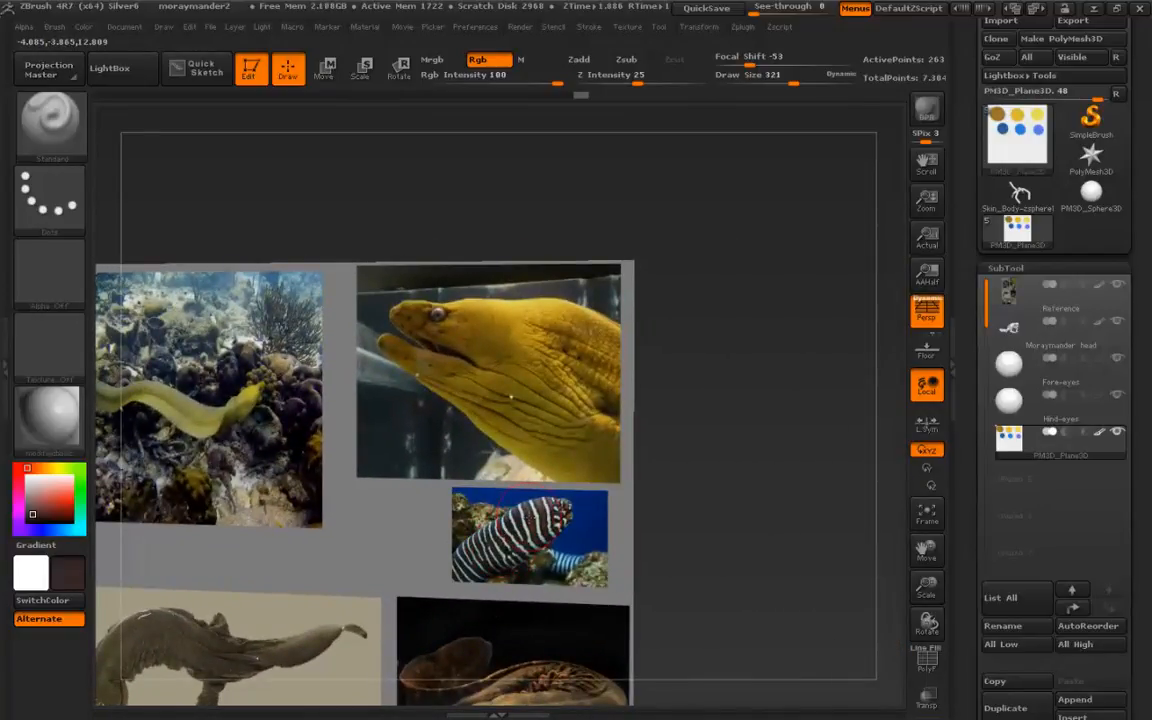
pyautogui.press('c')
pyautogui.press('c')
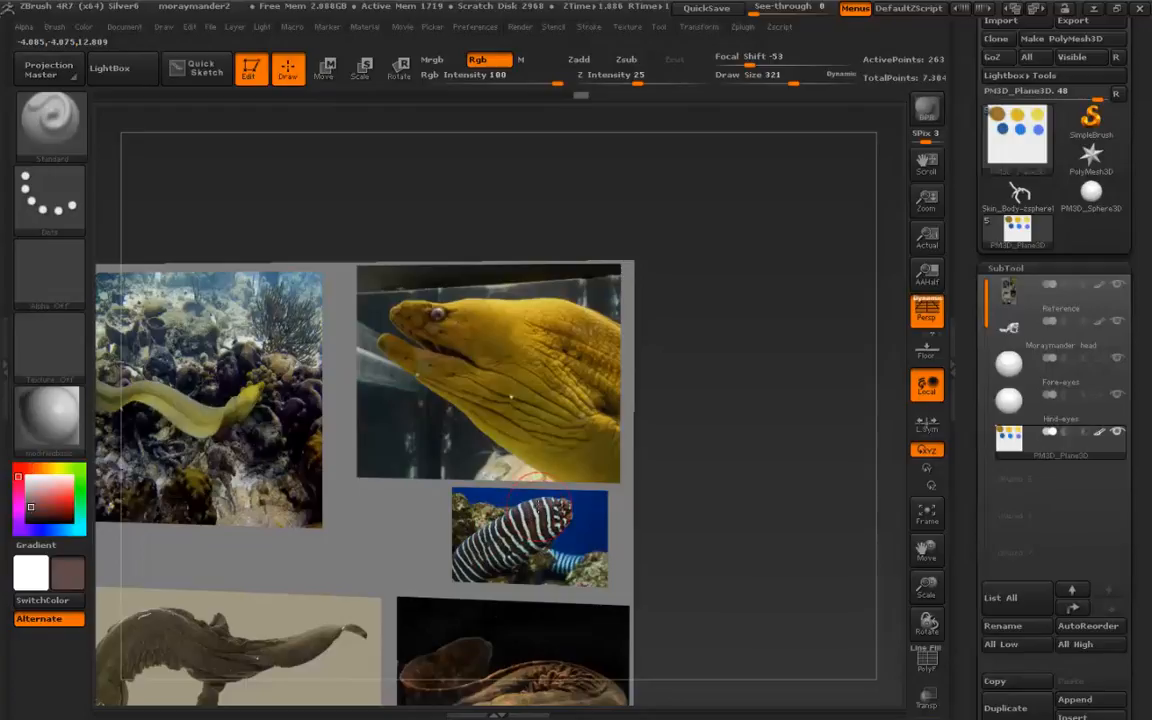
pyautogui.press('c')
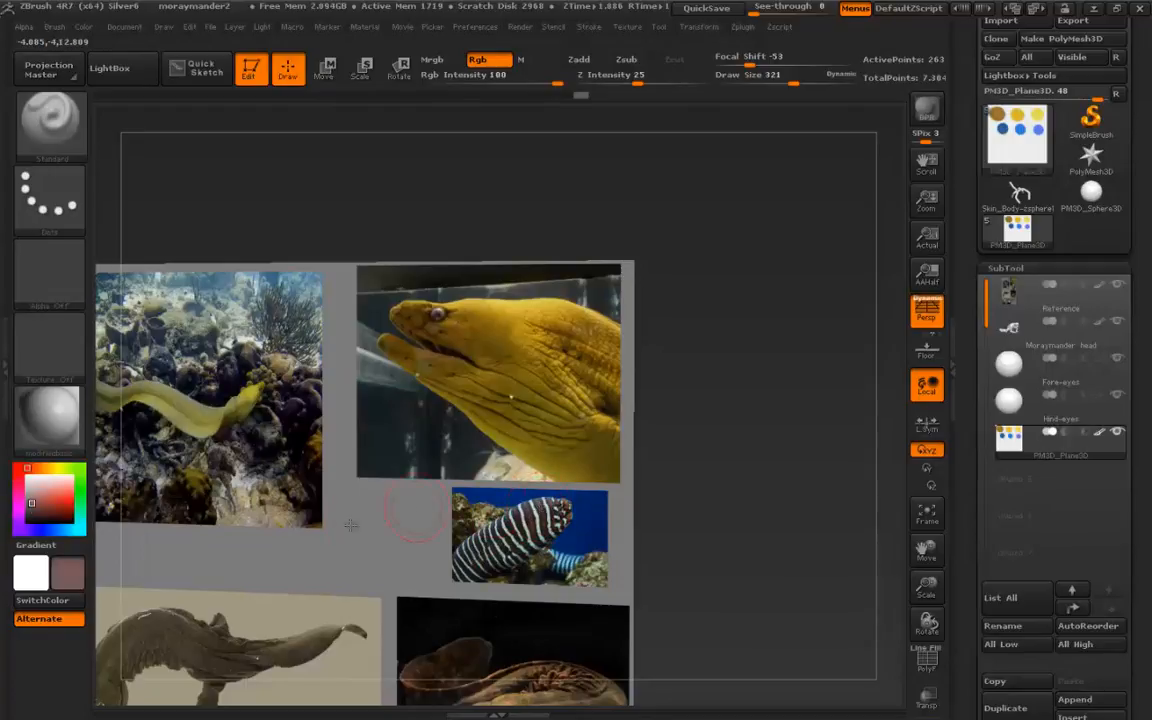
# - Paint the reddish brown over the dark brown swatch in the third row of the palette
pyautogui.keyDown('alt'); pyautogui.moveTo(330, 555); pyautogui.dragTo(576, 506); pyautogui.keyUp('alt')
pyautogui.keyDown('alt'); pyautogui.moveTo(494, 535); pyautogui.dragTo(824, 452); pyautogui.keyUp('alt')
pyautogui.keyDown('alt'); pyautogui.moveTo(357, 518); pyautogui.dragTo(405, 528); pyautogui.keyUp('alt')
# - Sample a near-black from a dark stripe on the striped moray's body in the reference board
pyautogui.moveTo(510, 505)
pyautogui.keyDown('alt'); pyautogui.mouseDown()
pyautogui.moveTo(465, 478)
pyautogui.moveTo(342, 474)
pyautogui.mouseUp(); pyautogui.keyUp('alt')
pyautogui.keyDown('alt'); pyautogui.moveTo(207, 520); pyautogui.dragTo(57, 550); pyautogui.keyUp('alt')
pyautogui.keyDown('alt'); pyautogui.moveTo(617, 437); pyautogui.dragTo(606, 520); pyautogui.keyUp('alt')
pyautogui.keyDown('alt'); pyautogui.moveTo(775, 514); pyautogui.dragTo(621, 512); pyautogui.keyUp('alt')
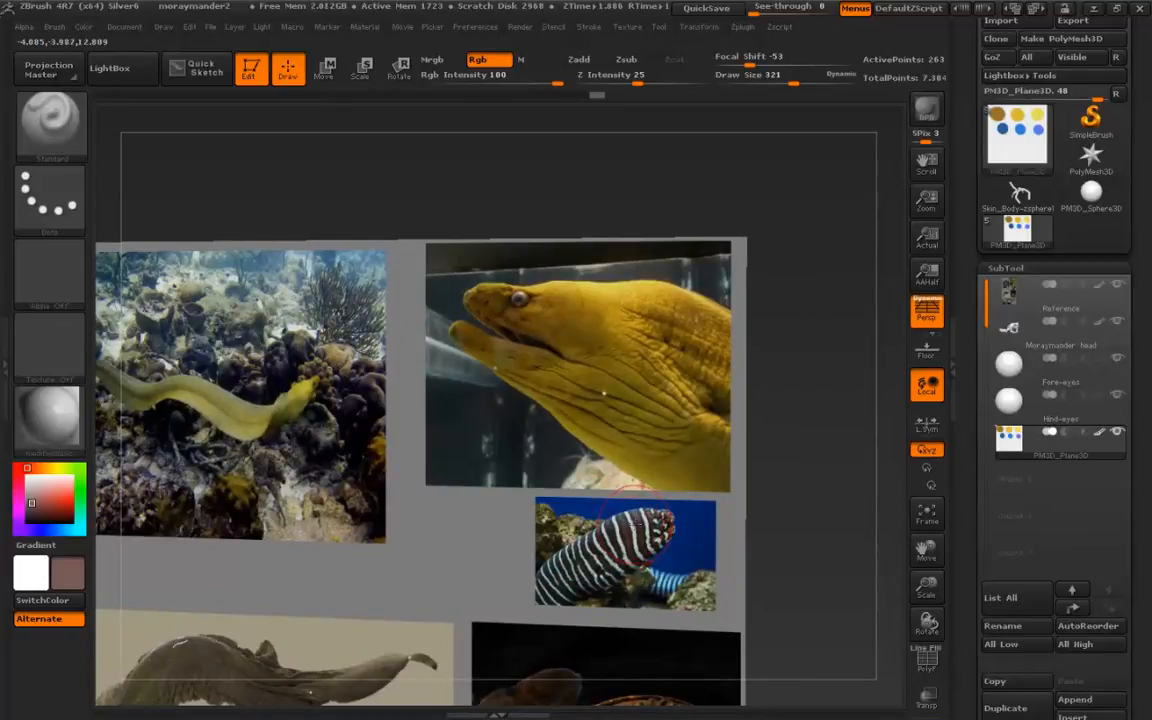
pyautogui.press('c')
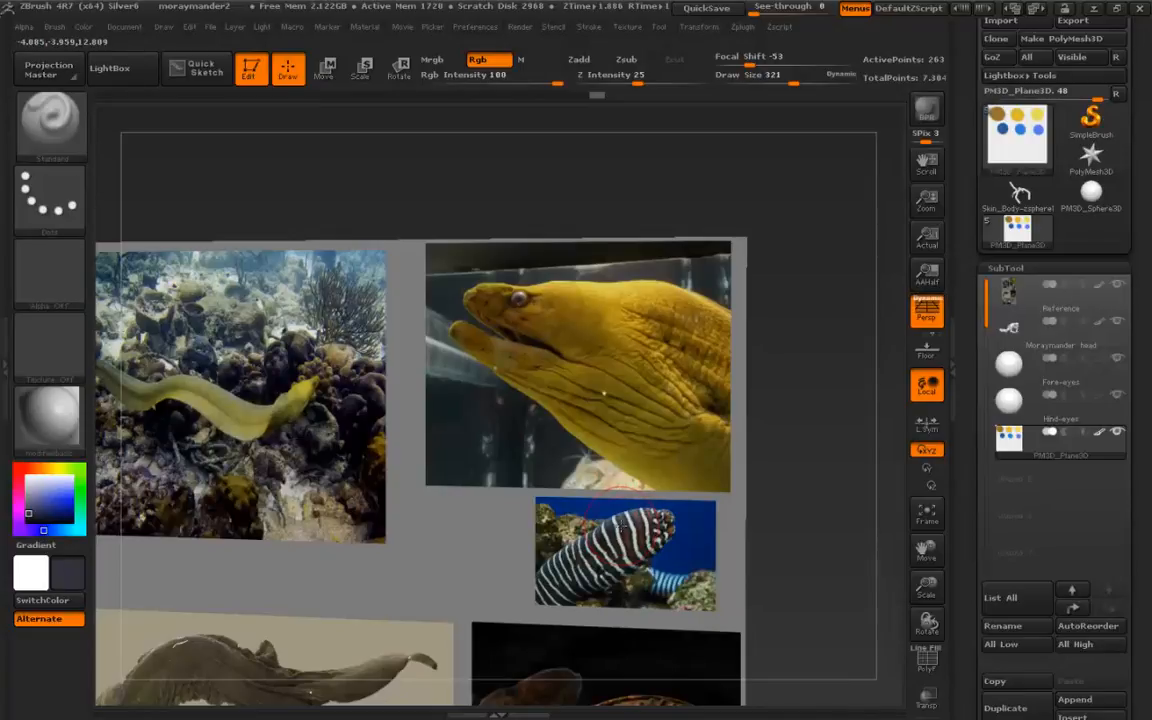
pyautogui.press('c')
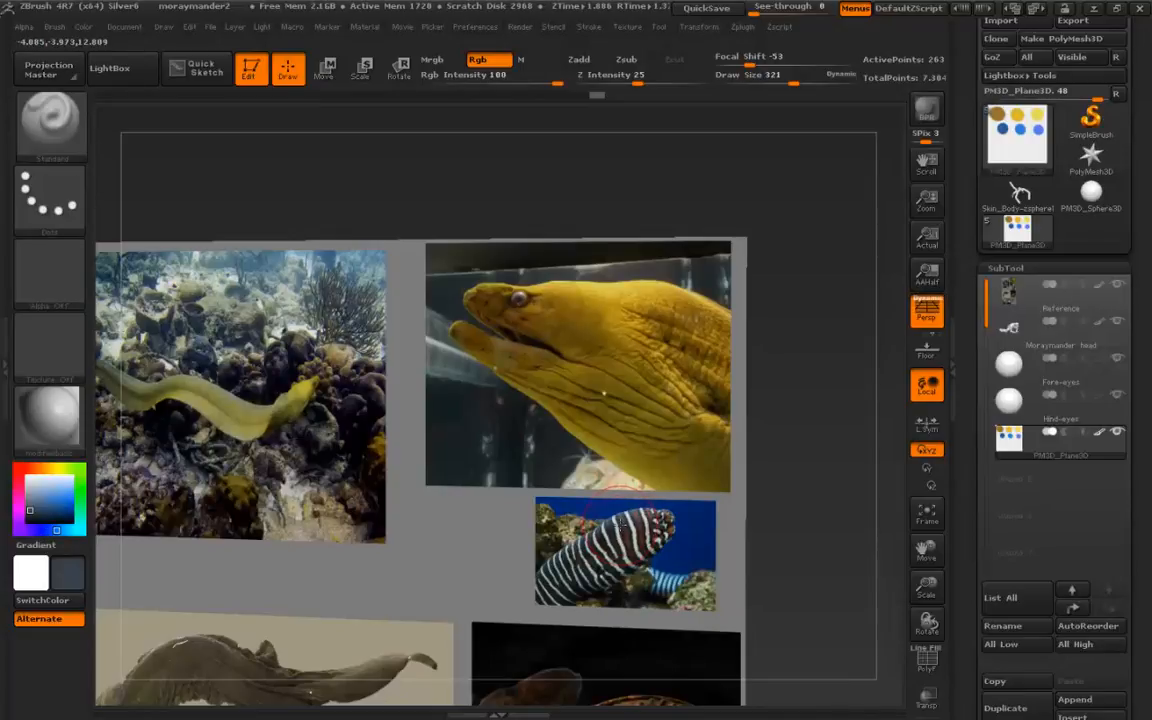
pyautogui.press('c')
pyautogui.press('c')
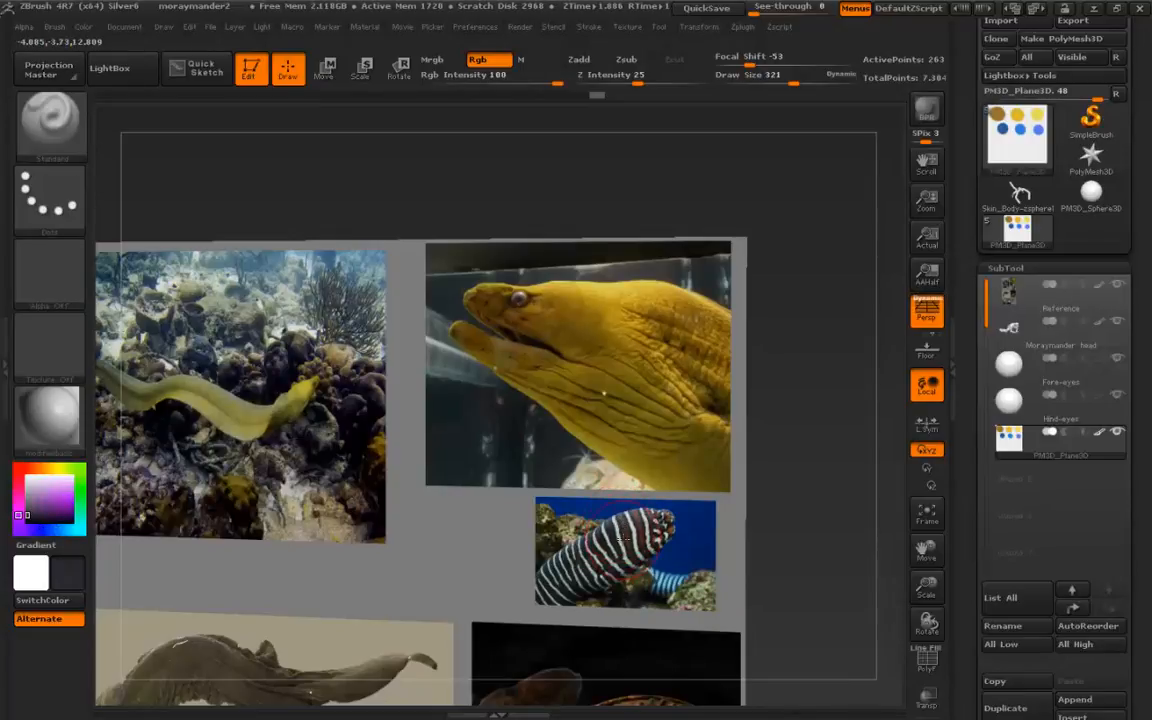
# - Paint a near-black swatch in the third row, directly beside the reddish-brown one and below the bright blue
pyautogui.keyDown('alt'); pyautogui.moveTo(256, 554); pyautogui.dragTo(1020, 368); pyautogui.keyUp('alt')
pyautogui.keyDown('alt'); pyautogui.moveTo(380, 550); pyautogui.dragTo(736, 490); pyautogui.keyUp('alt')
pyautogui.moveTo(323, 502); pyautogui.dragTo(324, 506)
pyautogui.moveTo(334, 568)
pyautogui.keyDown('alt'); pyautogui.mouseDown()
pyautogui.moveTo(329, 553)
pyautogui.moveTo(332, 568)
pyautogui.mouseUp(); pyautogui.keyUp('alt')
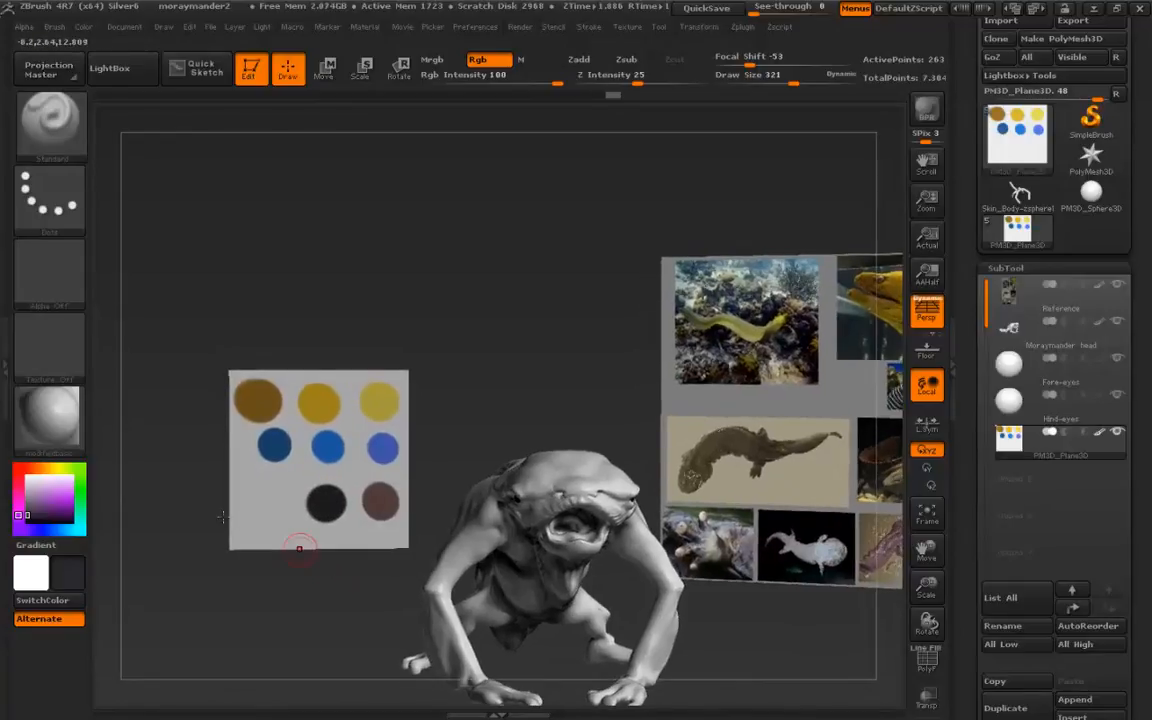
pyautogui.keyDown('alt'); pyautogui.moveTo(243, 525); pyautogui.dragTo(296, 537); pyautogui.keyUp('alt')
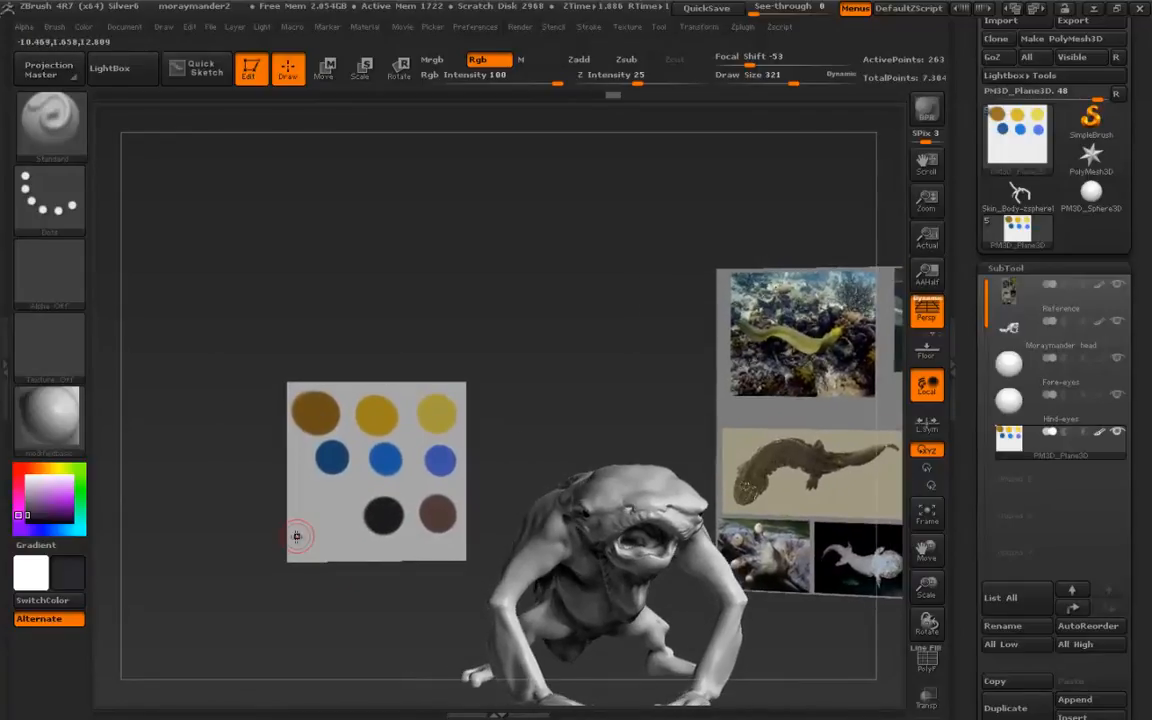
# - Create a new layer on the palette plane and name it under1
pyautogui.keyDown('alt'); pyautogui.moveTo(357, 601); pyautogui.dragTo(313, 625); pyautogui.keyUp('alt')
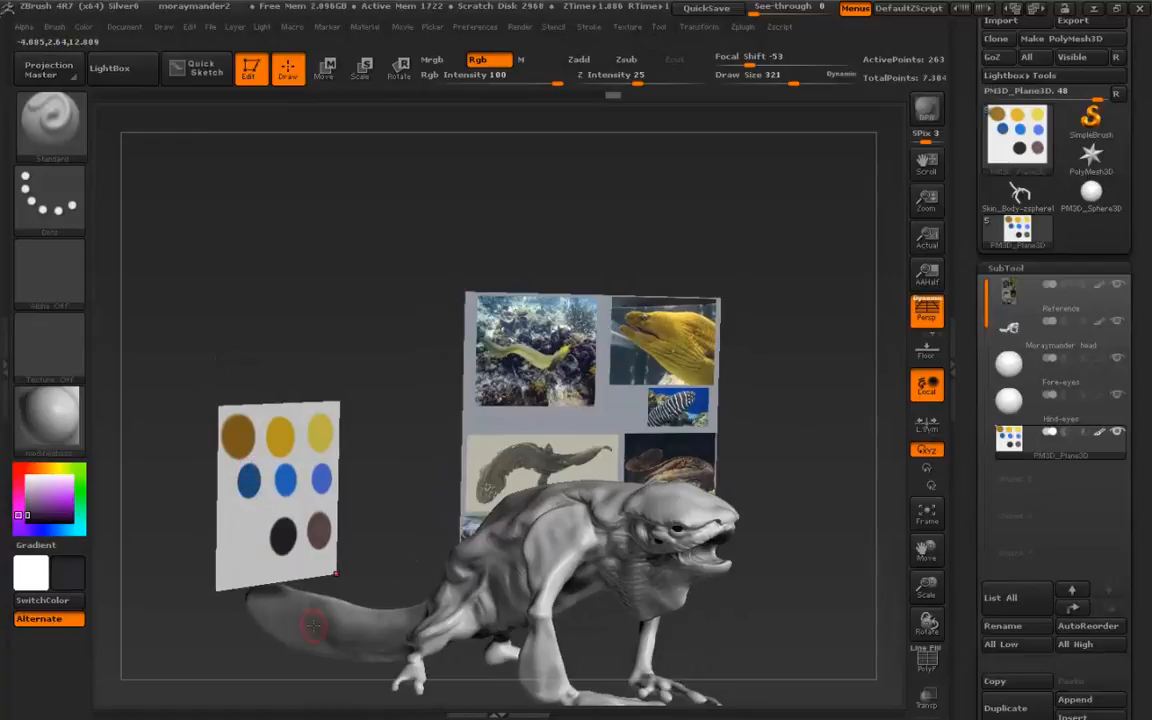
pyautogui.moveTo(969, 492); pyautogui.dragTo(973, 398)
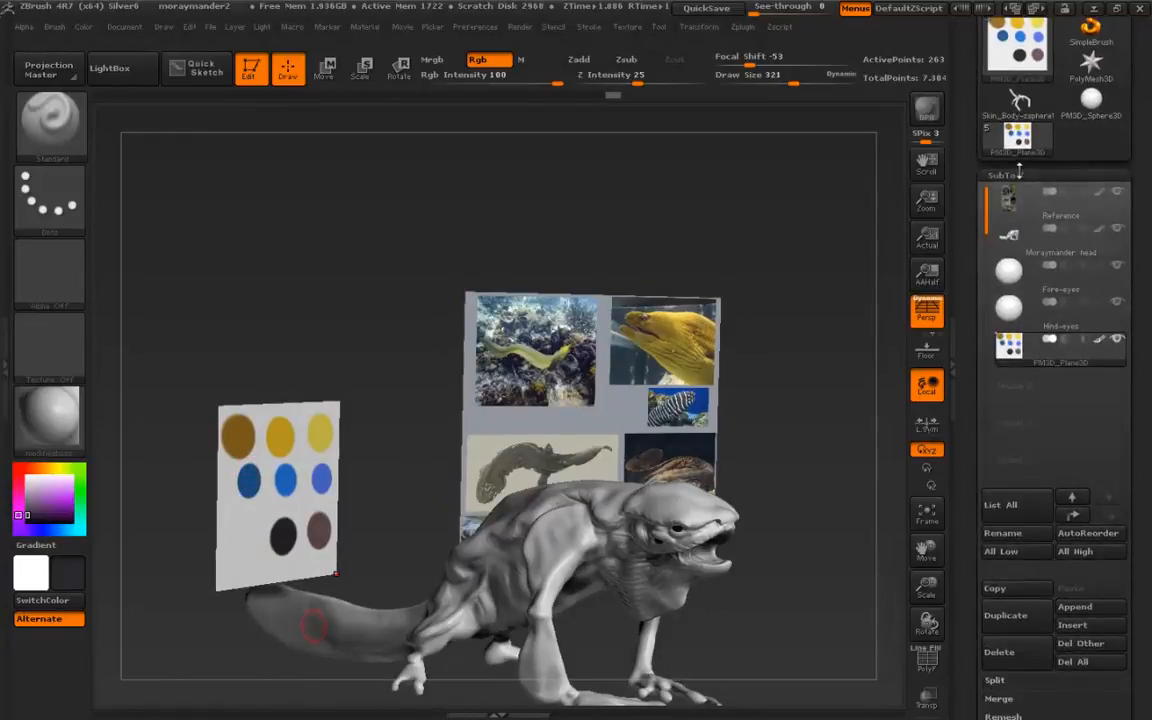
pyautogui.click(1015, 174)
pyautogui.click(1002, 252)
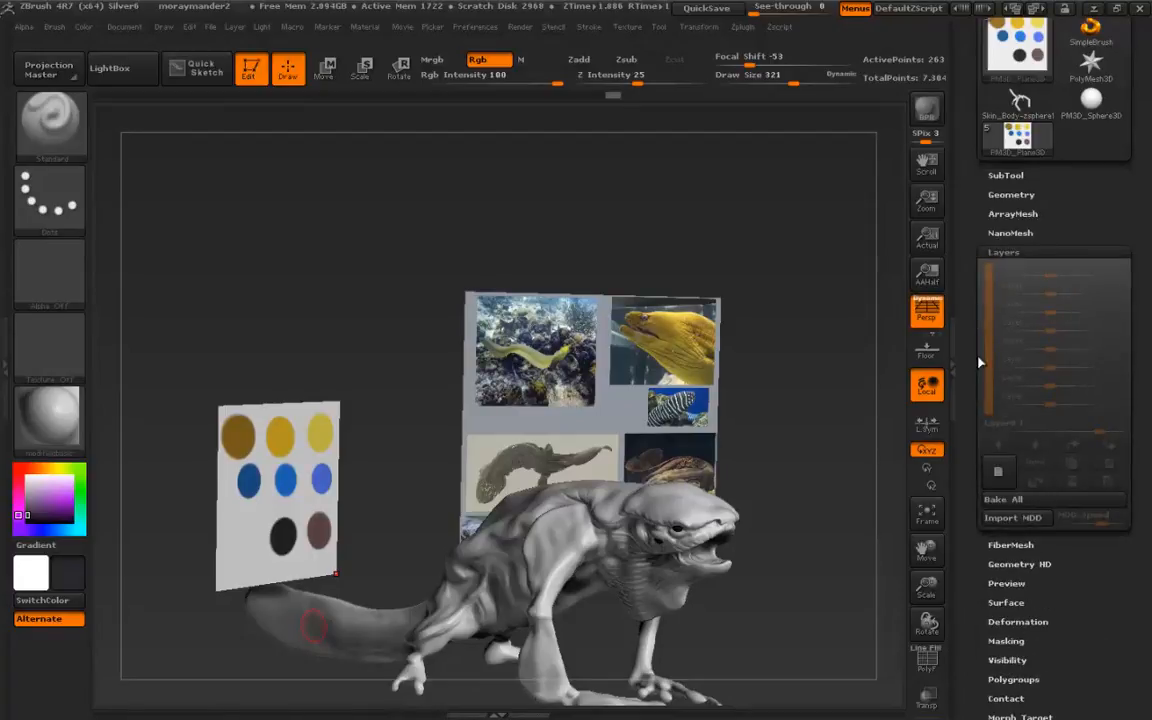
pyautogui.click(997, 471)
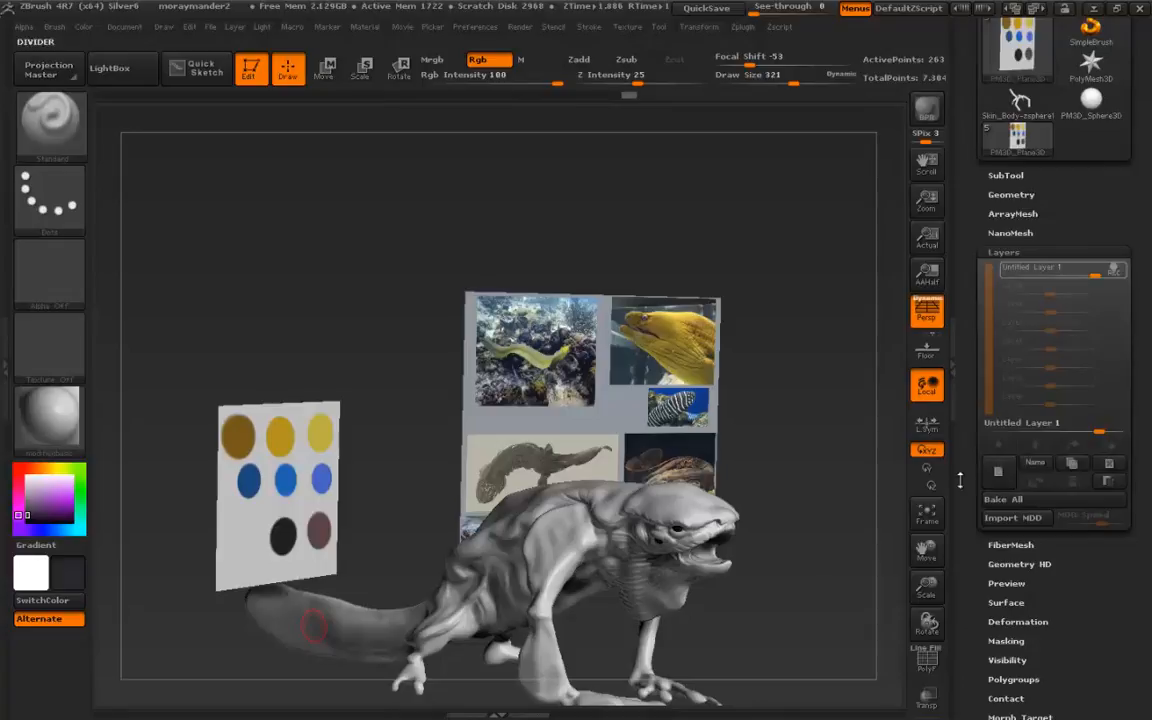
pyautogui.click(1035, 463)
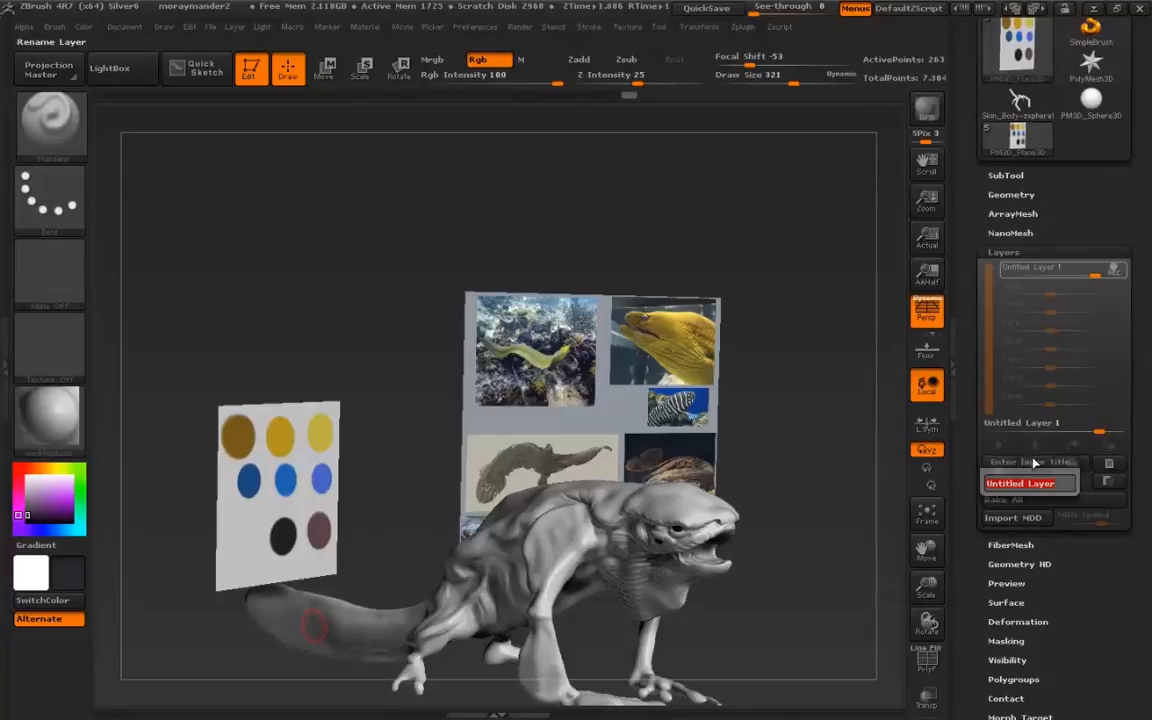
pyautogui.write('under1')
pyautogui.press('Return')
# - Sample the dark blue swatch from the palette's second row and set the draw size to 107
pyautogui.moveTo(239, 409); pyautogui.dragTo(199, 412, button='right')
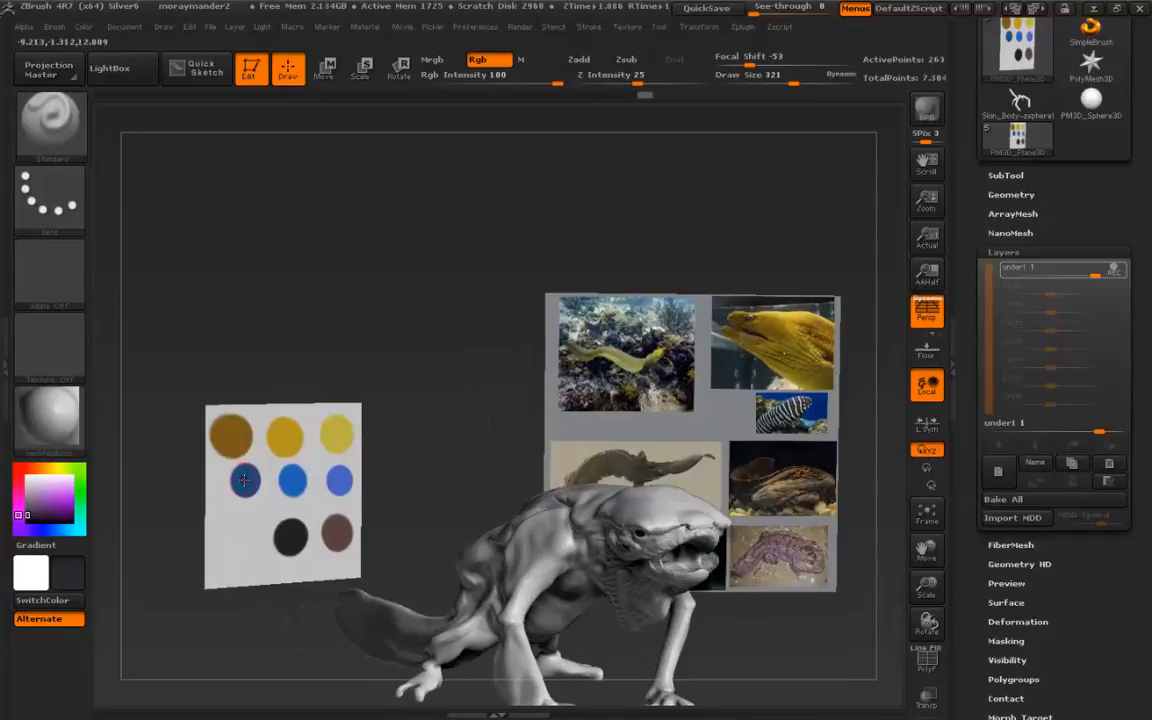
pyautogui.press('c')
pyautogui.keyDown('alt'); pyautogui.moveTo(430, 596); pyautogui.dragTo(378, 530, button='right'); pyautogui.keyUp('alt')
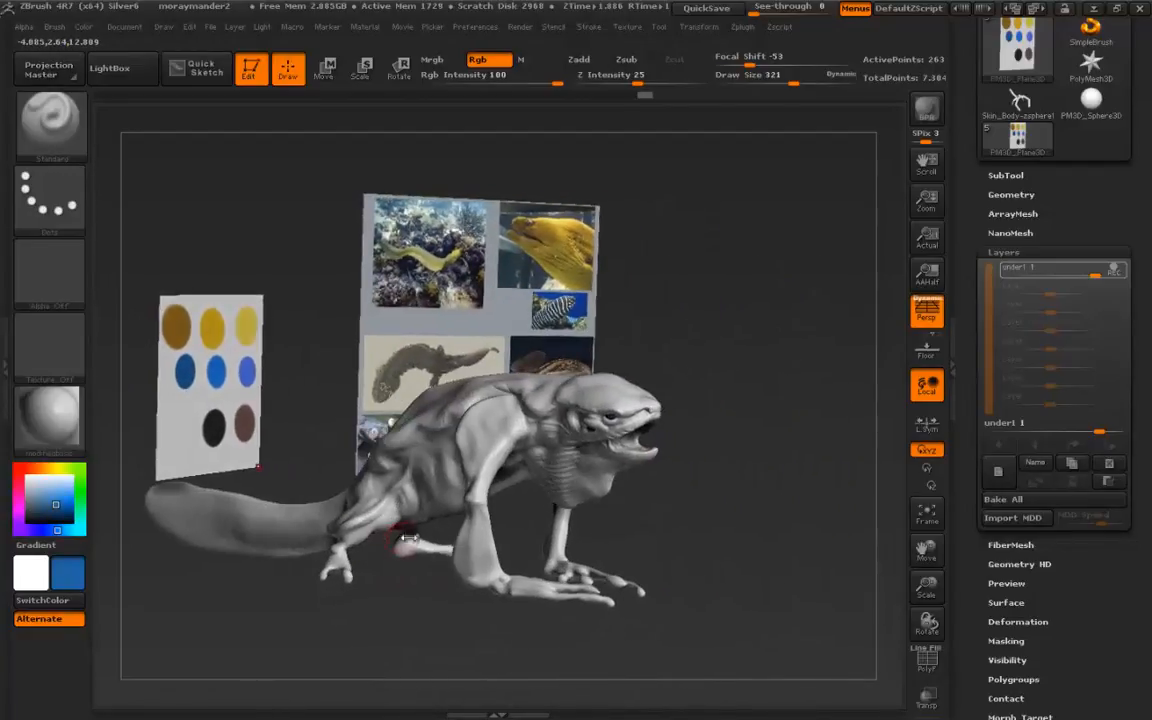
pyautogui.press('s')
pyautogui.moveTo(415, 540); pyautogui.dragTo(485, 530)
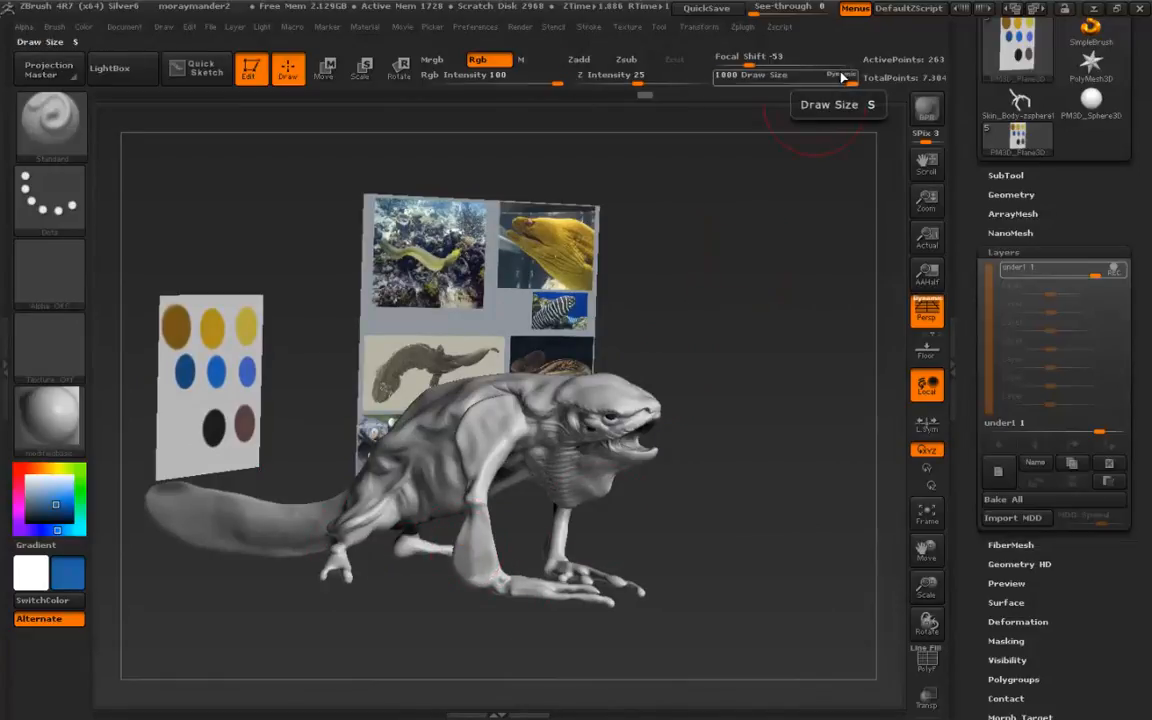
pyautogui.press('shift')
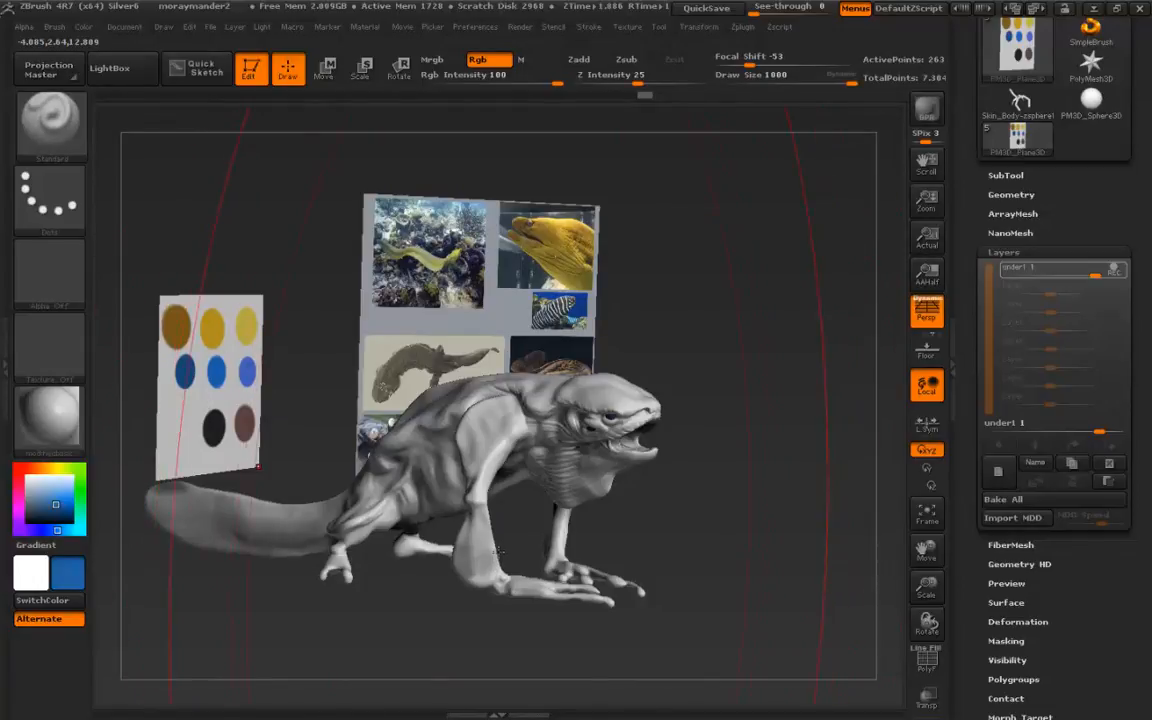
pyautogui.press('s')
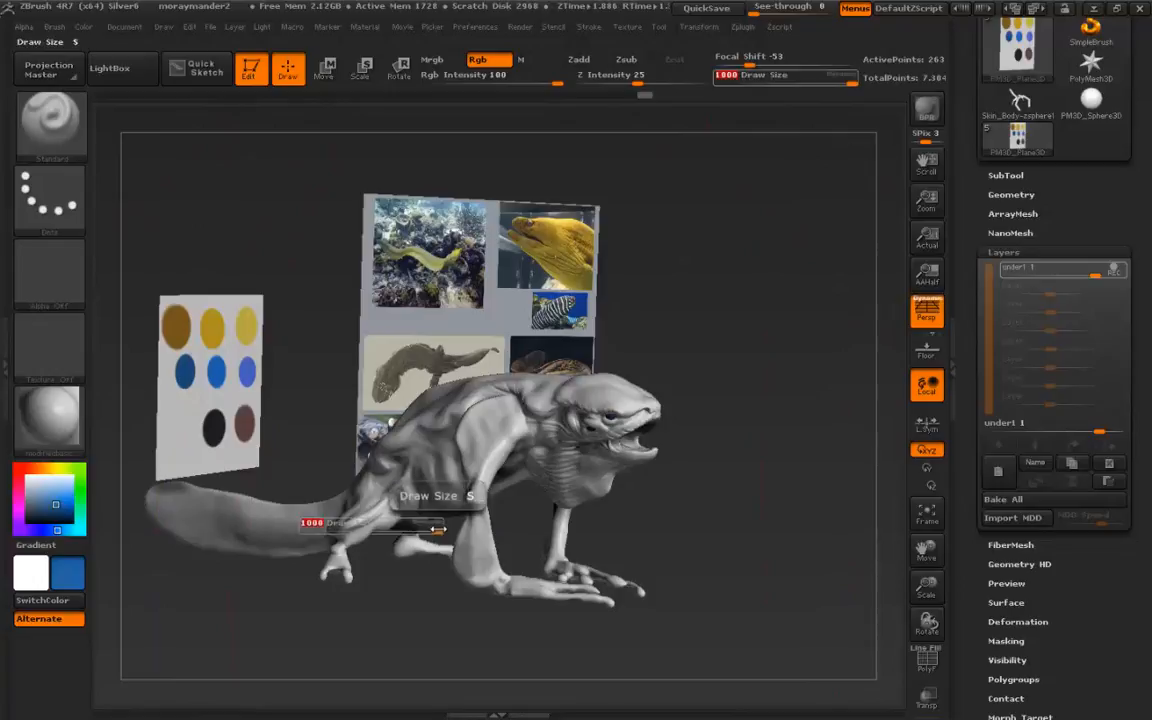
pyautogui.moveTo(436, 524)
pyautogui.mouseDown()
pyautogui.moveTo(347, 531)
pyautogui.moveTo(311, 557)
pyautogui.mouseUp()
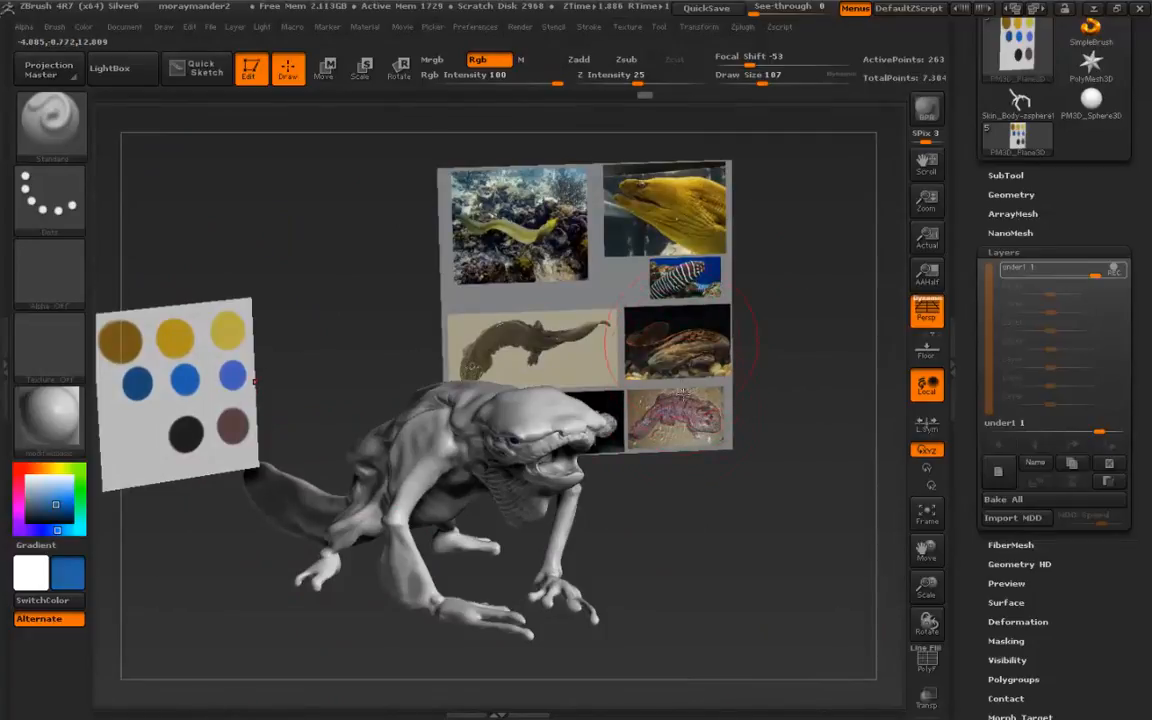
# - Undo the layer creation on the palette plane
pyautogui.moveTo(376, 540); pyautogui.dragTo(430, 560)
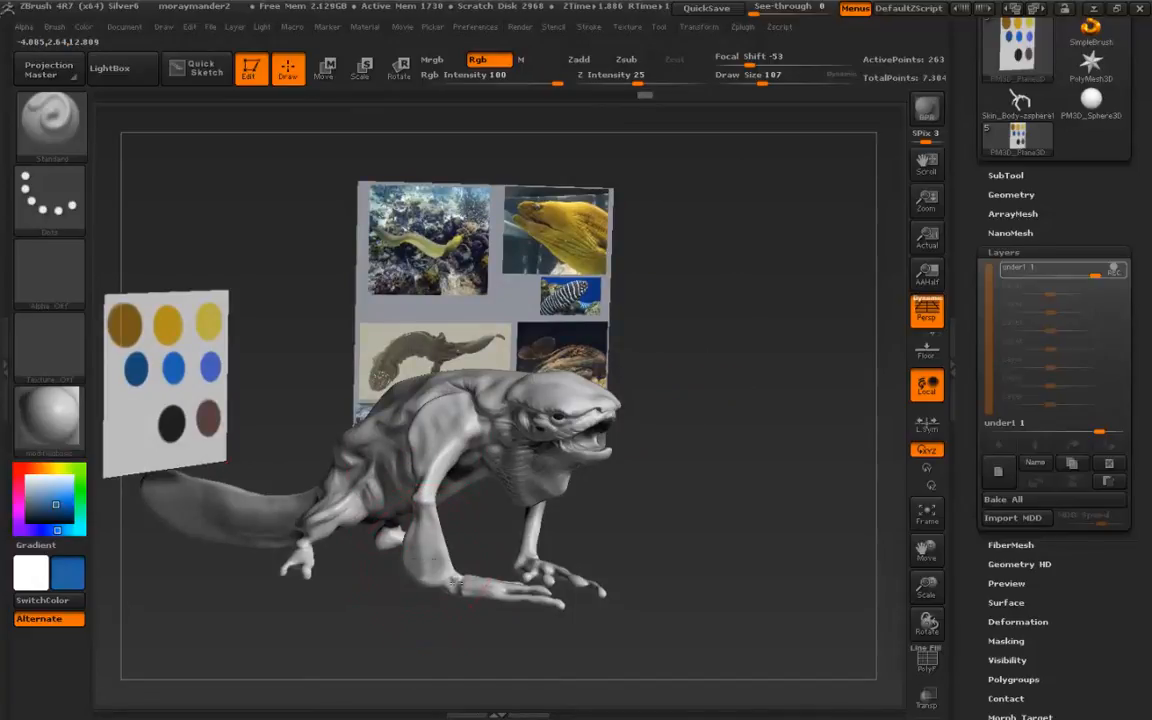
pyautogui.moveTo(432, 544); pyautogui.dragTo(300, 626)
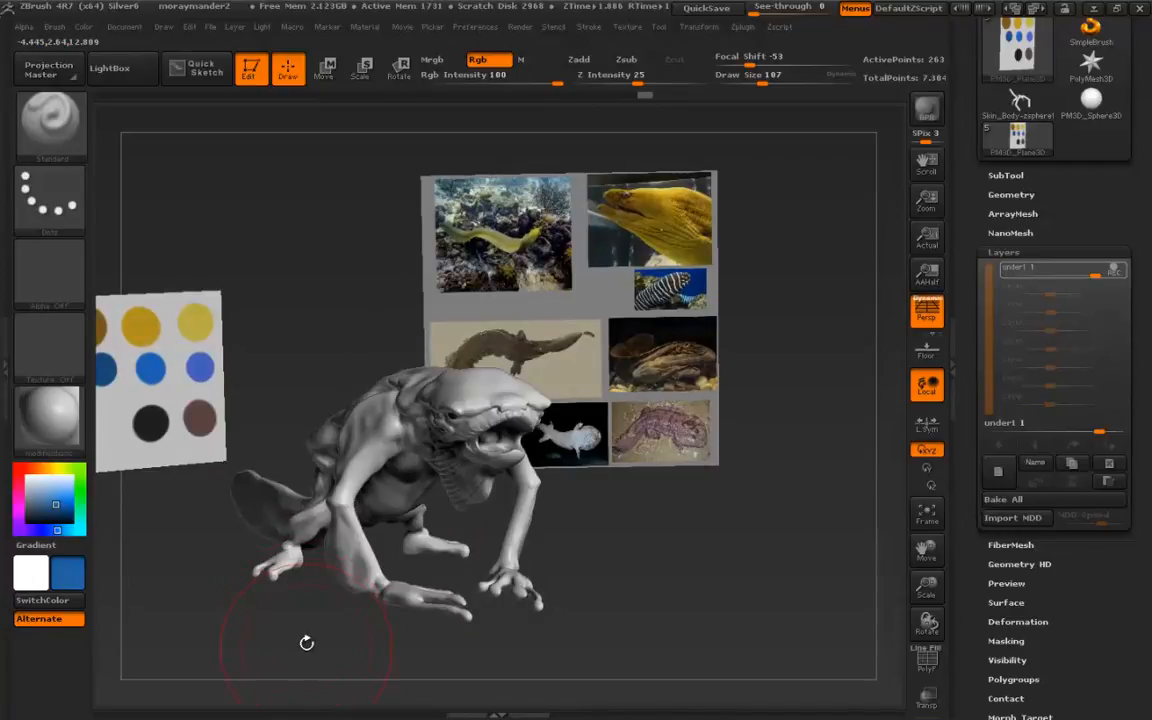
pyautogui.keyDown('alt'); pyautogui.click(398, 420); pyautogui.keyUp('alt')
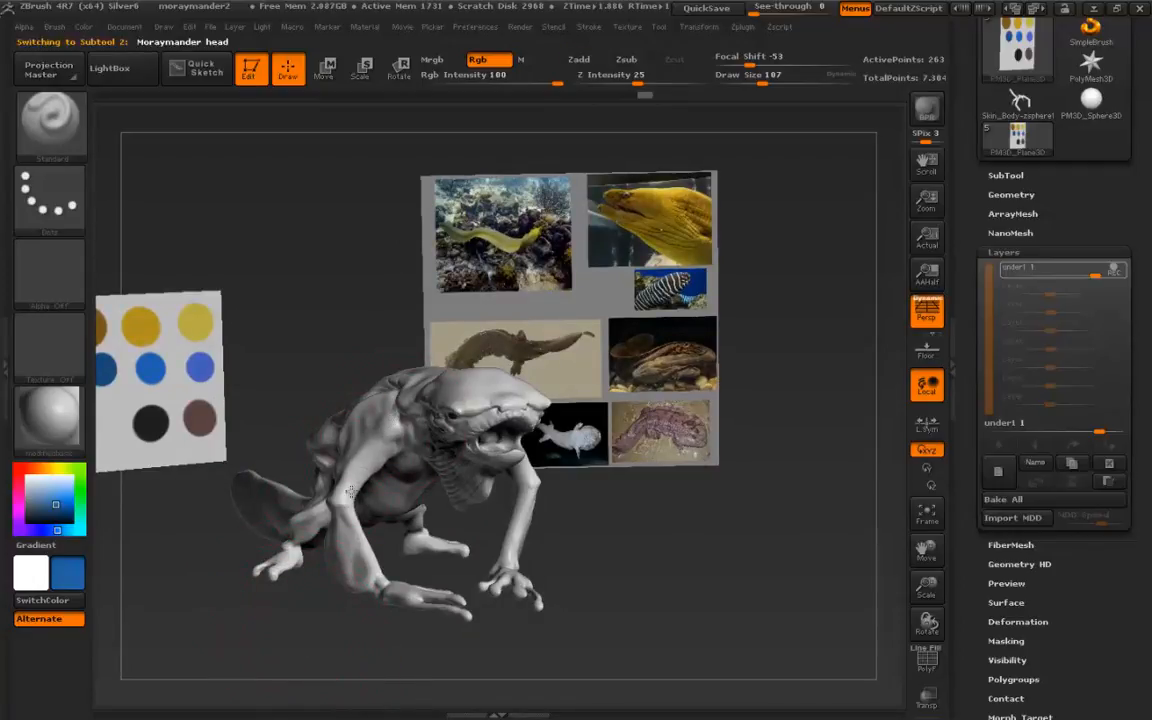
pyautogui.keyDown('alt'); pyautogui.click(165, 395); pyautogui.keyUp('alt')
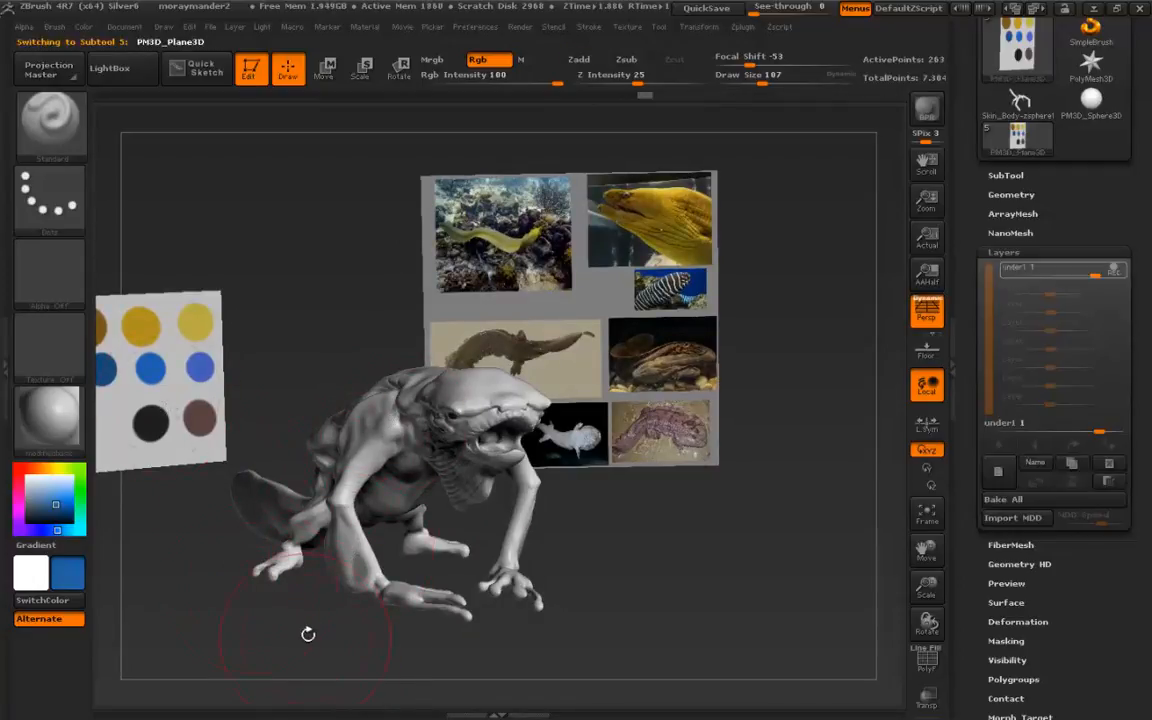
pyautogui.click(1003, 498)
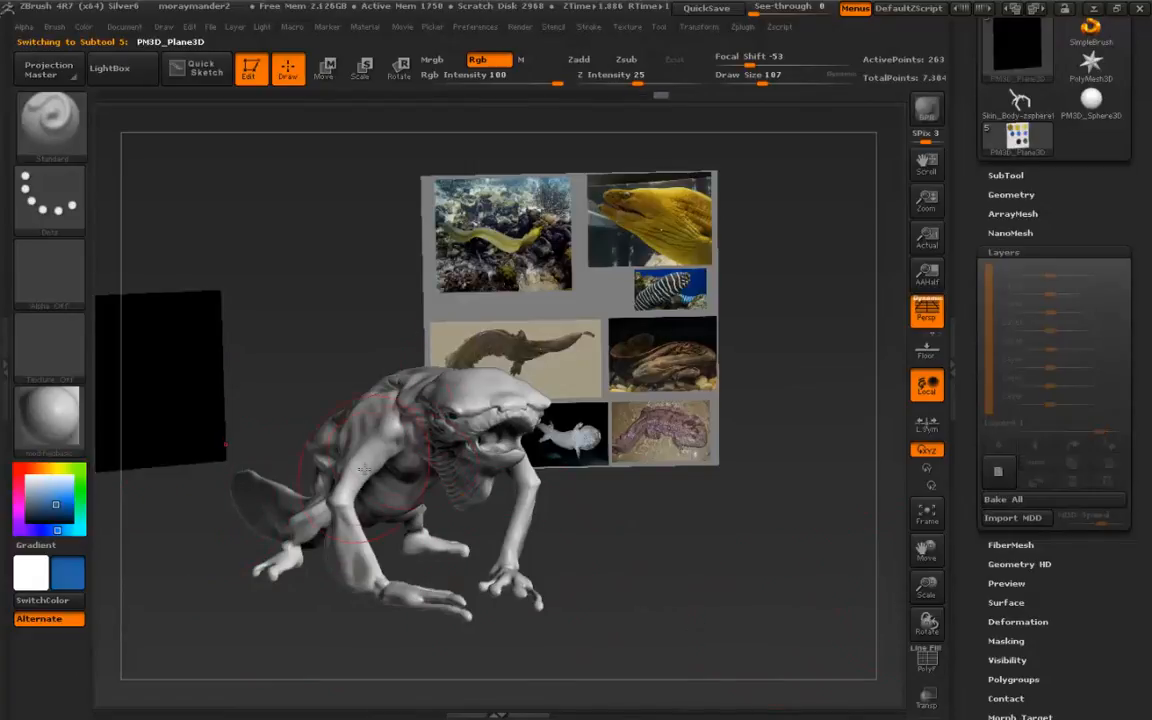
pyautogui.hotkey('ctrl', 'z')
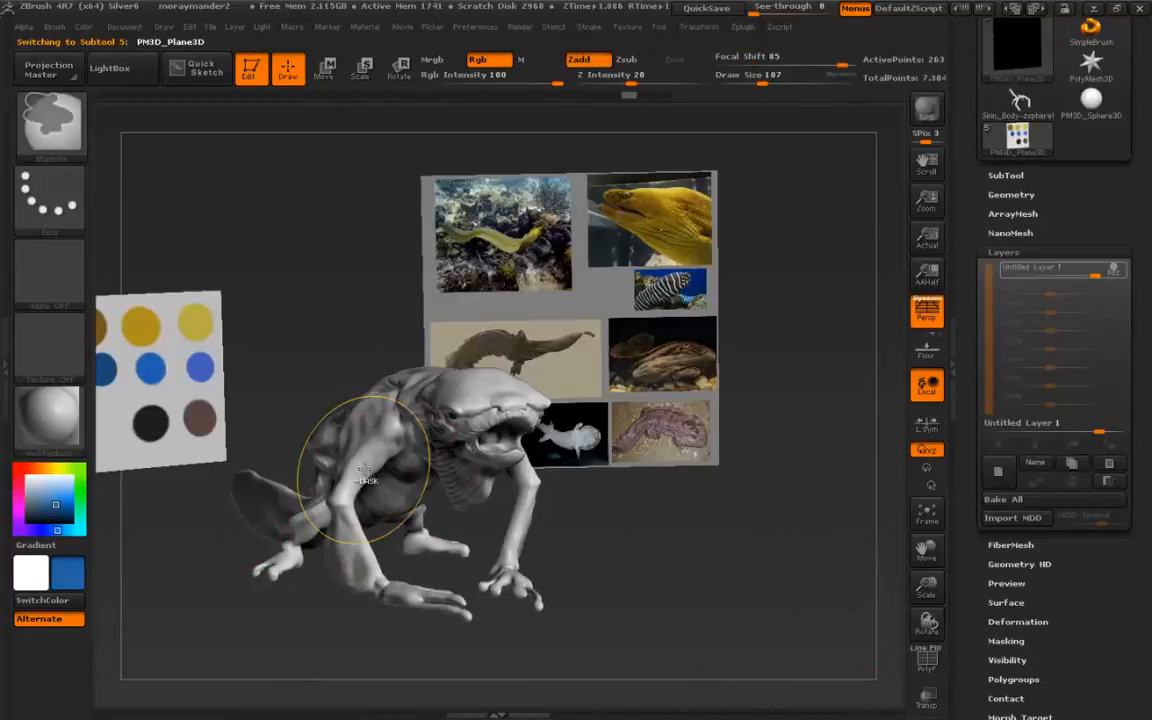
pyautogui.hotkey('ctrl', 'z')
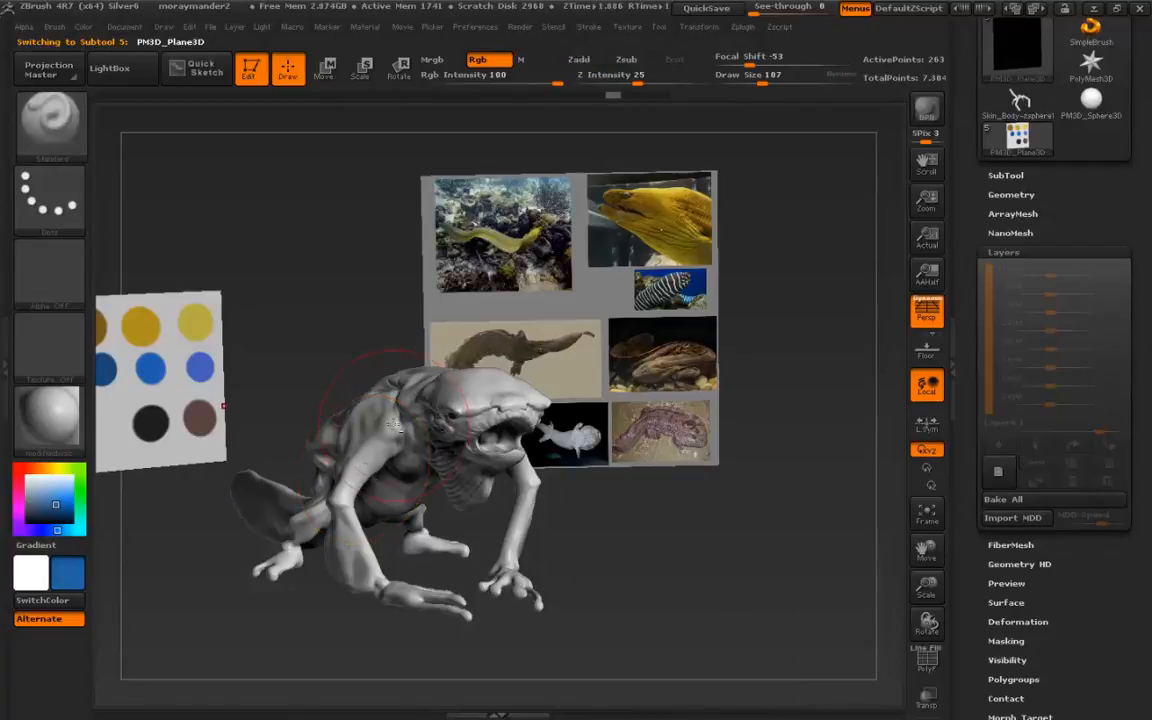
# - Select the Moraymander head subtool and add a layer named under1 to it
pyautogui.keyDown('alt'); pyautogui.click(383, 428); pyautogui.keyUp('alt')
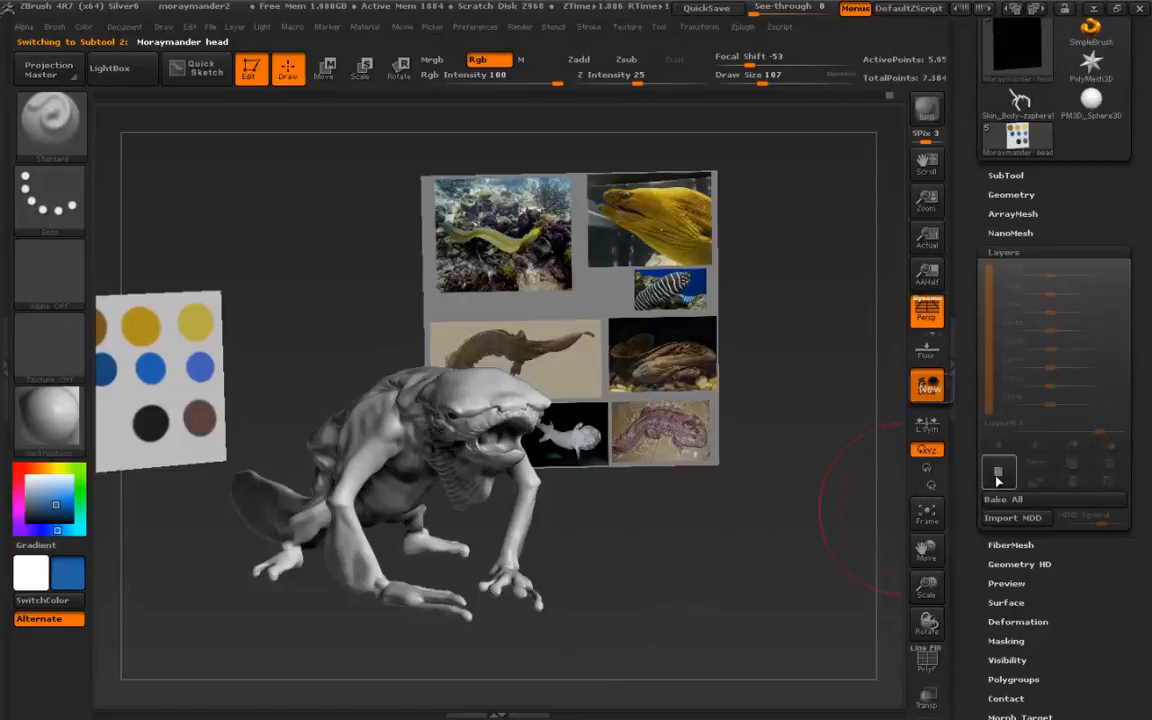
pyautogui.moveTo(355, 487); pyautogui.dragTo(446, 488, button='right')
pyautogui.click(1029, 460)
pyautogui.write('under1')
pyautogui.press('Return')
# - Paint the creature's entire body, limbs and tail with the dark blue base coat
pyautogui.keyDown('alt'); pyautogui.moveTo(342, 578); pyautogui.dragTo(345, 525, button='right'); pyautogui.keyUp('alt')
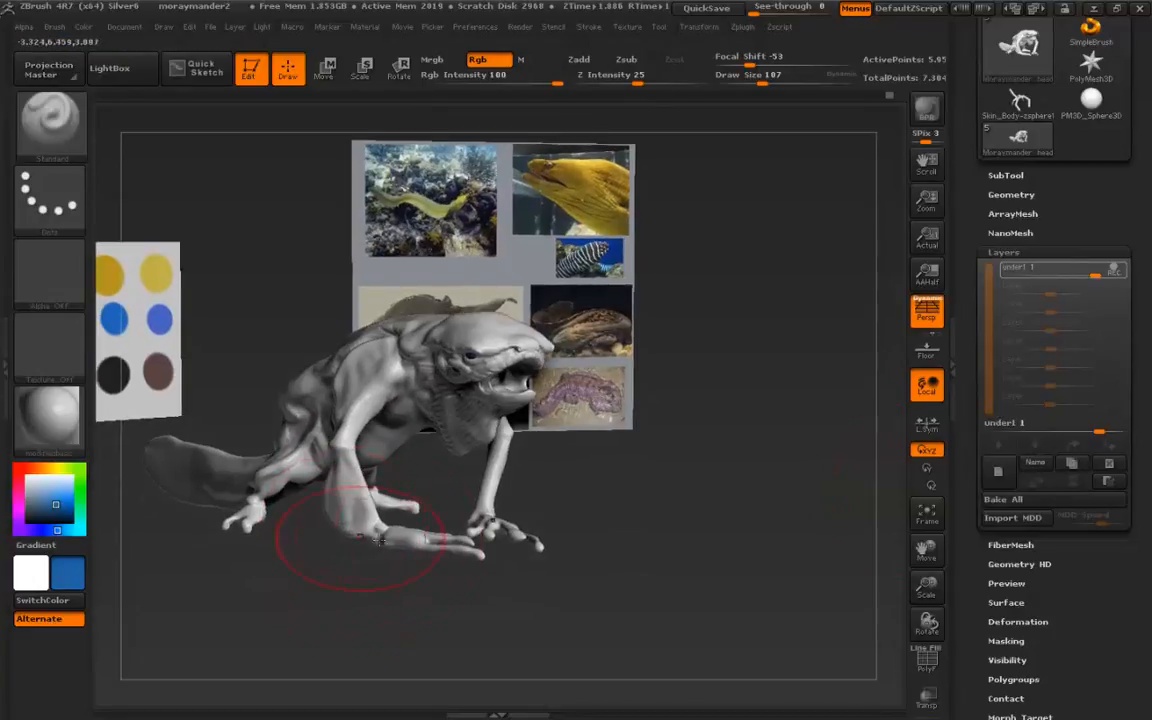
pyautogui.moveTo(421, 540); pyautogui.dragTo(476, 550)
pyautogui.moveTo(435, 480)
pyautogui.mouseDown()
pyautogui.moveTo(455, 385)
pyautogui.moveTo(335, 330)
pyautogui.moveTo(446, 443)
pyautogui.moveTo(470, 330)
pyautogui.moveTo(400, 295)
pyautogui.moveTo(350, 290)
pyautogui.moveTo(313, 409)
pyautogui.mouseUp()
pyautogui.moveTo(311, 409); pyautogui.dragTo(360, 440, button='right')
pyautogui.moveTo(347, 372)
pyautogui.mouseDown()
pyautogui.moveTo(325, 350)
pyautogui.moveTo(282, 410)
pyautogui.moveTo(244, 530)
pyautogui.moveTo(216, 472)
pyautogui.moveTo(192, 462)
pyautogui.mouseUp()
pyautogui.moveTo(193, 480); pyautogui.dragTo(262, 492, button='right')
pyautogui.moveTo(262, 492); pyautogui.dragTo(130, 472)
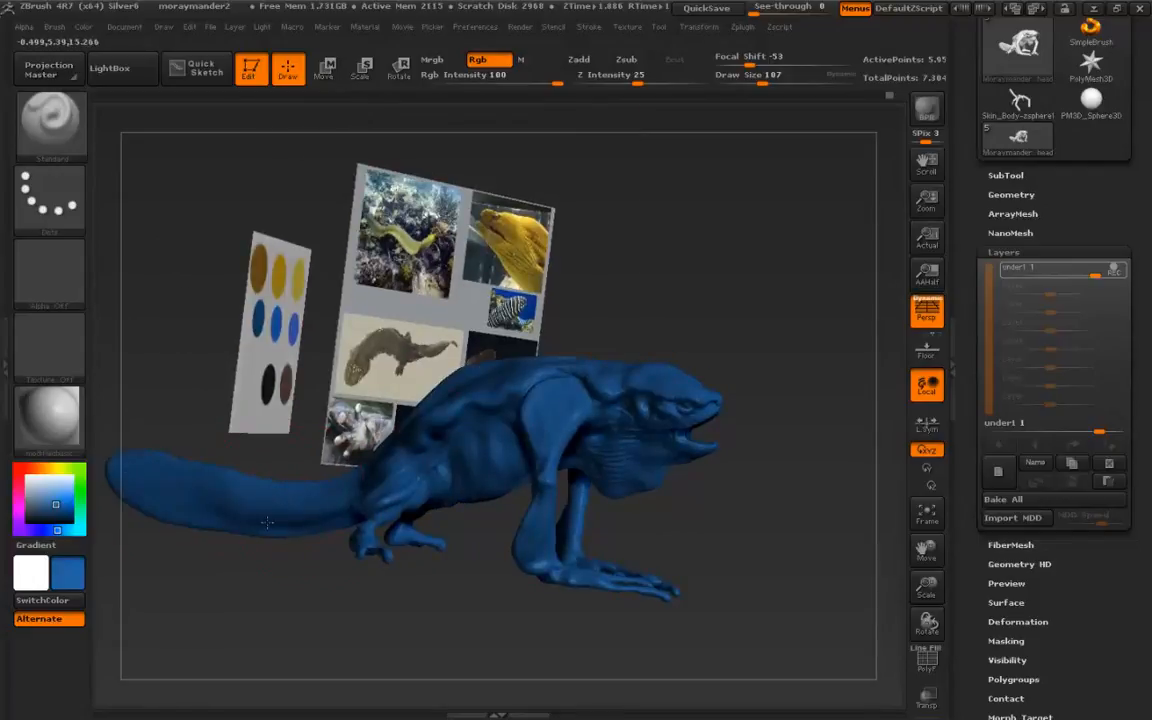
# - Sample the bright blue swatch in the middle of the palette and reduce the draw size to 59
pyautogui.moveTo(240, 472); pyautogui.dragTo(355, 457, button='right')
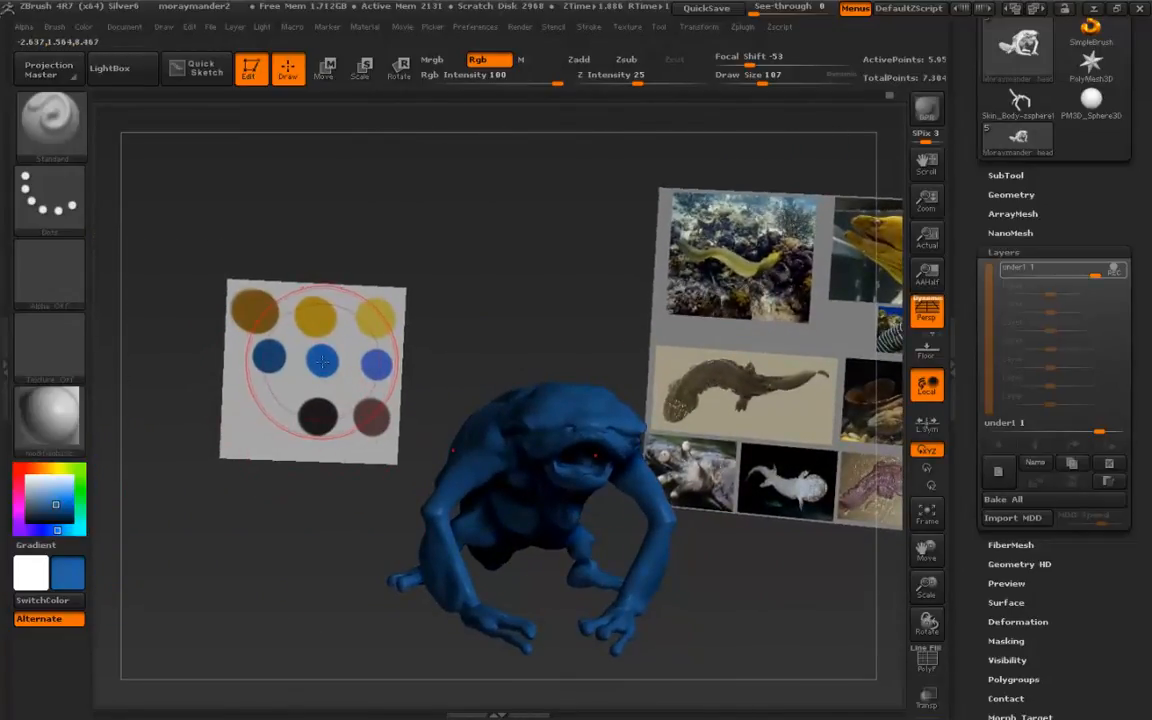
pyautogui.moveTo(322, 362); pyautogui.dragTo(586, 456, button='right')
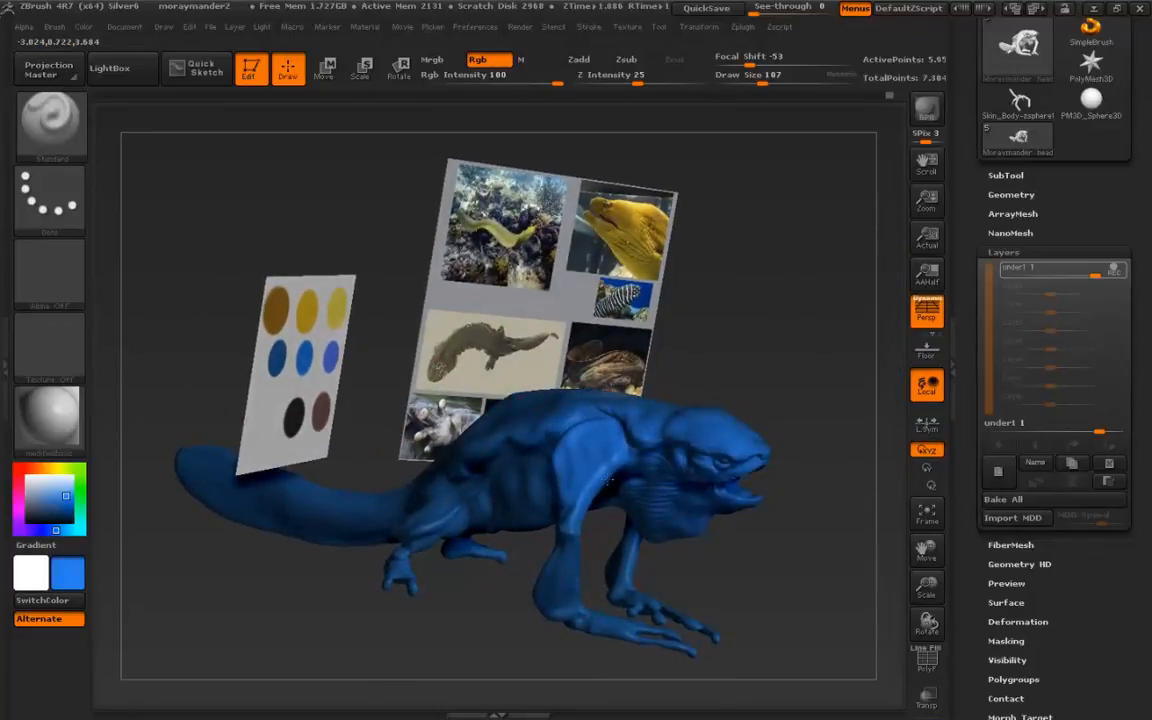
pyautogui.moveTo(470, 360); pyautogui.dragTo(424, 541)
pyautogui.press('ctrl')
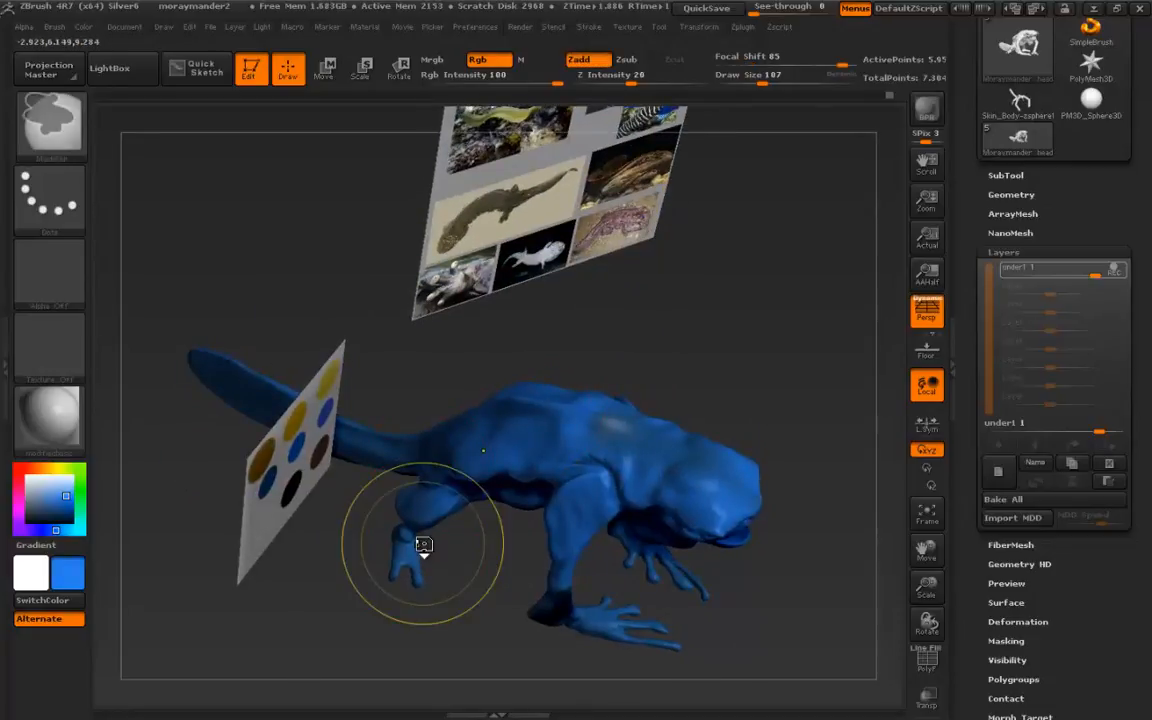
pyautogui.hotkey('ctrl', 'z')
pyautogui.moveTo(446, 545); pyautogui.dragTo(507, 431)
pyautogui.press('s')
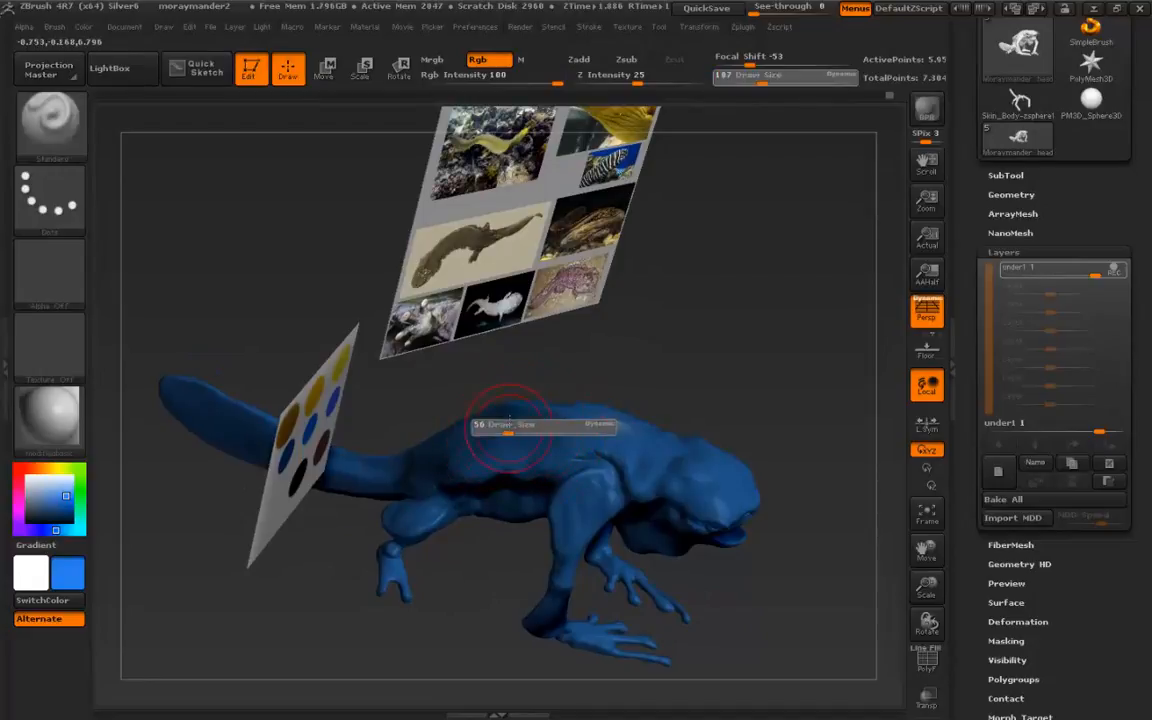
# - Paint bright blue over the creature's head, back and the top of the tail, leaving the underside darker
pyautogui.moveTo(597, 460)
pyautogui.mouseDown()
pyautogui.moveTo(612, 445)
pyautogui.moveTo(719, 498)
pyautogui.mouseUp()
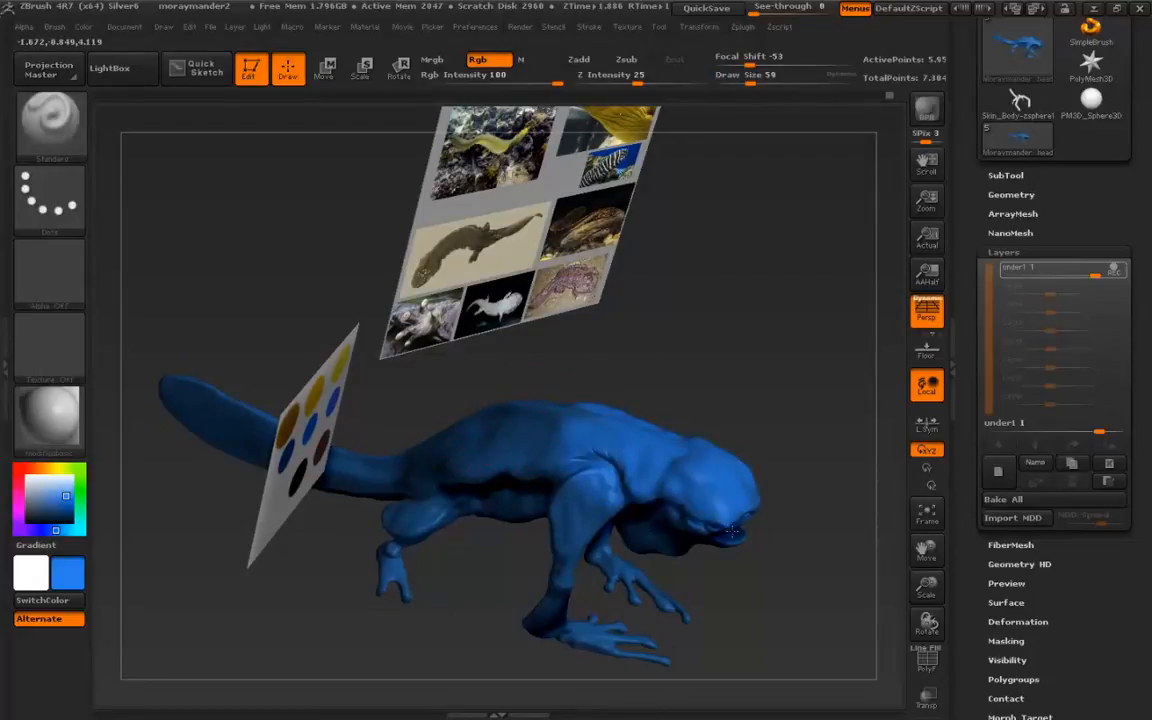
pyautogui.moveTo(768, 592); pyautogui.dragTo(722, 528)
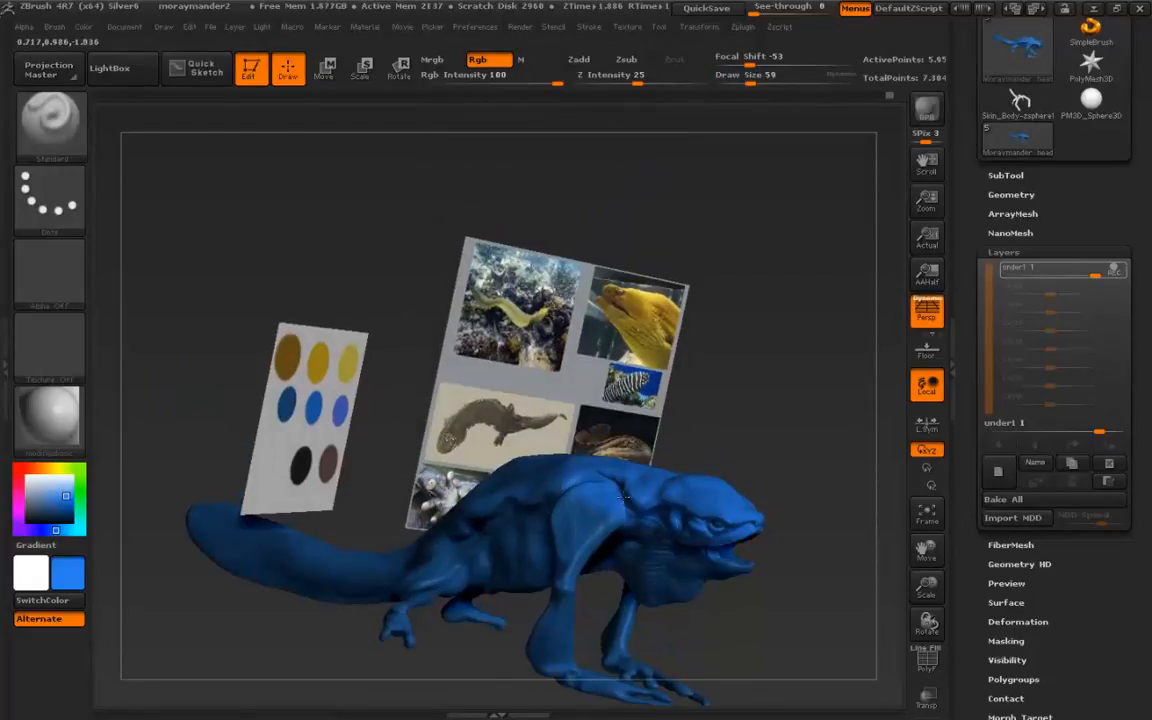
pyautogui.moveTo(397, 438); pyautogui.dragTo(486, 431)
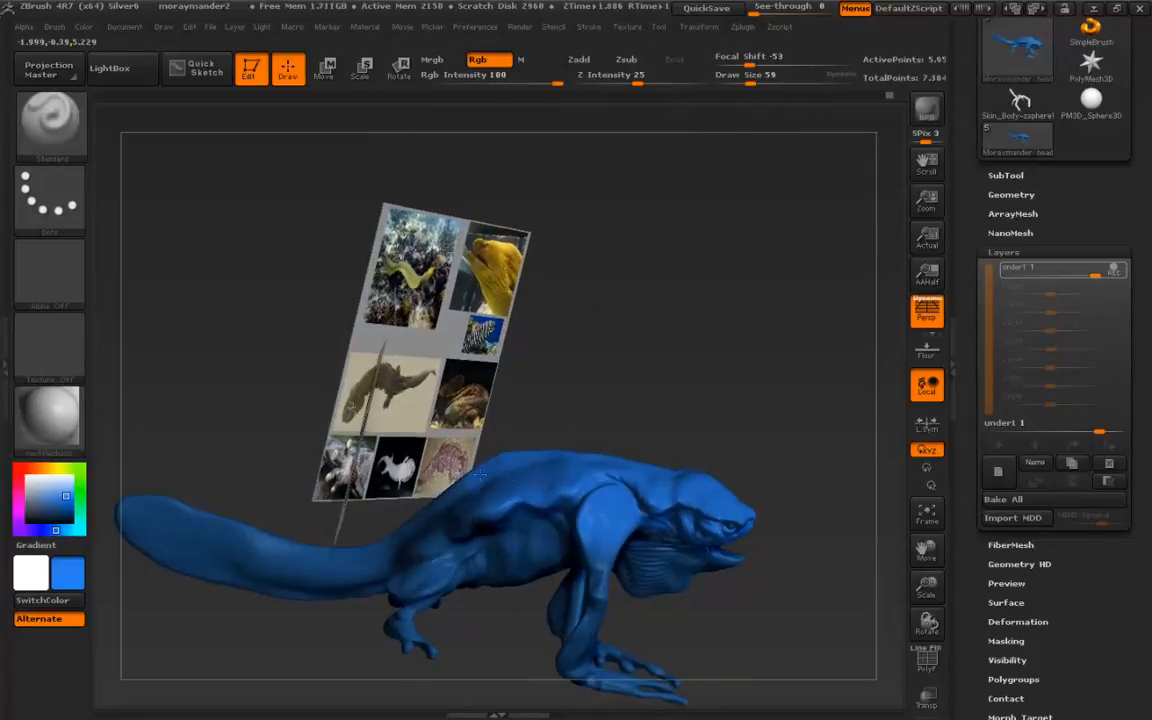
pyautogui.moveTo(390, 490); pyautogui.dragTo(535, 514)
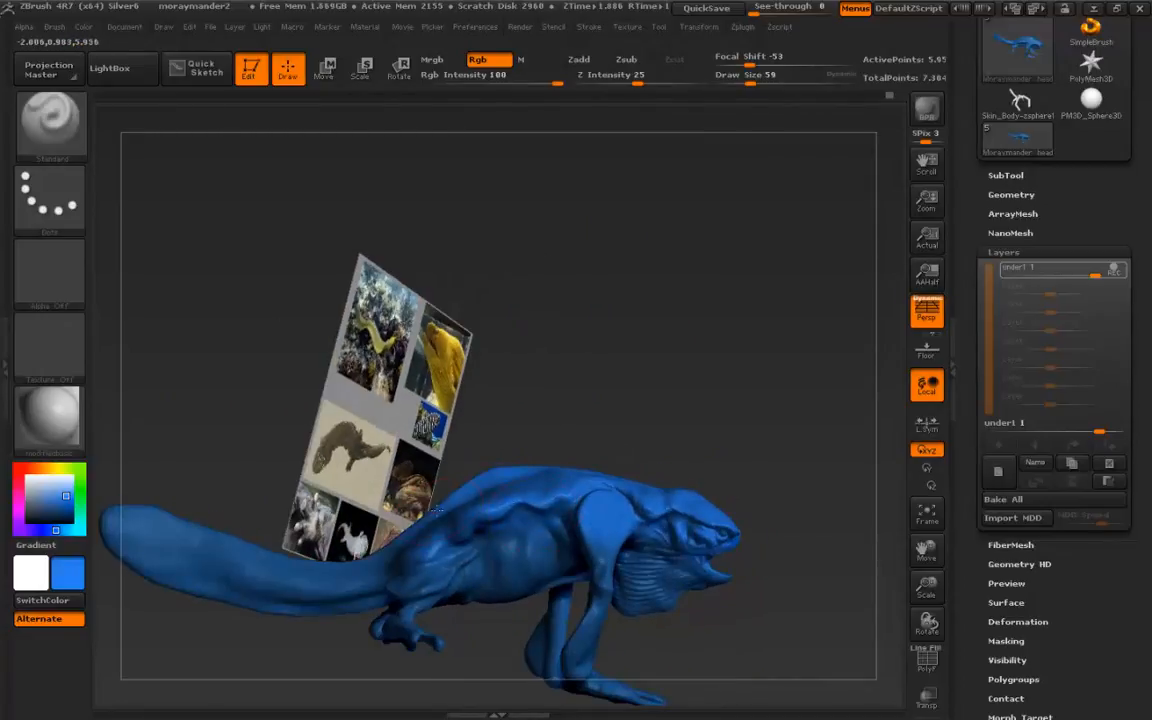
pyautogui.moveTo(400, 530); pyautogui.dragTo(487, 496)
# - Extend the bright blue over the creature's jaw, forelimbs and hands
pyautogui.moveTo(215, 435); pyautogui.dragTo(600, 459)
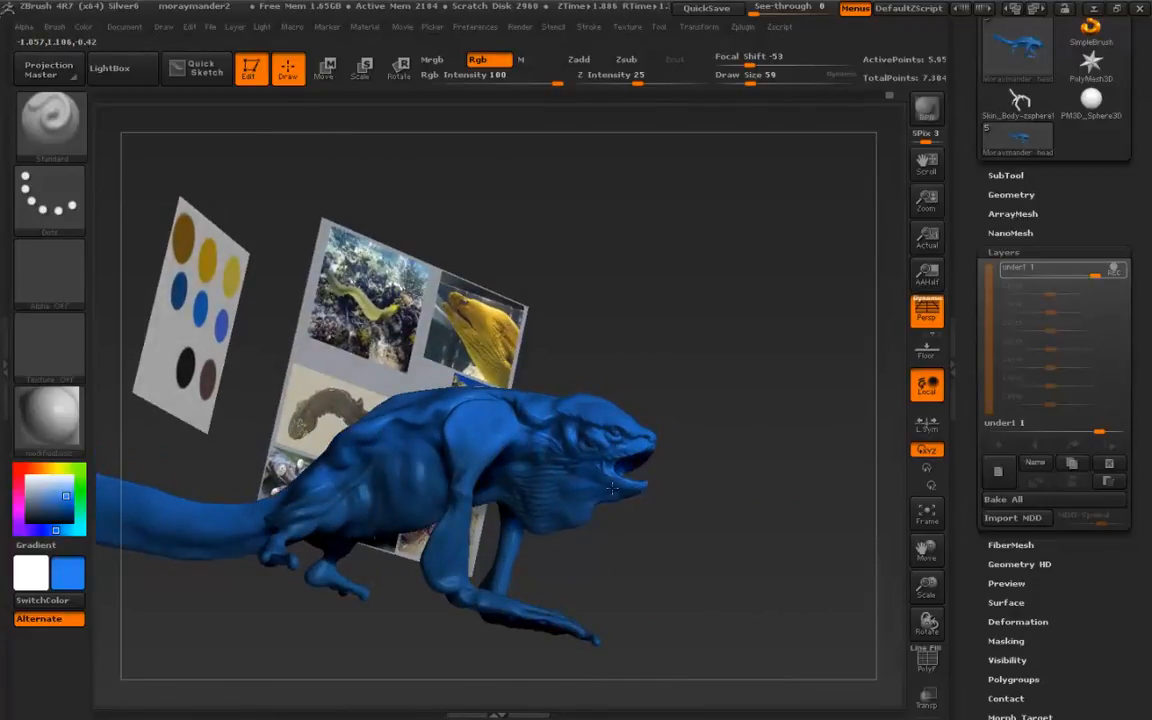
pyautogui.moveTo(615, 483); pyautogui.dragTo(507, 550)
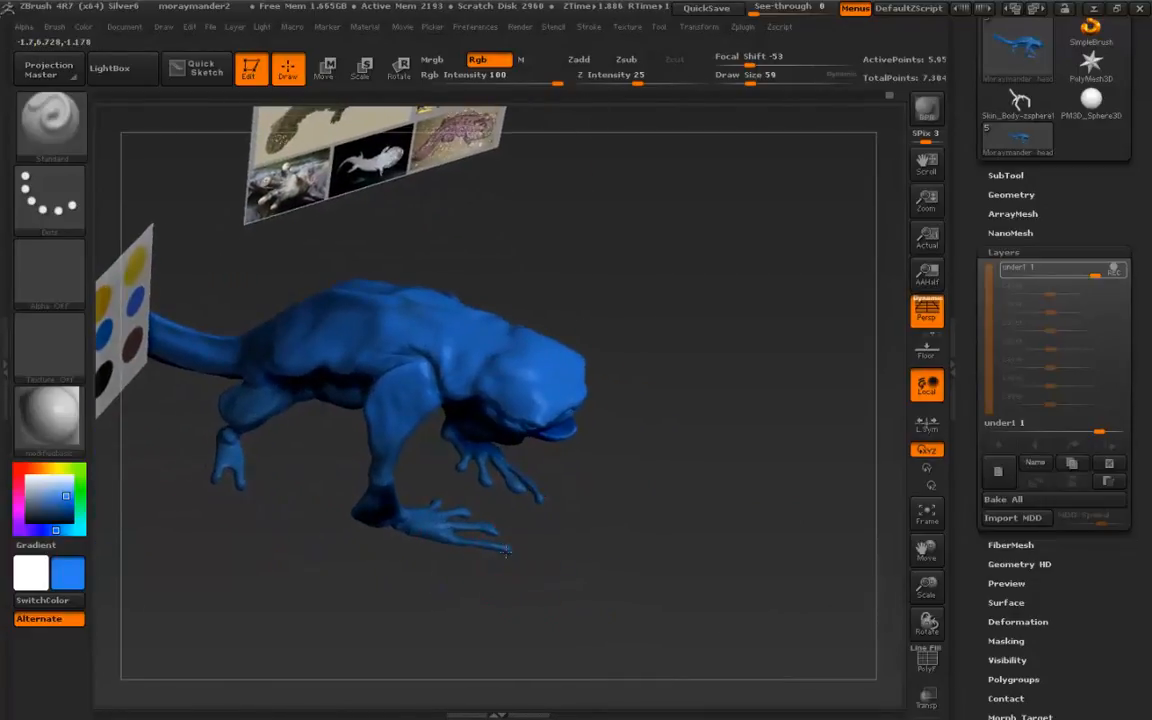
pyautogui.moveTo(357, 506); pyautogui.dragTo(562, 493)
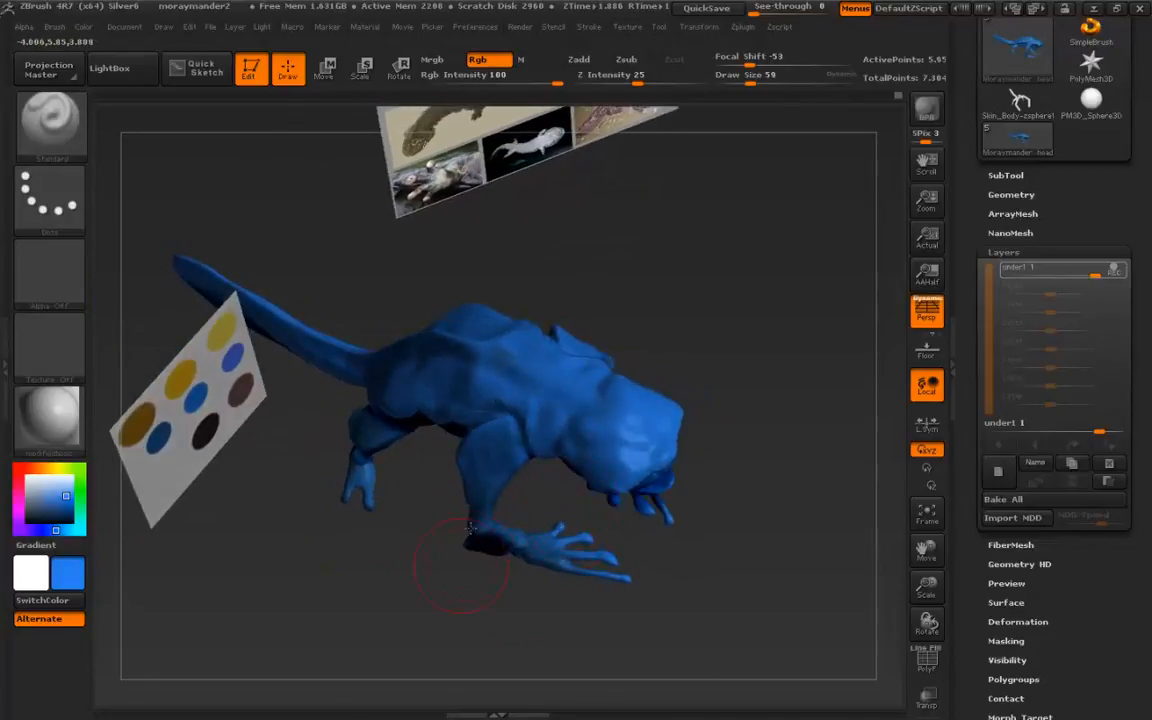
pyautogui.moveTo(463, 555); pyautogui.dragTo(497, 578)
# - Sample the violet-blue swatch at the end of the second row and paint it over the creature's head and jaw
pyautogui.moveTo(250, 440); pyautogui.dragTo(413, 437)
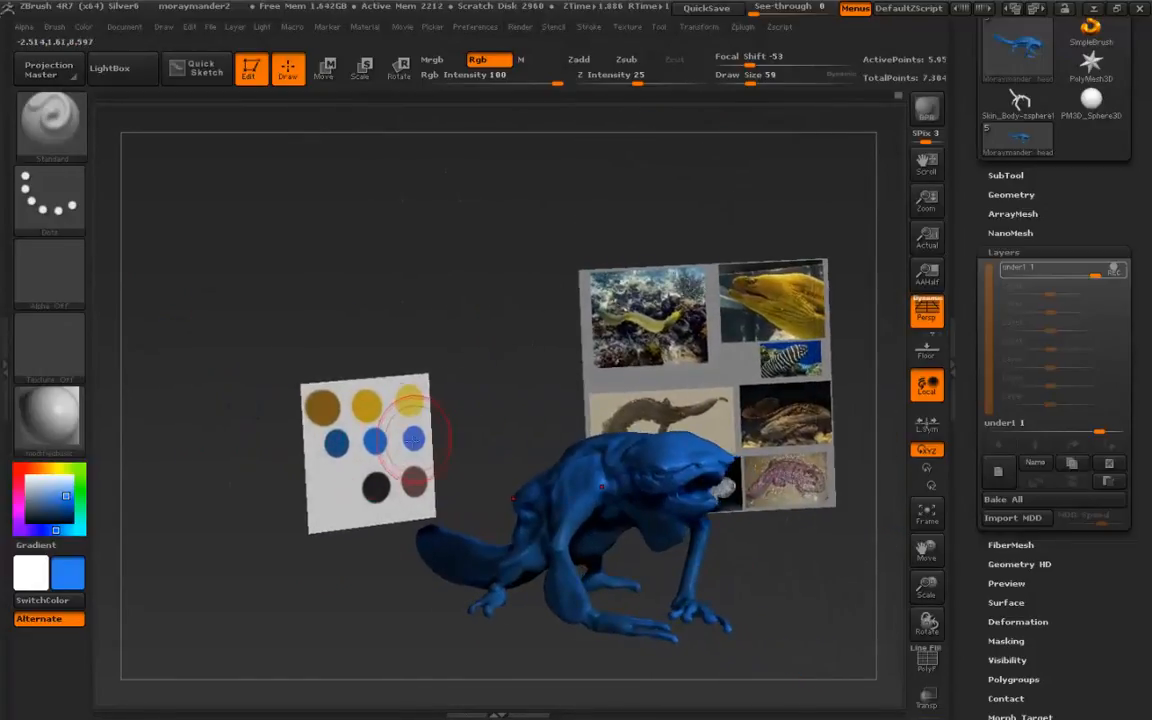
pyautogui.press('c')
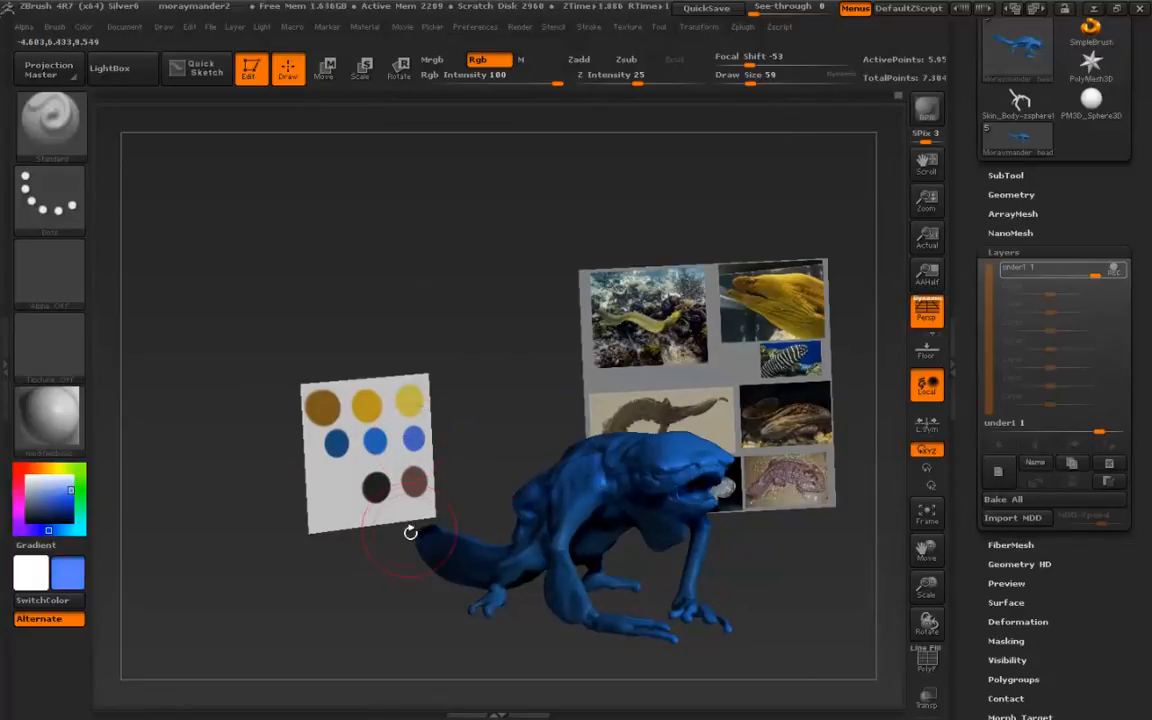
pyautogui.moveTo(410, 530); pyautogui.dragTo(235, 358)
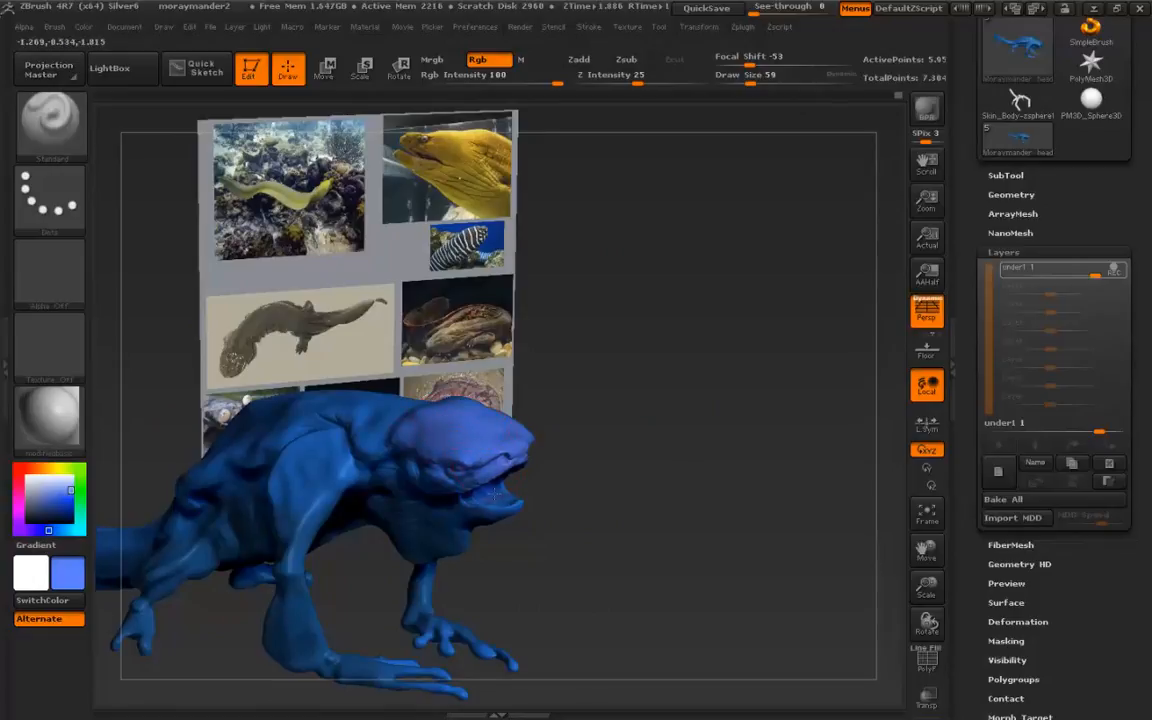
pyautogui.moveTo(406, 435)
pyautogui.keyDown('alt'); pyautogui.mouseDown()
pyautogui.moveTo(452, 503)
pyautogui.moveTo(447, 488)
pyautogui.mouseUp(); pyautogui.keyUp('alt')
pyautogui.moveTo(410, 412)
pyautogui.mouseDown()
pyautogui.moveTo(405, 380)
pyautogui.moveTo(467, 382)
pyautogui.mouseUp()
# - Set the draw size to 71 and paint violet-blue from the neck onto the upper back
pyautogui.moveTo(339, 357)
pyautogui.keyDown('alt'); pyautogui.mouseDown()
pyautogui.moveTo(325, 310)
pyautogui.moveTo(258, 420)
pyautogui.moveTo(433, 428)
pyautogui.mouseUp(); pyautogui.keyUp('alt')
pyautogui.press('s')
pyautogui.moveTo(577, 447); pyautogui.dragTo(426, 434)
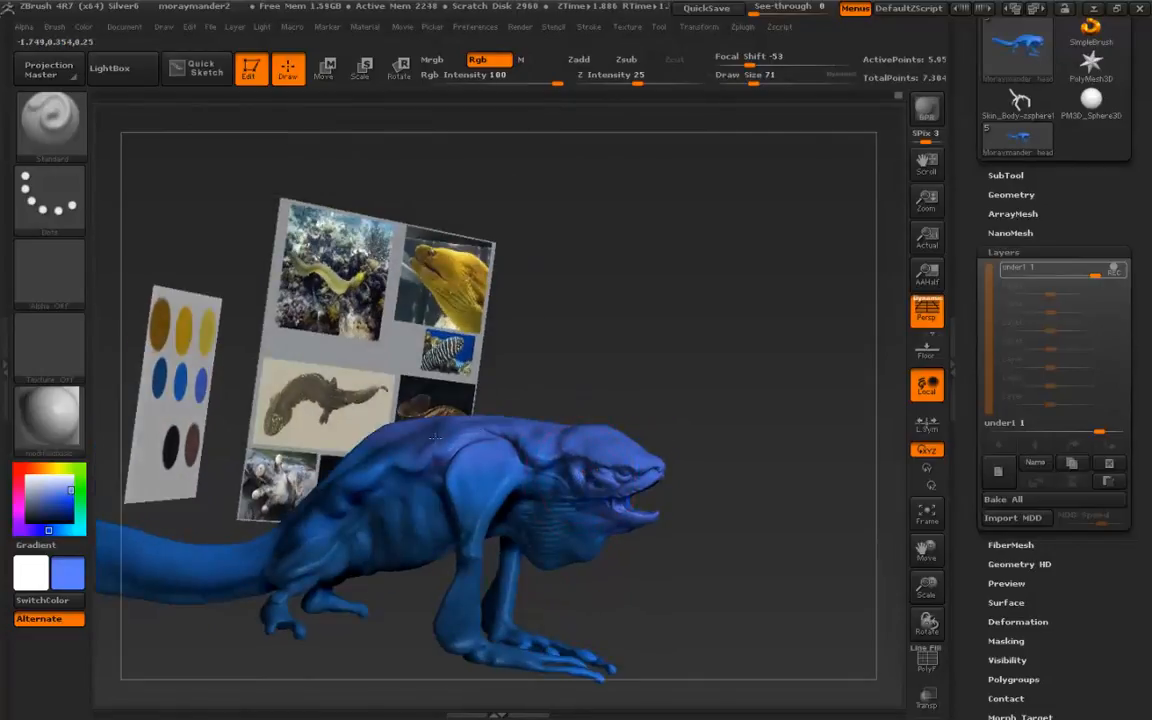
# - Set the draw size to 68 and continue the violet-blue along the back ridge and the top of the tail
pyautogui.moveTo(385, 435); pyautogui.dragTo(309, 424, button='right')
pyautogui.moveTo(308, 482)
pyautogui.keyDown('alt'); pyautogui.mouseDown(button='right')
pyautogui.moveTo(391, 406)
pyautogui.moveTo(537, 380)
pyautogui.mouseUp(button='right'); pyautogui.keyUp('alt')
pyautogui.moveTo(372, 430)
pyautogui.keyDown('alt'); pyautogui.mouseDown(button='right')
pyautogui.moveTo(462, 418)
pyautogui.moveTo(437, 442)
pyautogui.mouseUp(button='right'); pyautogui.keyUp('alt')
pyautogui.press('s')
pyautogui.moveTo(437, 442); pyautogui.dragTo(434, 446)
pyautogui.moveTo(417, 416)
pyautogui.keyDown('ctrl'); pyautogui.mouseDown(button='right')
pyautogui.moveTo(412, 360)
pyautogui.moveTo(423, 418)
pyautogui.mouseUp(button='right'); pyautogui.keyUp('ctrl')
pyautogui.moveTo(409, 418); pyautogui.dragTo(130, 367)
# - Lower the sculpt's subdivision level and smooth the blue color transitions around the hip and tail
pyautogui.keyDown('alt'); pyautogui.moveTo(432, 448); pyautogui.dragTo(252, 453, button='right'); pyautogui.keyUp('alt')
pyautogui.hotkey('shift', 'd')
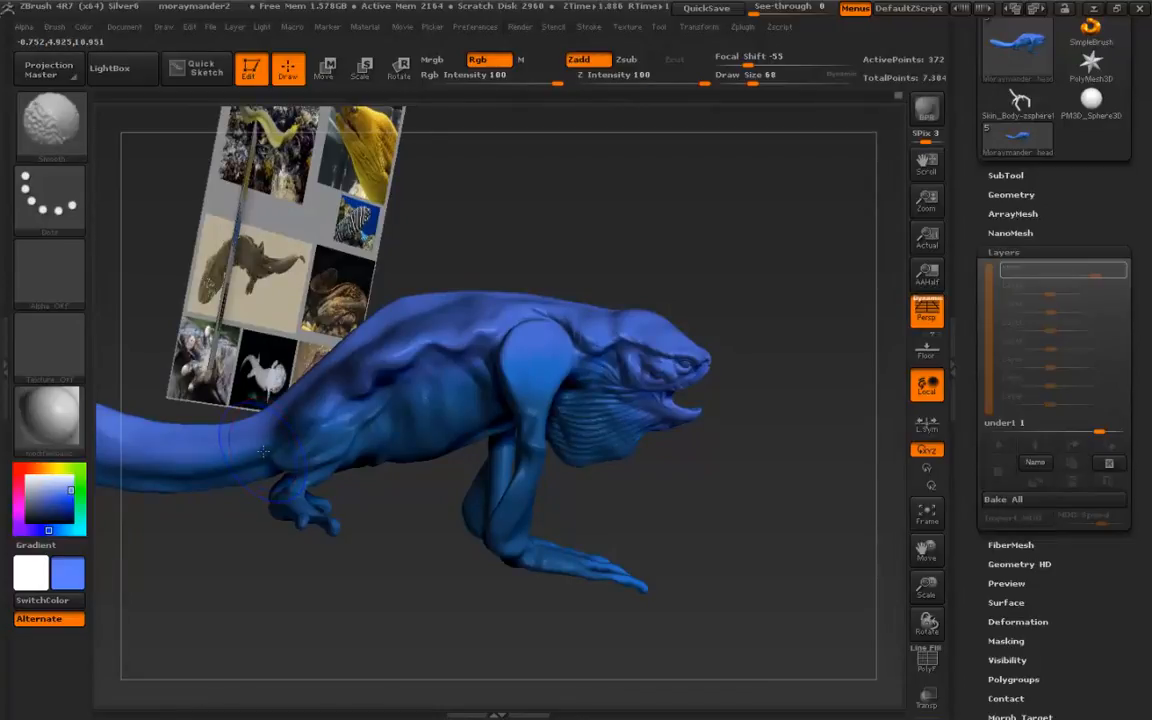
pyautogui.moveTo(262, 452); pyautogui.dragTo(368, 568, button='right')
pyautogui.press('shift')
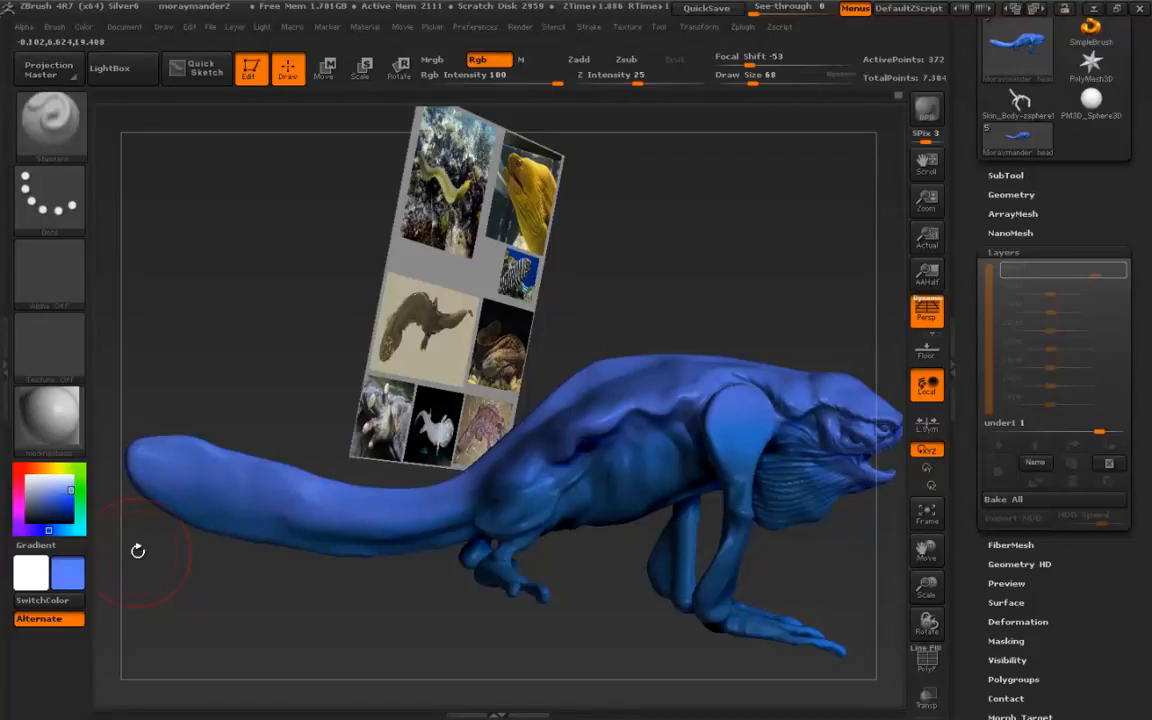
# - Go down one more subdivision level and smooth the color transitions across the flank and throat
pyautogui.hotkey('ctrl', 'd')
pyautogui.press('shift')
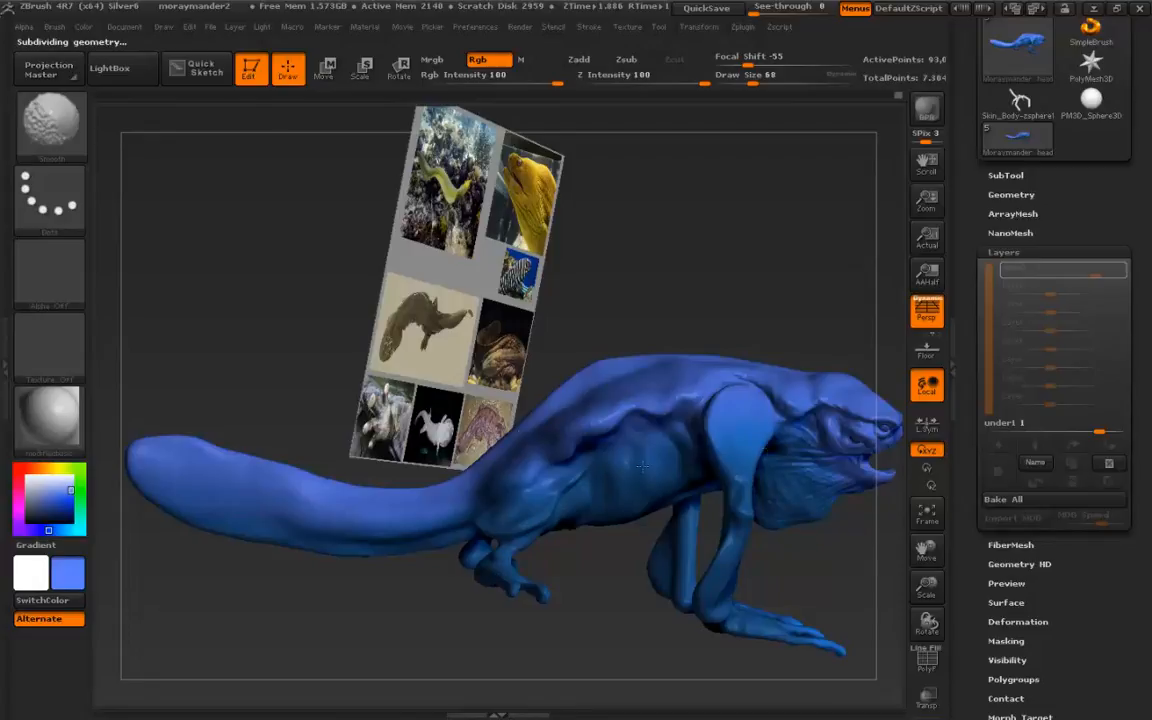
pyautogui.keyDown('alt'); pyautogui.moveTo(660, 478); pyautogui.dragTo(330, 482, button='right'); pyautogui.keyUp('alt')
pyautogui.press('shift')
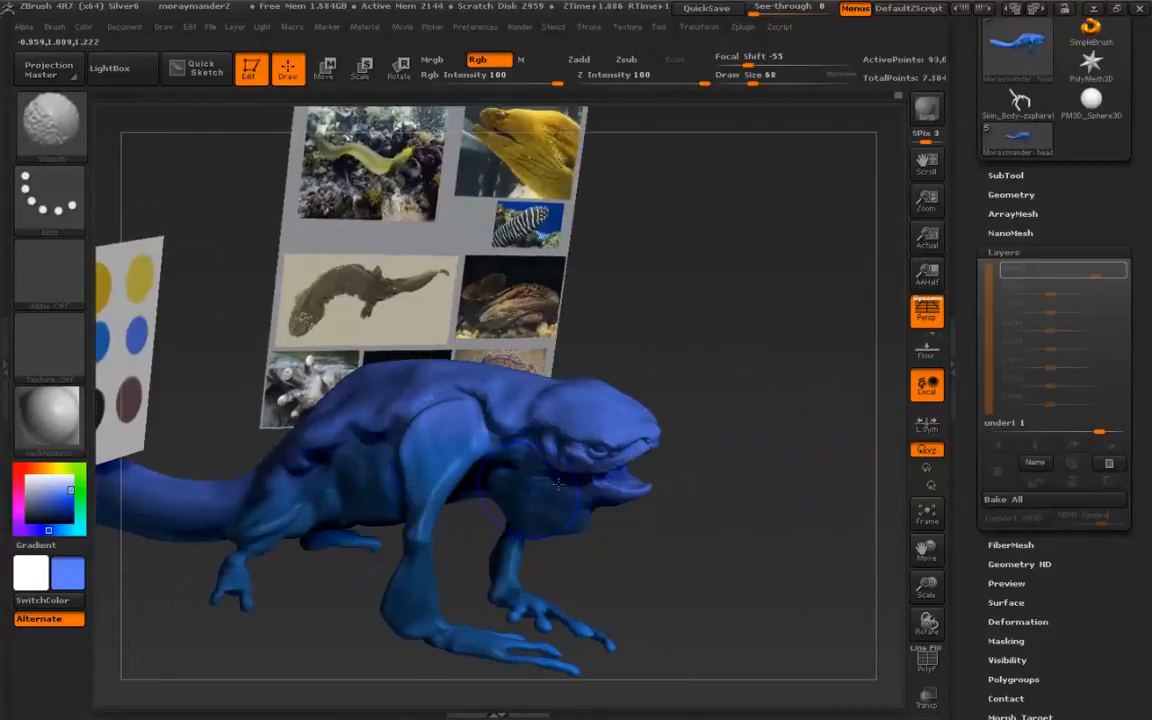